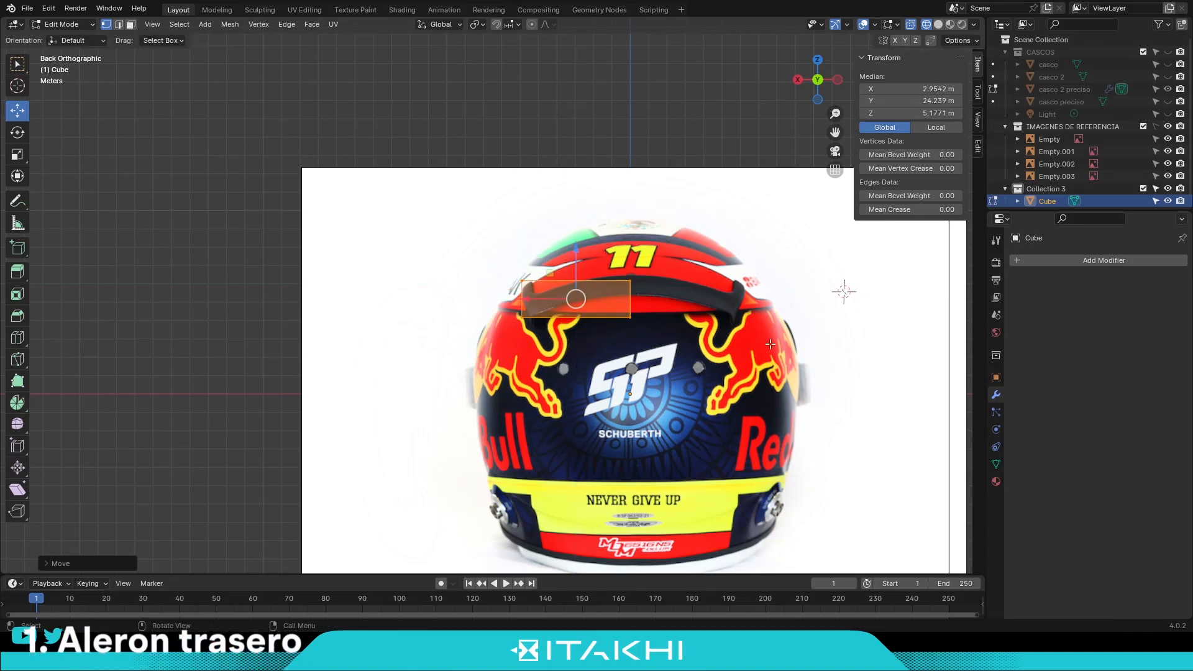
Shape the block's vertices and cuts in back view to follow the curve of the helmet's rear spoiler.
left_click(913, 389)
key("ctrl+z")
key("ctrl+z")
key("ctrl+z")
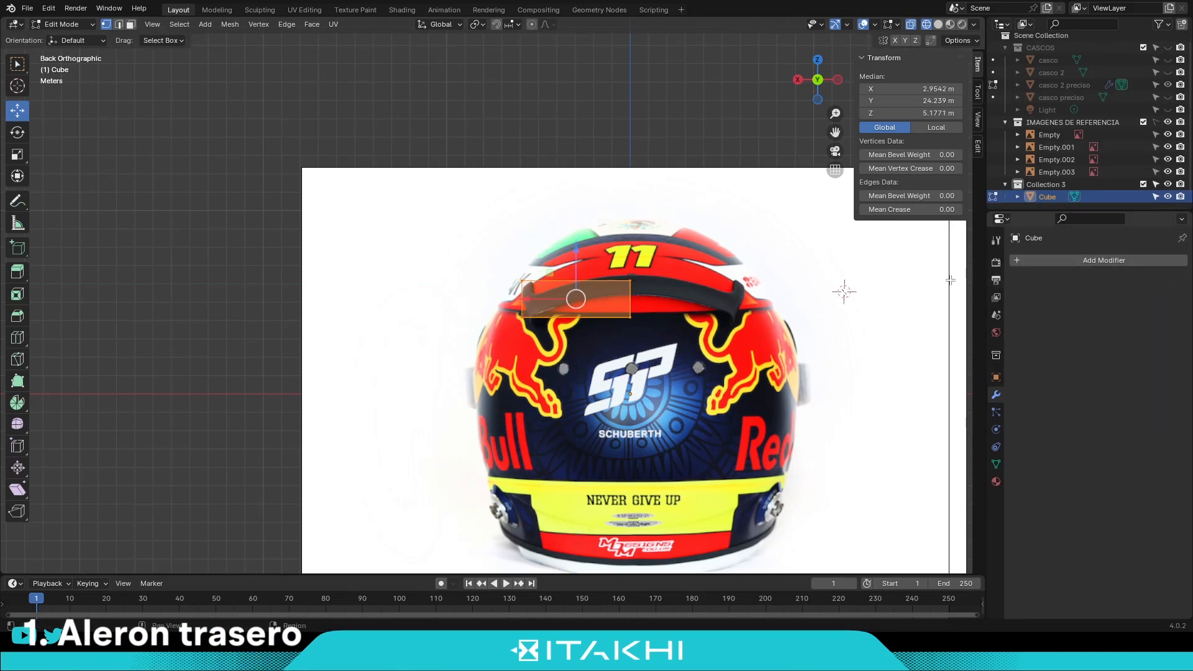
scroll(493, 296, "up", 2)
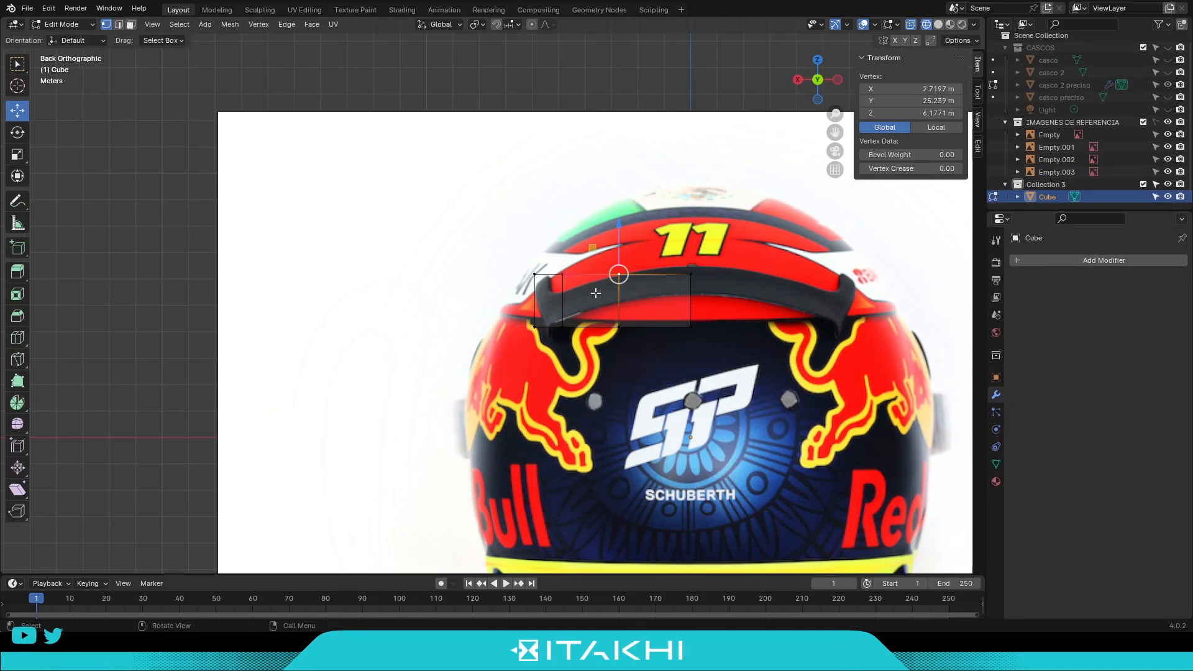
key("ctrl+z")
scroll(792, 306, "up", 1)
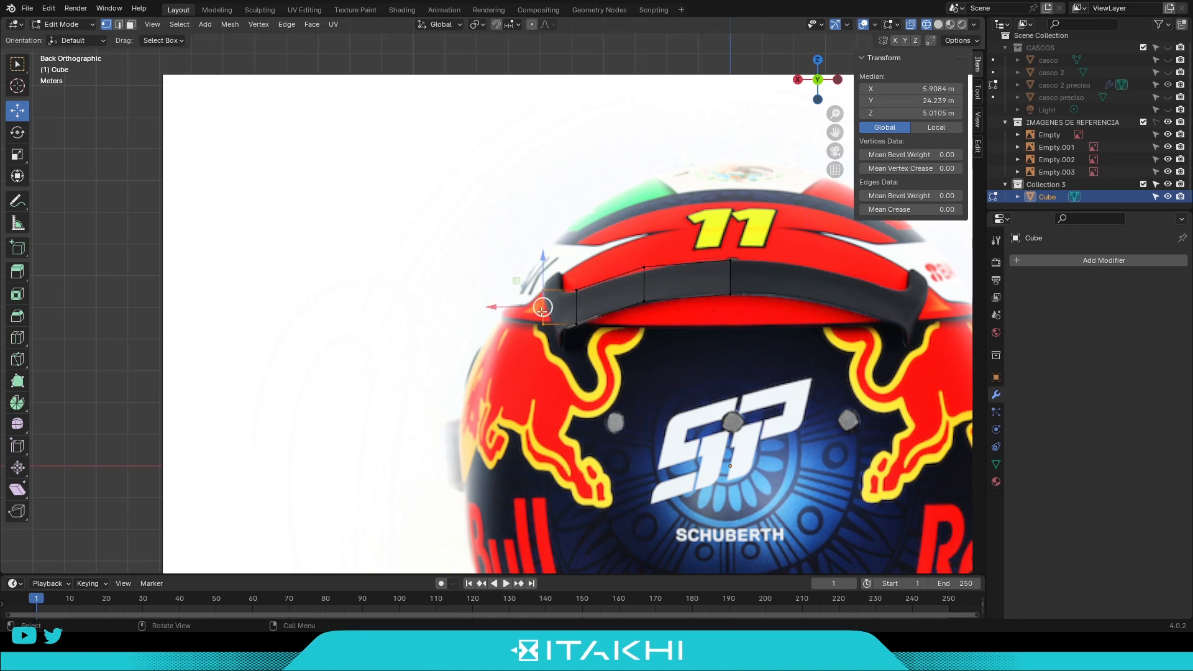
key("ctrl+z")
scroll(733, 316, "down", 5)
scroll(799, 285, "up", 4)
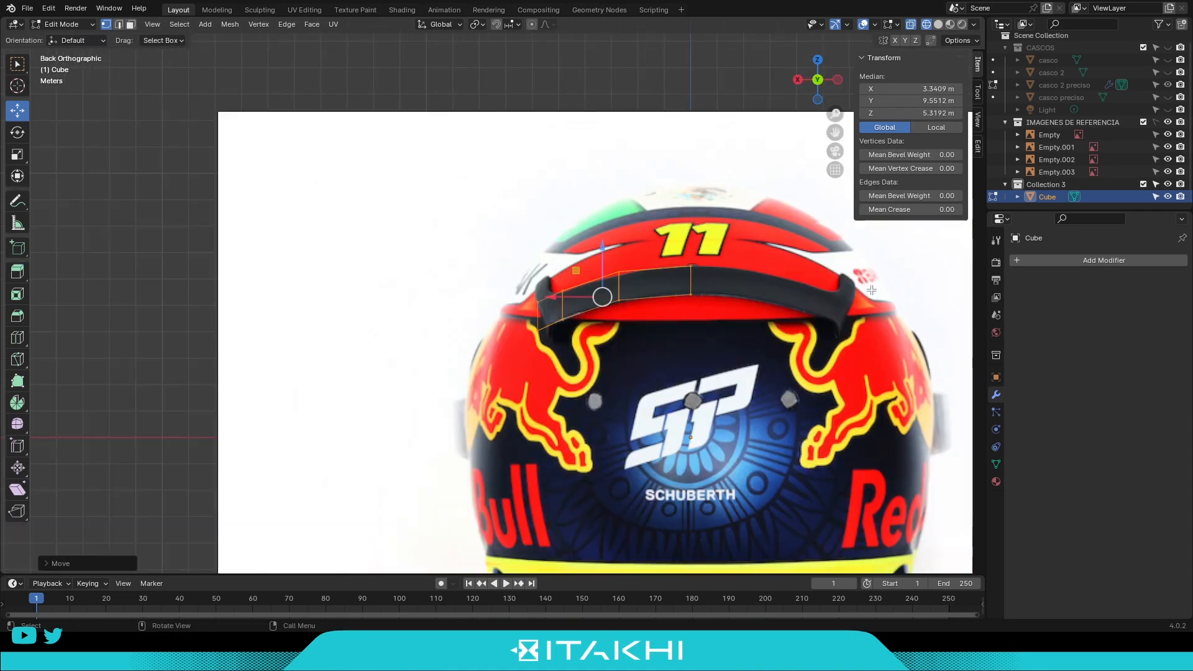
Raise the spoiler mesh and rotate it in side view to match the tilt of the spoiler in the reference image.
middle_click_drag(867, 282, 582, 351)
key("ctrl+KP_1")
left_click_drag(575, 261, 575, 246)
key("KP_3")
scroll(821, 261, "up", 1)
scroll(833, 255, "down", 1)
key("shift+space")
key("r")
left_click_drag(840, 240, 874, 234)
middle_click_drag(904, 266, 708, 282, "shift")
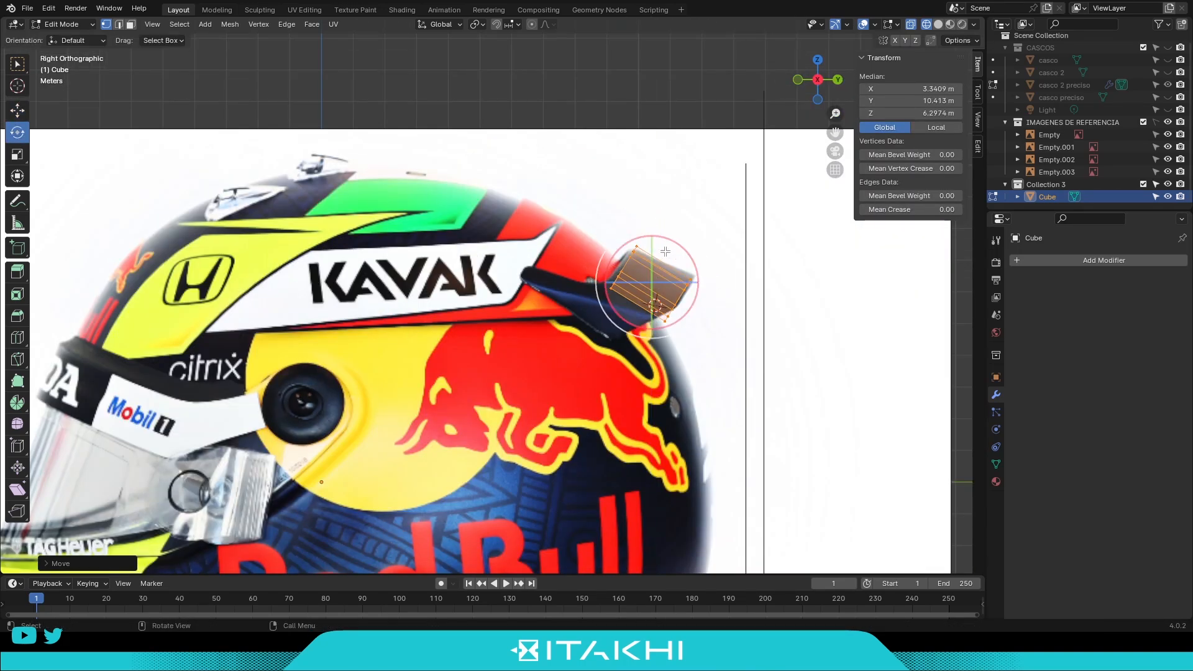
Move the spoiler's vertices in top view to match its outer curve and side end in the reference.
key("KP_7")
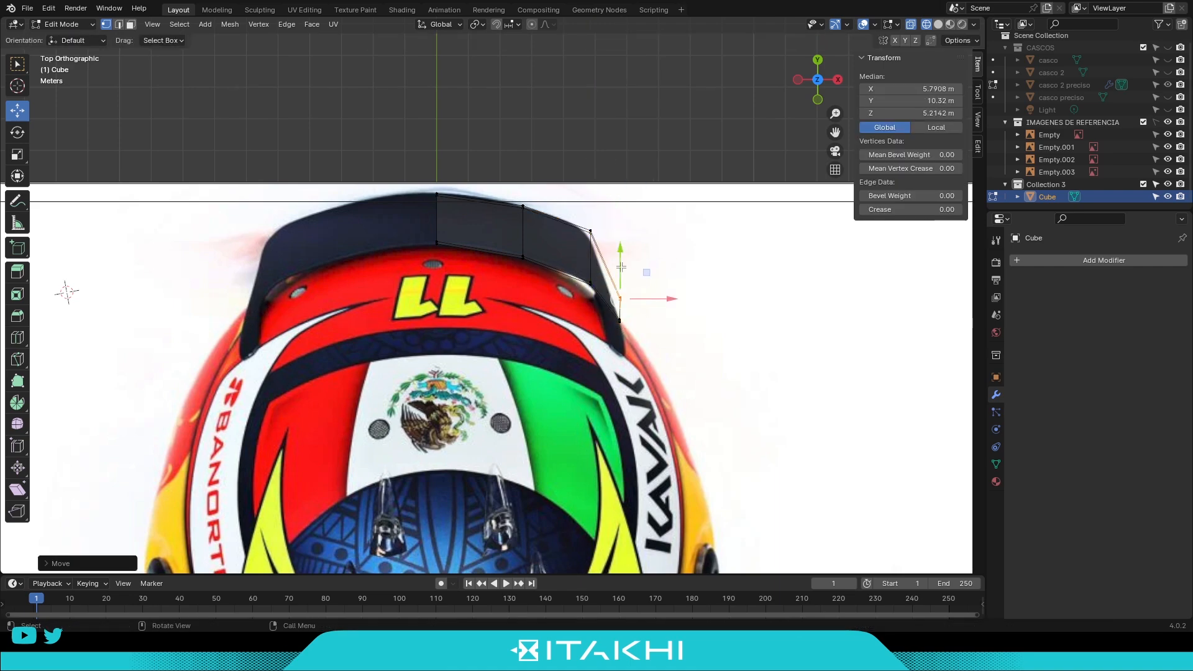
key("alt+a")
middle_click_drag(586, 273, 546, 151)
scroll(546, 152, "down", 2)
key("KP_3")
key("KP_7")
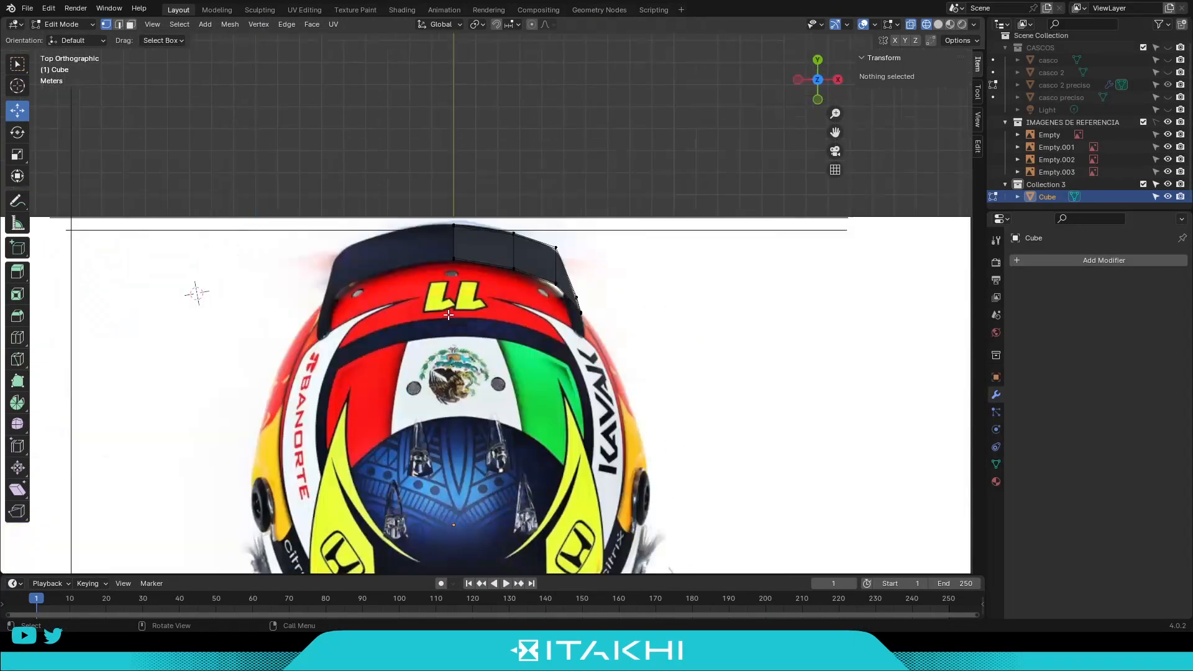
Slide the lengthwise edge loop toward the lower edge of the spoiler mesh in side view.
key("ctrl+KP_1")
key("ctrl+z")
key("KP_7")
key("KP_3")
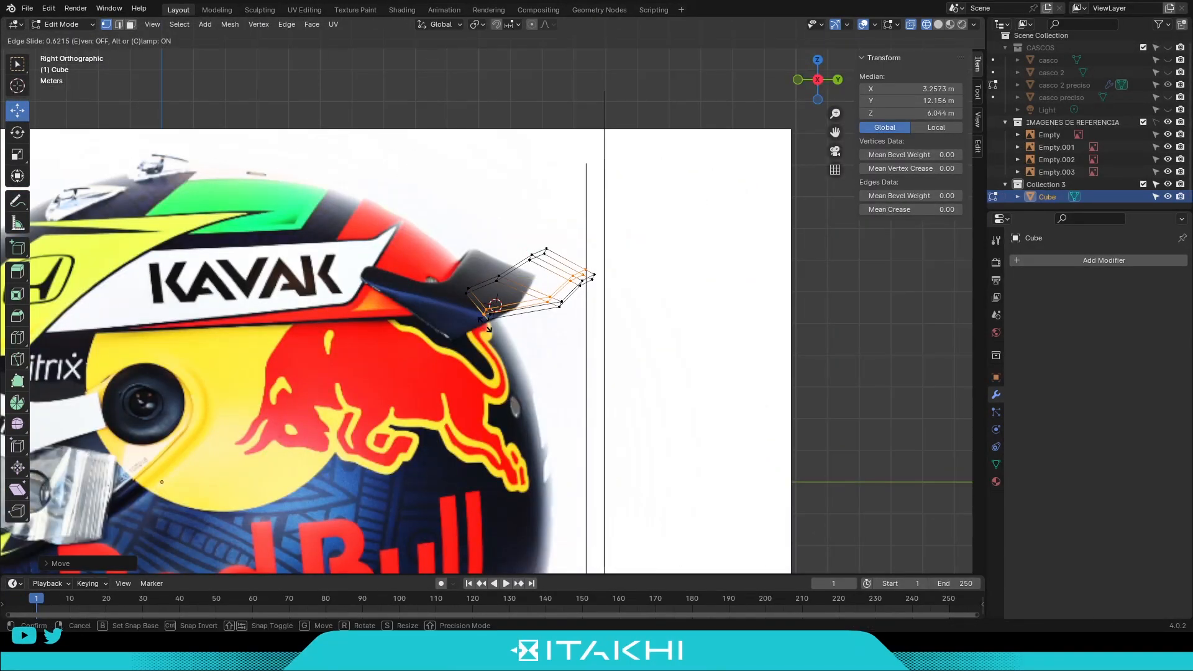
left_click(491, 330)
middle_click_drag(663, 301, 723, 359)
key("1")
key("alt+a")
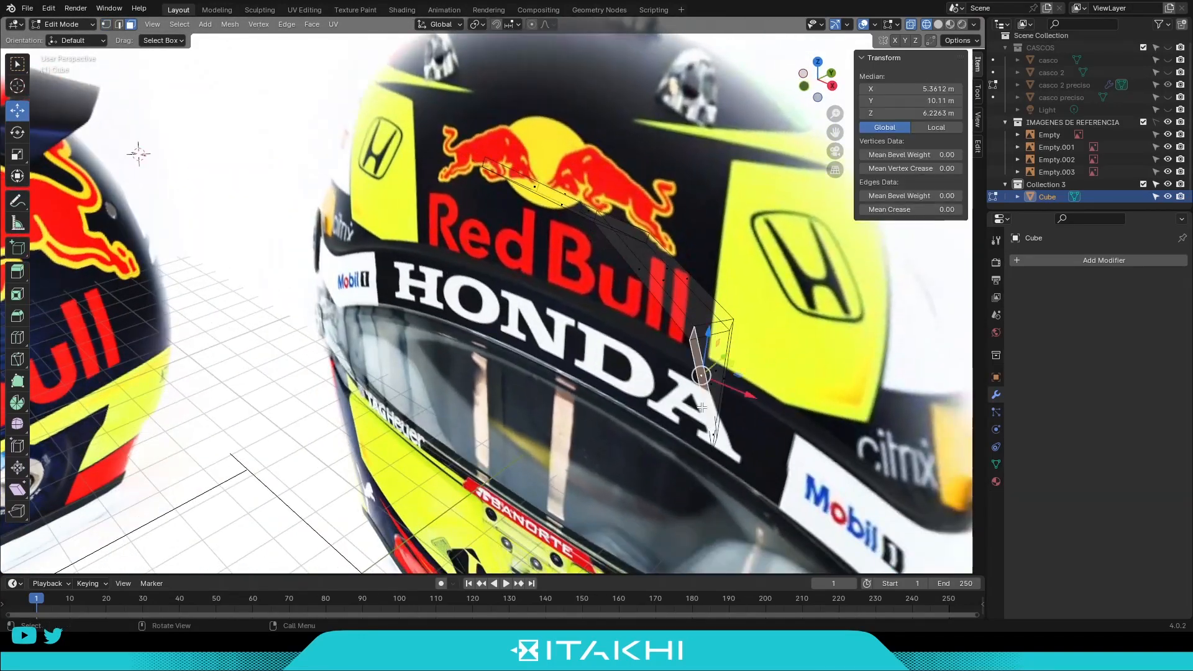
Extrude the spoiler's end face into a side arm and fit its vertices to the reference in top view.
middle_click_drag(700, 407, 715, 398)
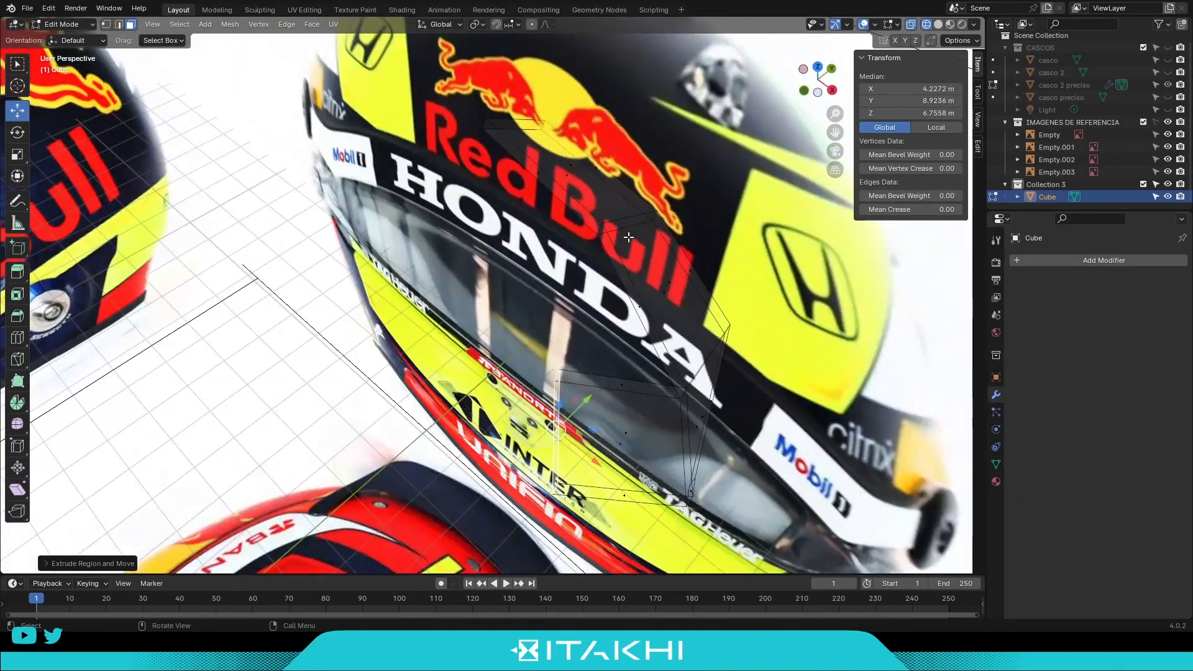
key("g")
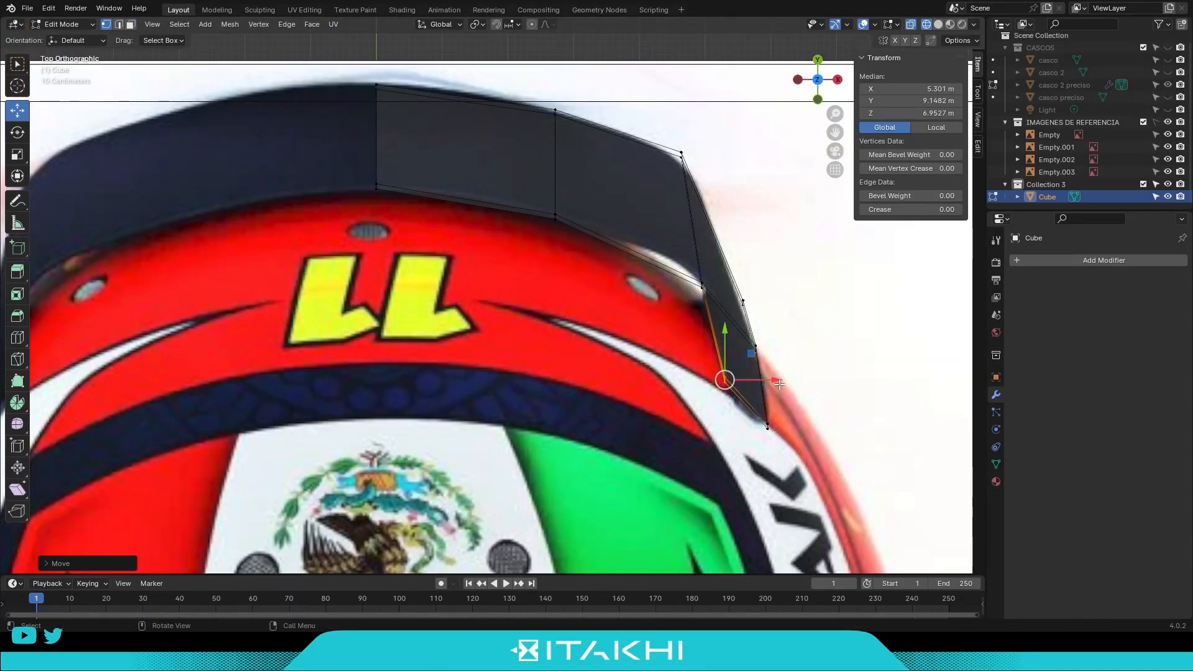
middle_click_drag(779, 385, 450, 260)
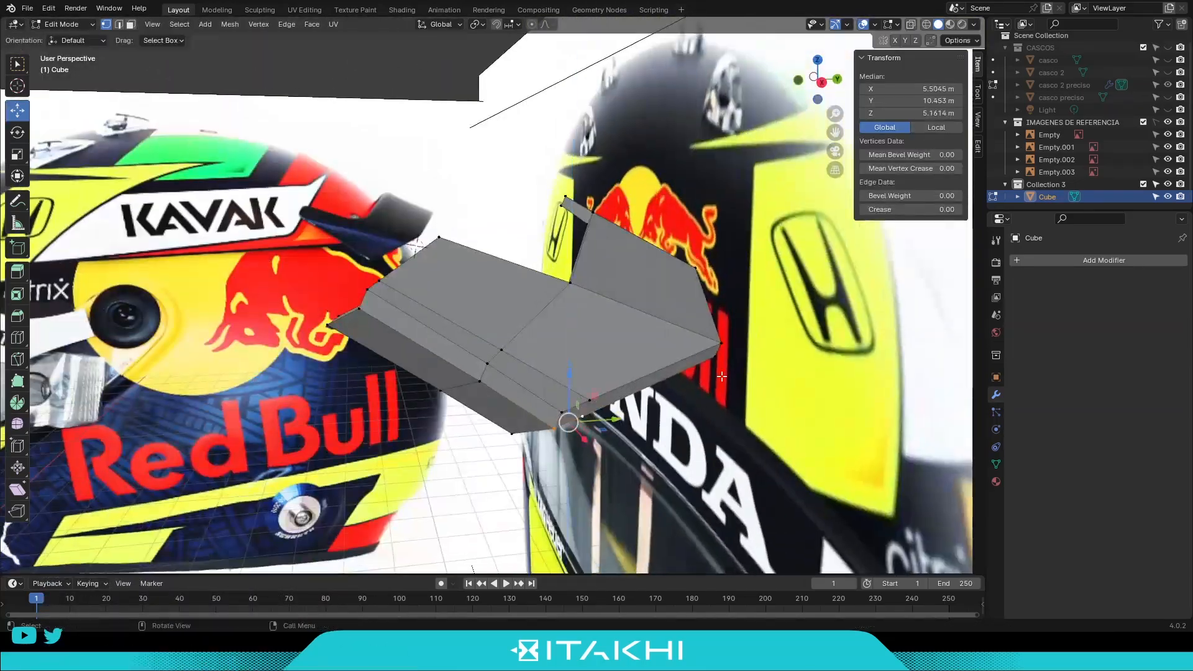
Delete the surplus geometry at the corner where the spoiler meets its side arm.
middle_click_drag(721, 377, 672, 361)
key("alt+a")
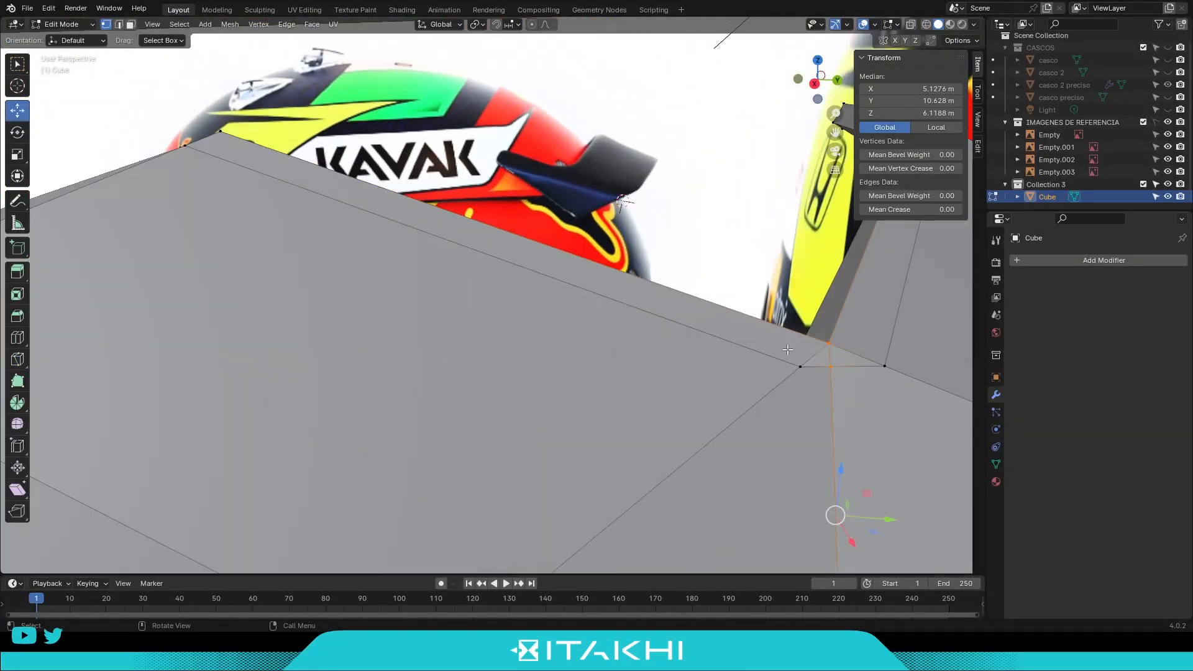
key("x")
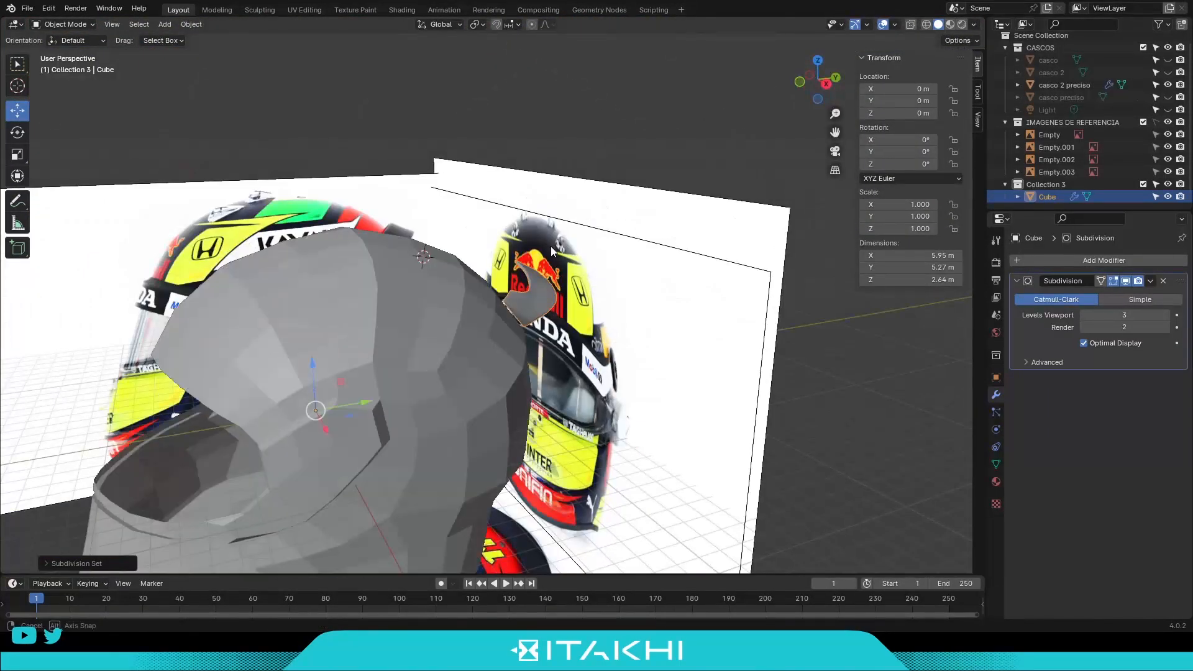
middle_click_drag(550, 246, 525, 267)
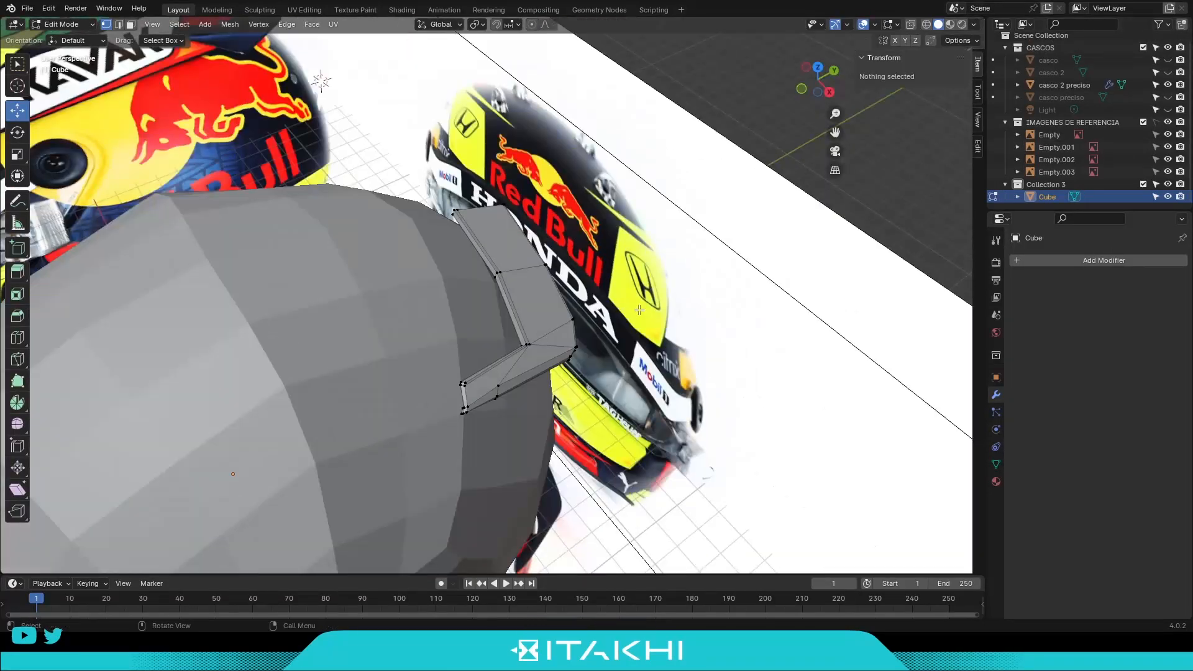
Add a Mirror modifier to the spoiler half and save the file.
left_click(1104, 260)
mouse_move(1060, 255)
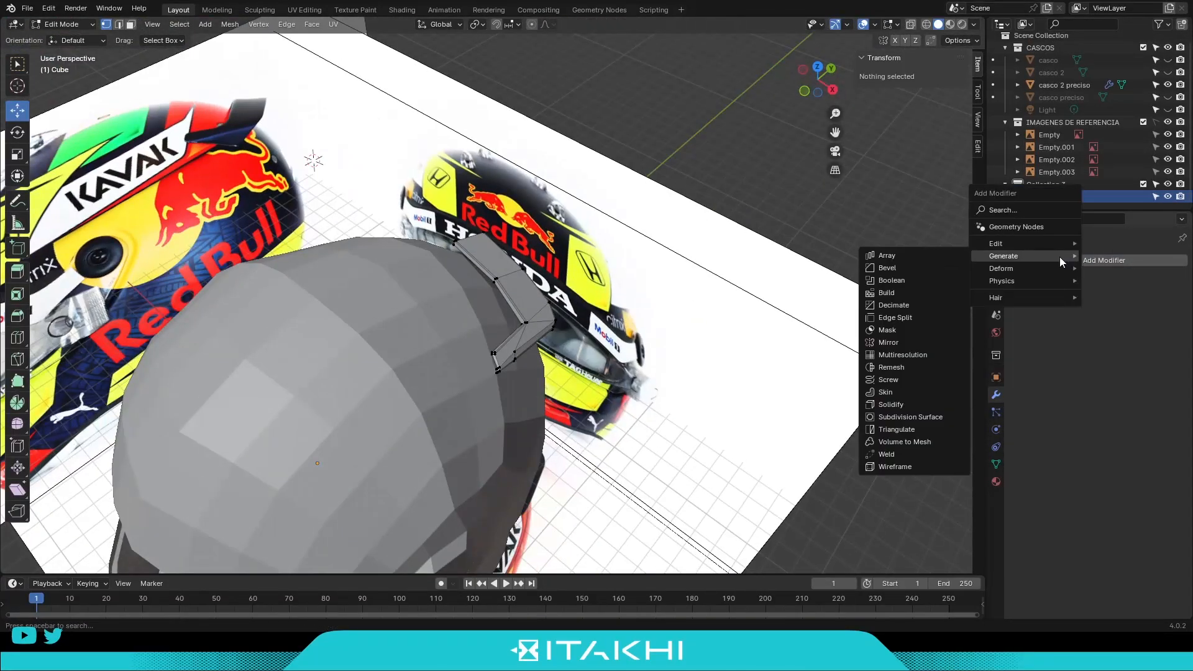
left_click(944, 342)
middle_click_drag(628, 279, 482, 301)
scroll(602, 285, "down", 2)
key("ctrl+s")
middle_click_drag(593, 240, 689, 240)
scroll(690, 240, "up", 1)
scroll(598, 255, "up", 5)
middle_click_drag(598, 256, 504, 292)
scroll(519, 348, "down", 5)
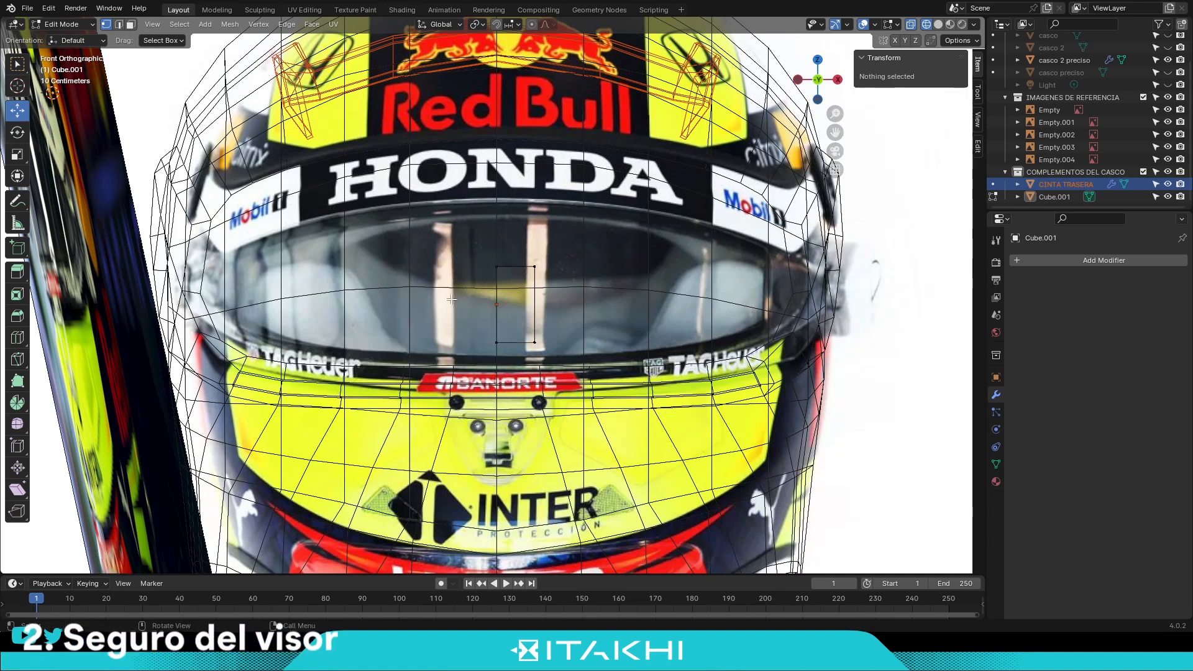
Move the new cube's geometry down along Z onto the visor lock below the BANORTE strip in front view.
key("g")
key("z")
middle_click_drag(511, 396, 179, 257)
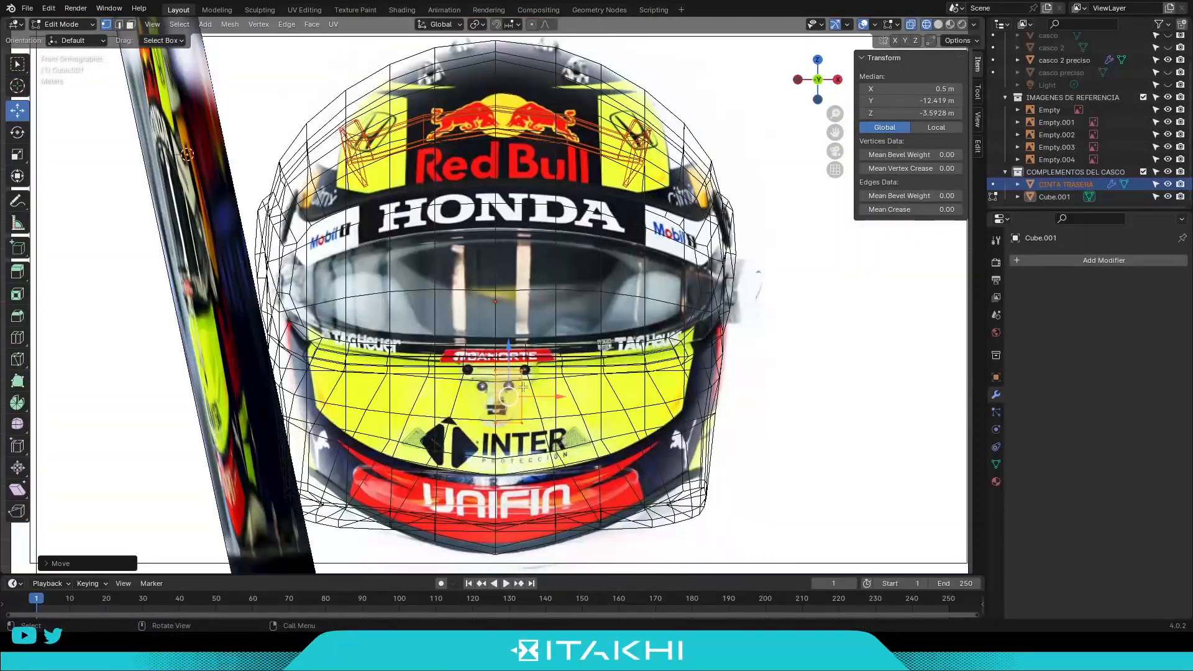
scroll(523, 387, "up", 3)
key("g")
key("z")
left_click(436, 425)
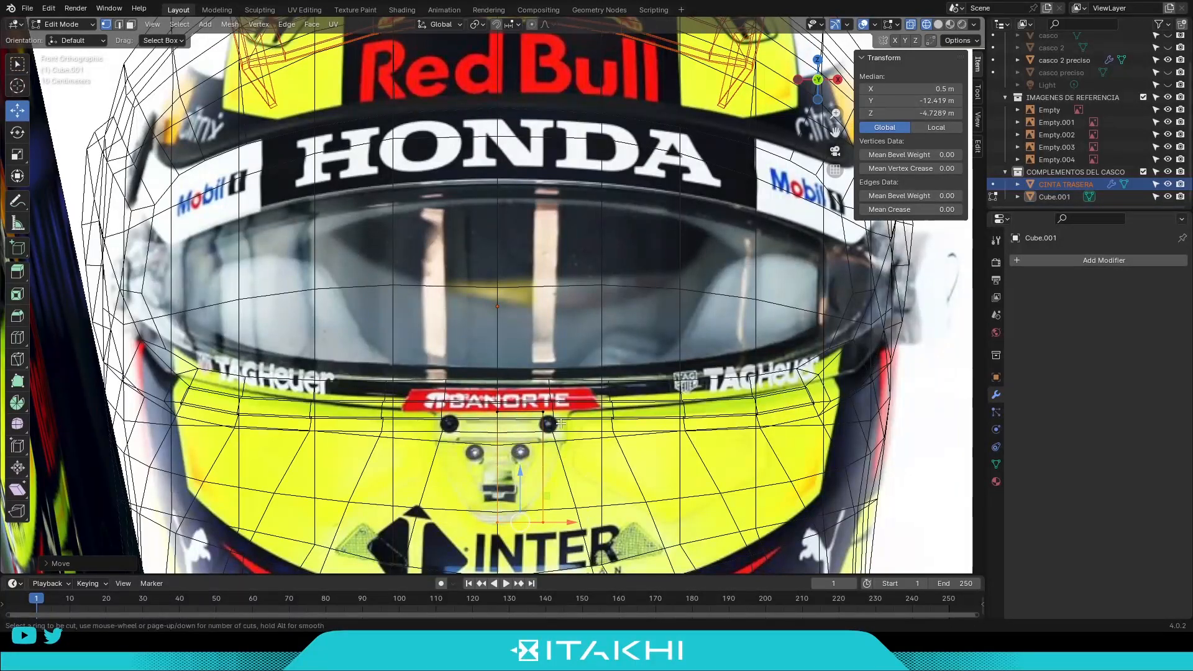
Fit the block to the visor lock's outline in front view and thin it along Y in side view.
left_click_drag(597, 482, 599, 482)
key("alt+a")
key("KP_3")
key("b")
left_click_drag(663, 389, 748, 469)
left_click_drag(784, 431, 808, 431)
key("alt+a")
key("KP_1")
key("b")
middle_click_drag(539, 481, 308, 339)
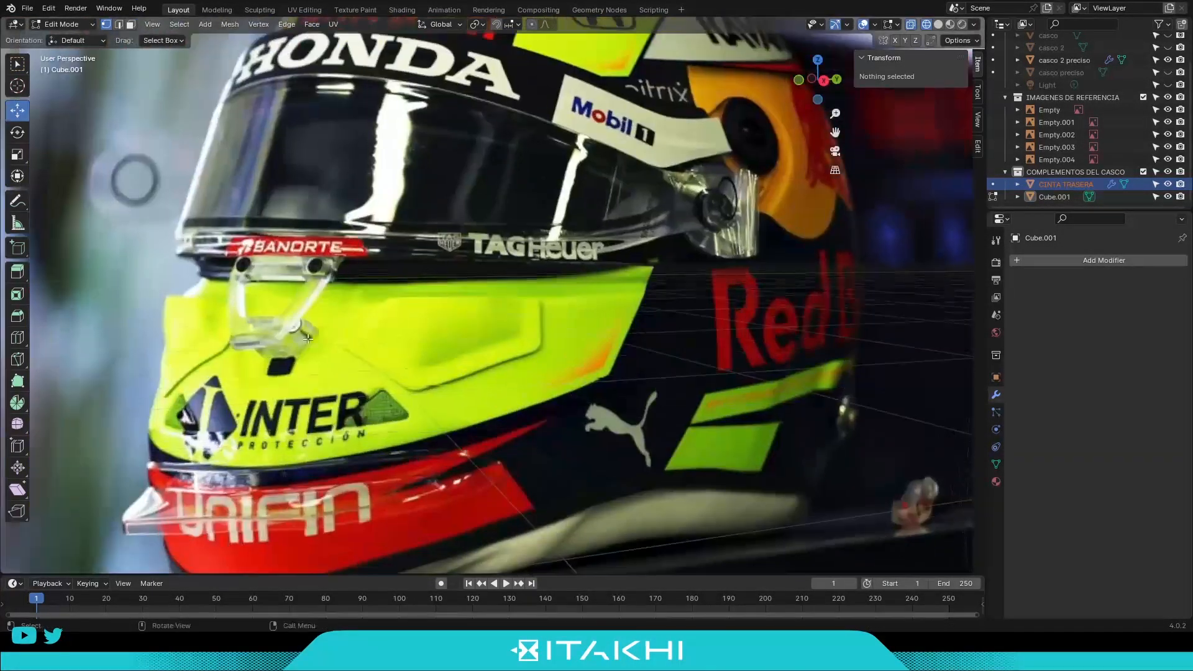
Return the front view to solid shading and hide the CASCOS collection.
key("KP_1")
key("shift+z")
scroll(1143, 102, "up", 1)
left_click(1166, 52)
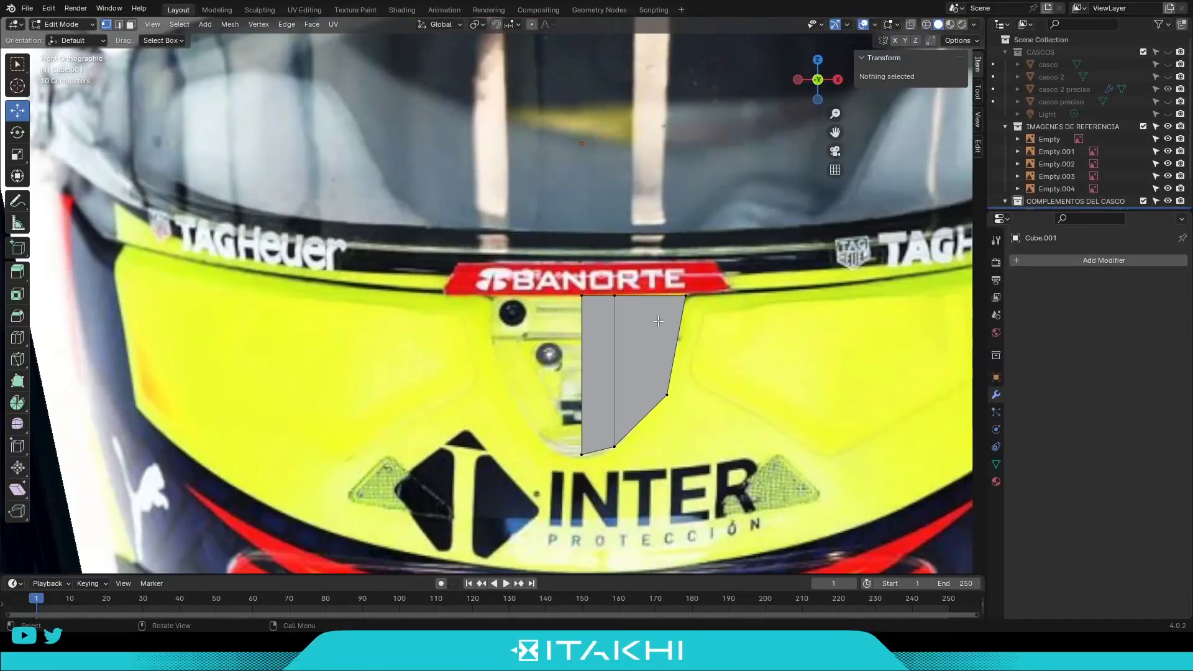
Inset the visor lock's faces and delete the unwanted inner faces to open up its centre.
middle_click_drag(778, 418, 839, 450)
key("i")
left_click(640, 454)
key("x")
key("f")
left_click(604, 457)
key("x")
key("f")
Reposition the vertices around the opening to follow the inner outline of the visor lock in the front reference.
mouse_move(740, 429)
middle_mouse_down()
mouse_move(615, 404)
mouse_move(739, 428)
middle_mouse_up()
middle_click_drag(739, 428, 633, 328, "shift")
key("1")
left_click(509, 506)
left_click(922, 90)
left_click_drag(528, 196, 515, 229)
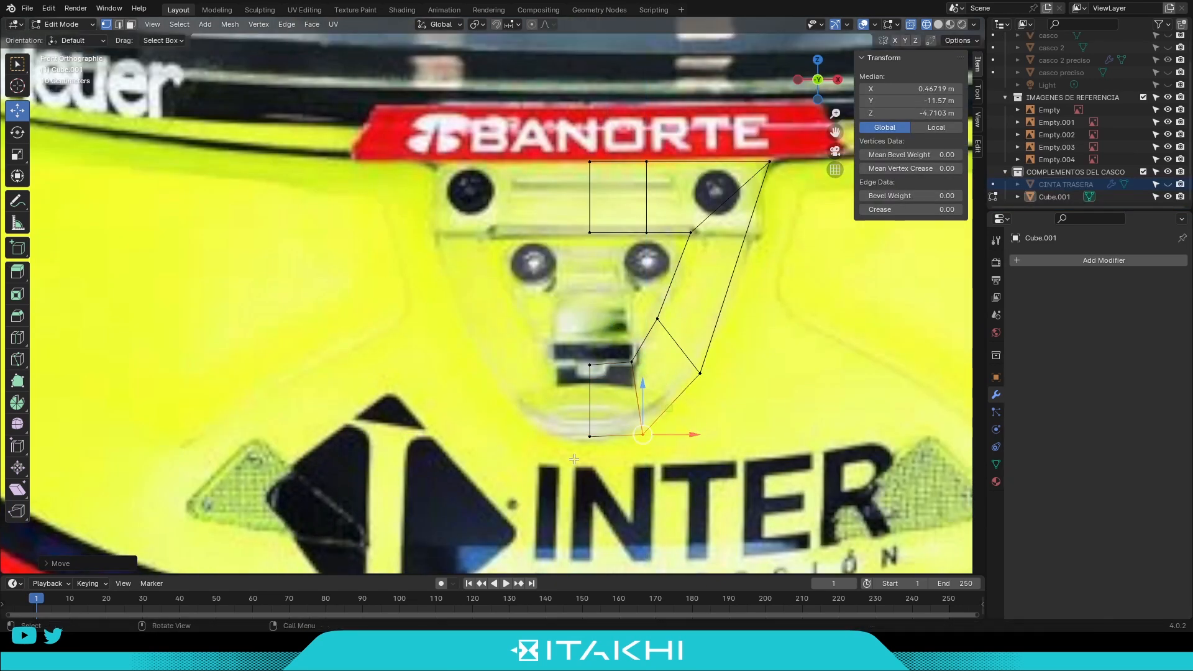
Knife-cut a horizontal line across the lower tab of the visor lock.
middle_click_drag(498, 410, 632, 380)
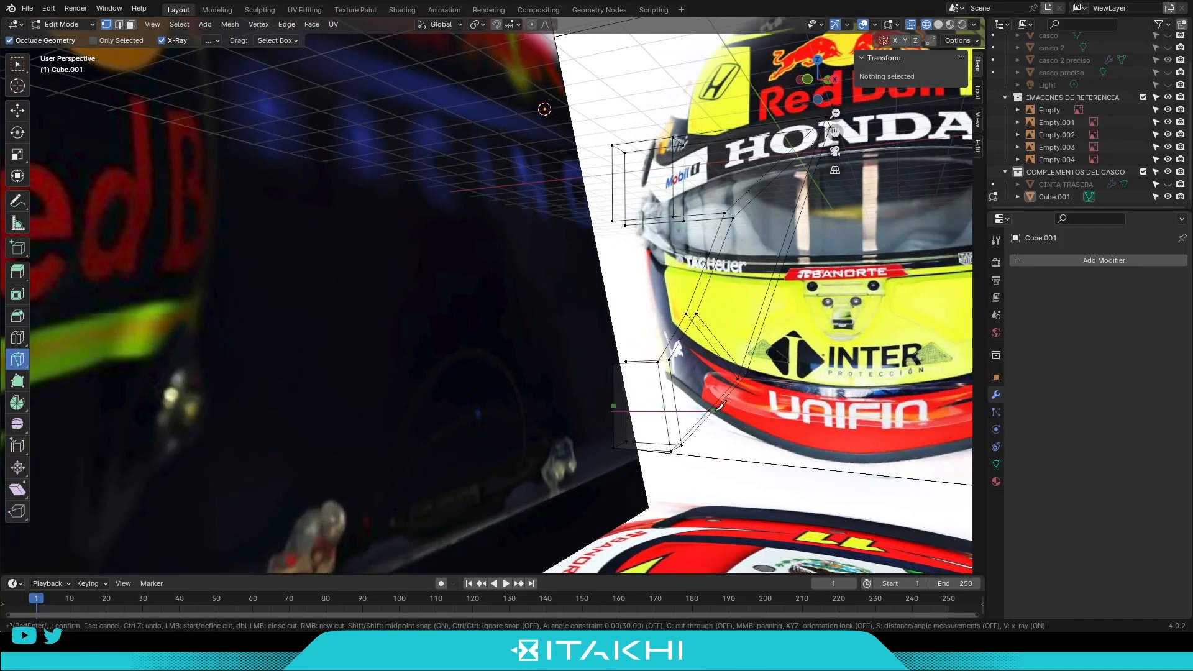
middle_click_drag(714, 410, 825, 471, "shift")
left_click(826, 472, "shift")
middle_click_drag(901, 479, 462, 480)
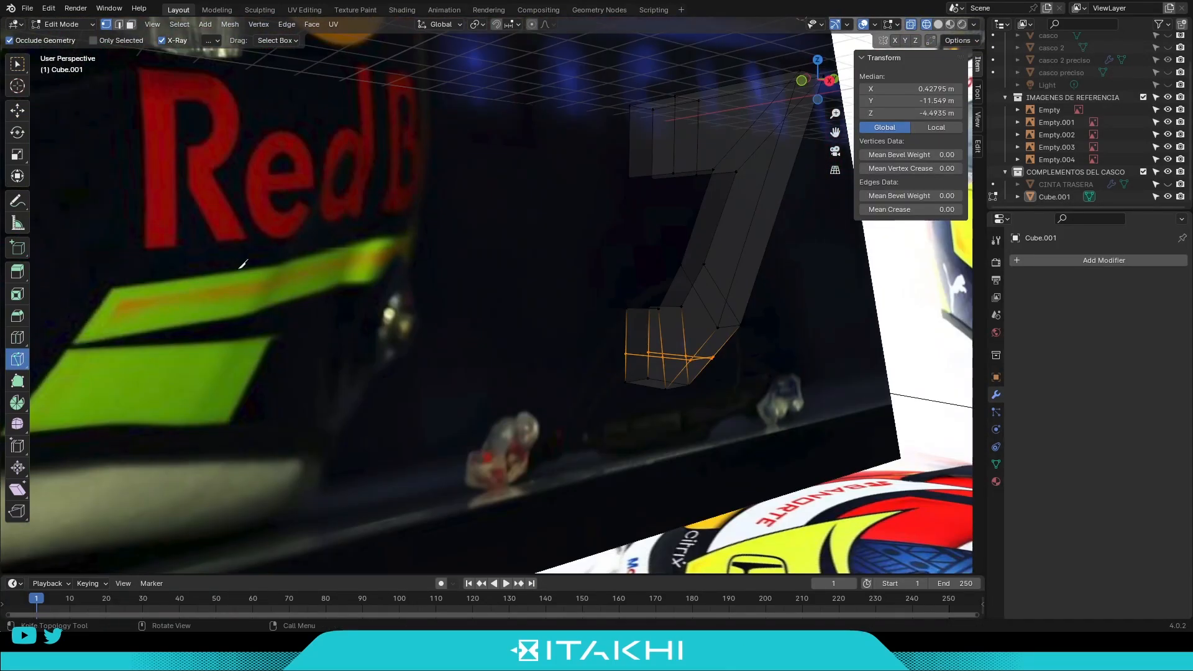
Pull the bottom part of the visor lock's lower tab forward along Y to form a lip.
middle_click_drag(684, 434, 793, 498)
key("g")
key("y")
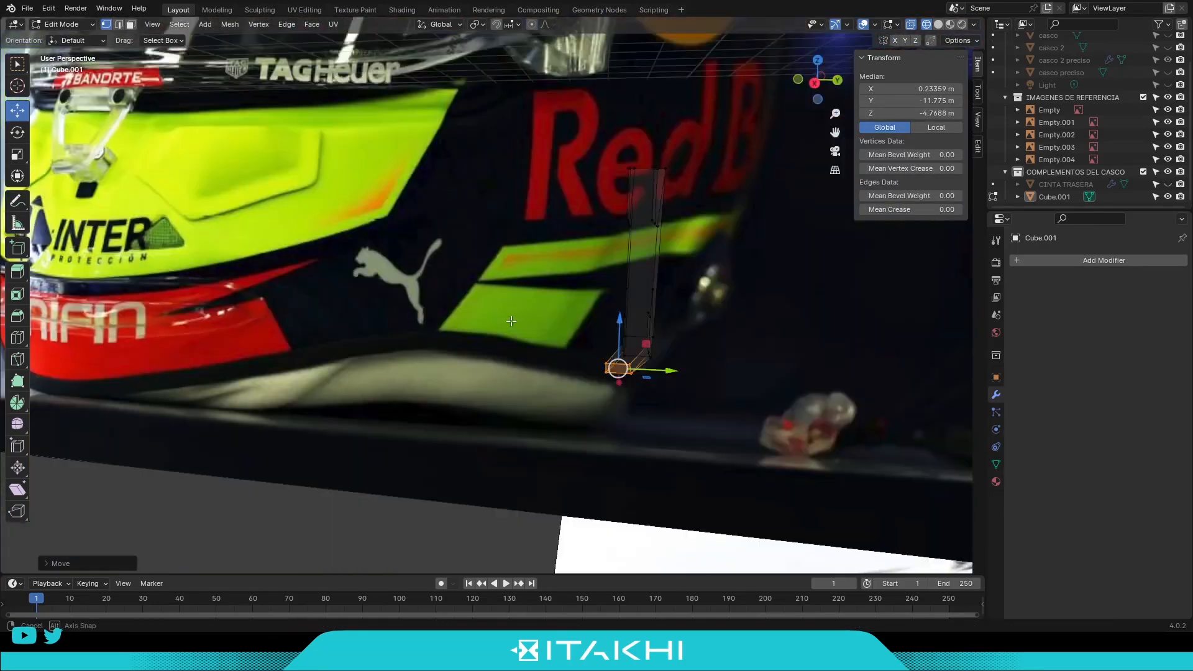
left_click(511, 321)
key("KP_1")
scroll(546, 320, "up", 5)
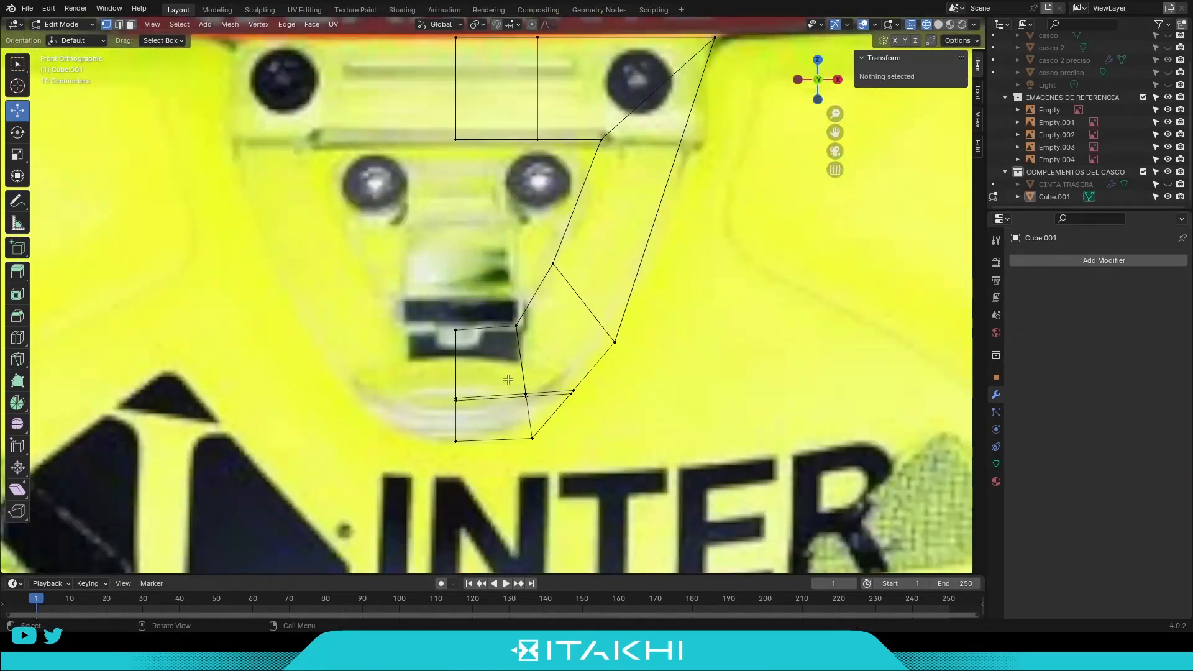
left_click(542, 333)
scroll(682, 382, "down", 5)
middle_click_drag(688, 259, 897, 368)
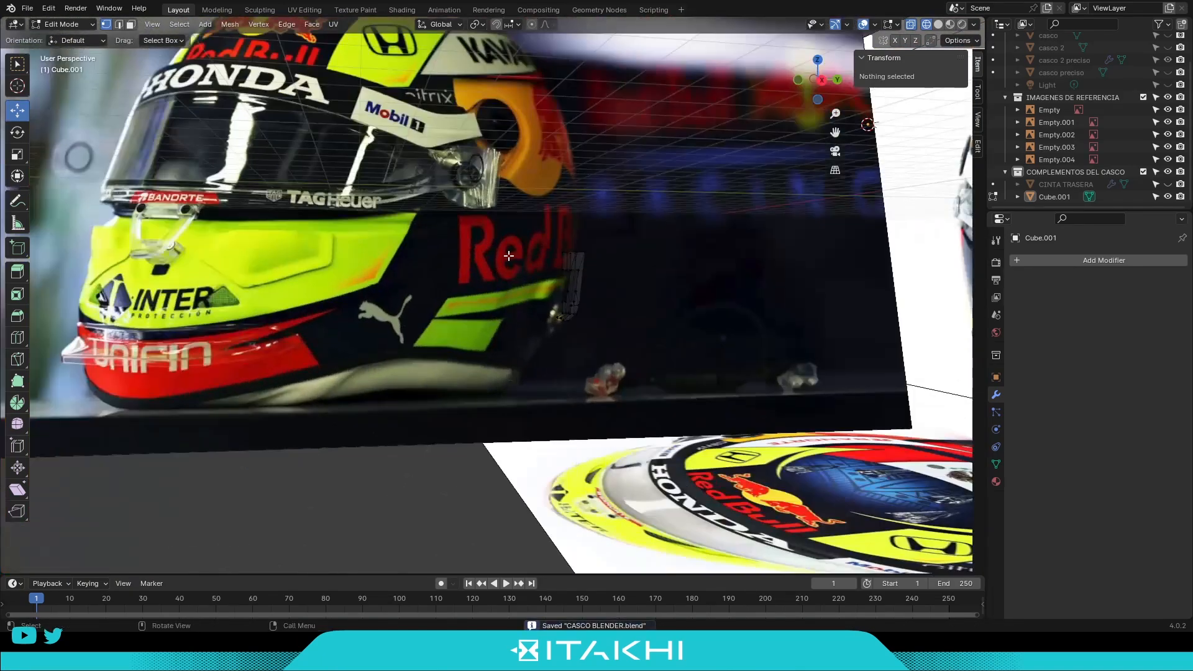
Rename the visor lock object as SEGURO DELANTERO.
left_click(1052, 199)
type("RO DELANTERO")
key("Return")
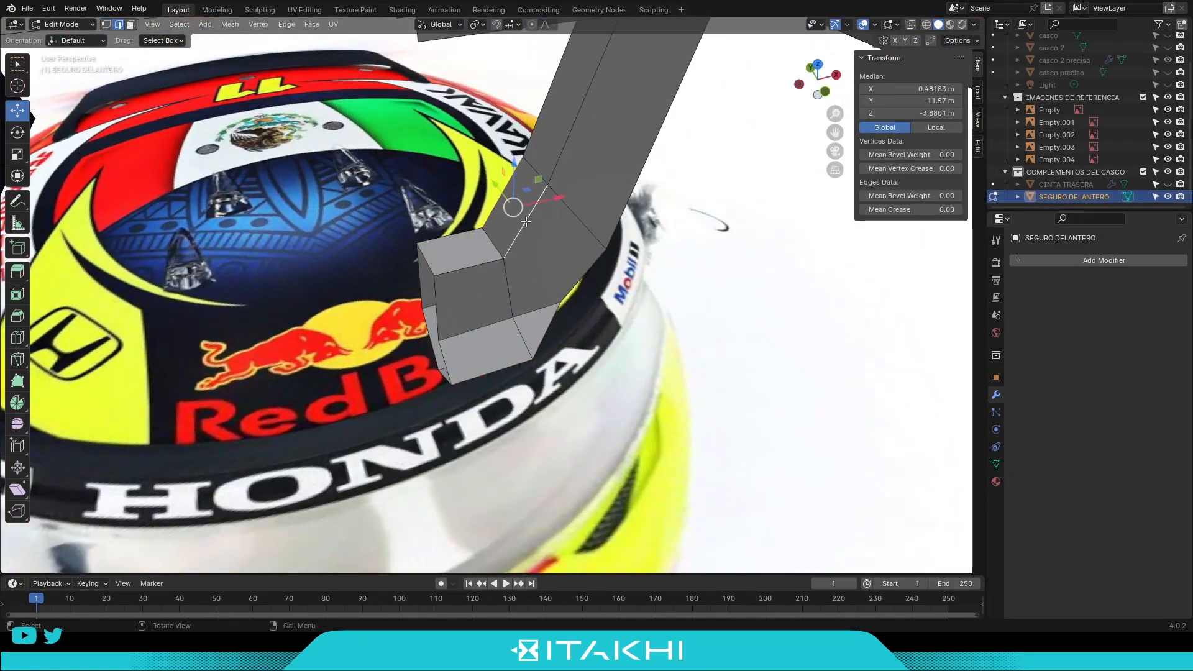
Fill the open inner side of the visor lock with a face between the selected edges.
key("f")
middle_click_drag(525, 221, 532, 99)
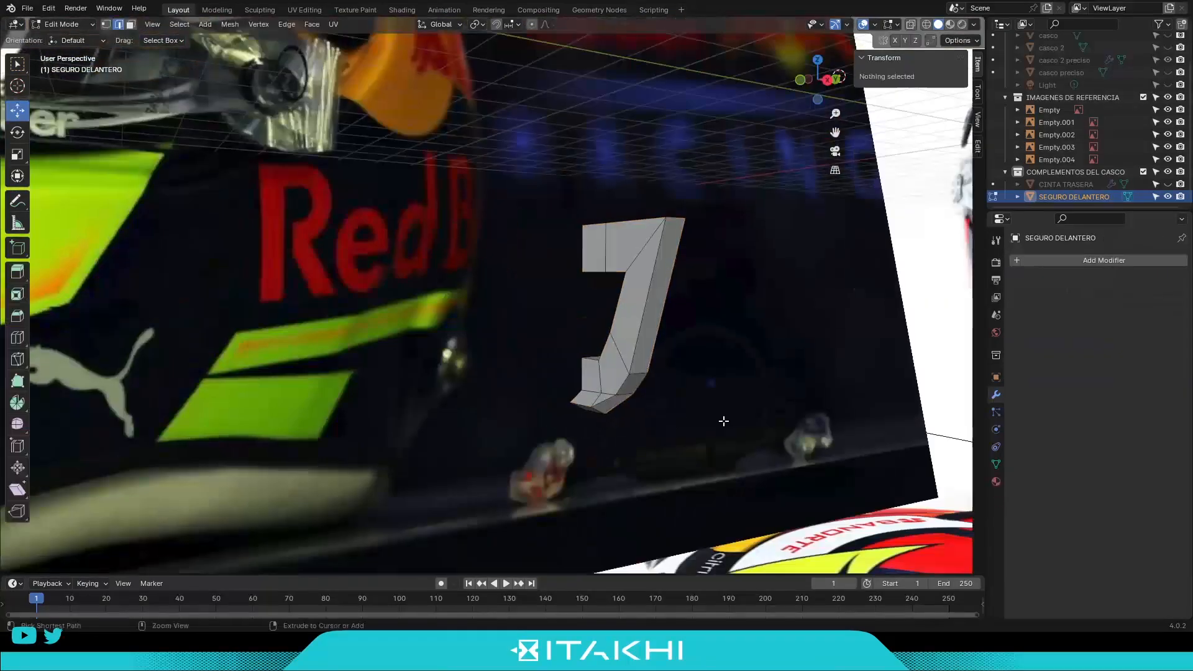
scroll(723, 420, "up", 2)
Duplicate the SEGURO DELANTERO object and rename the copy as SEGURO DELANTERO PRECISO.
key("Tab")
key("shift+d")
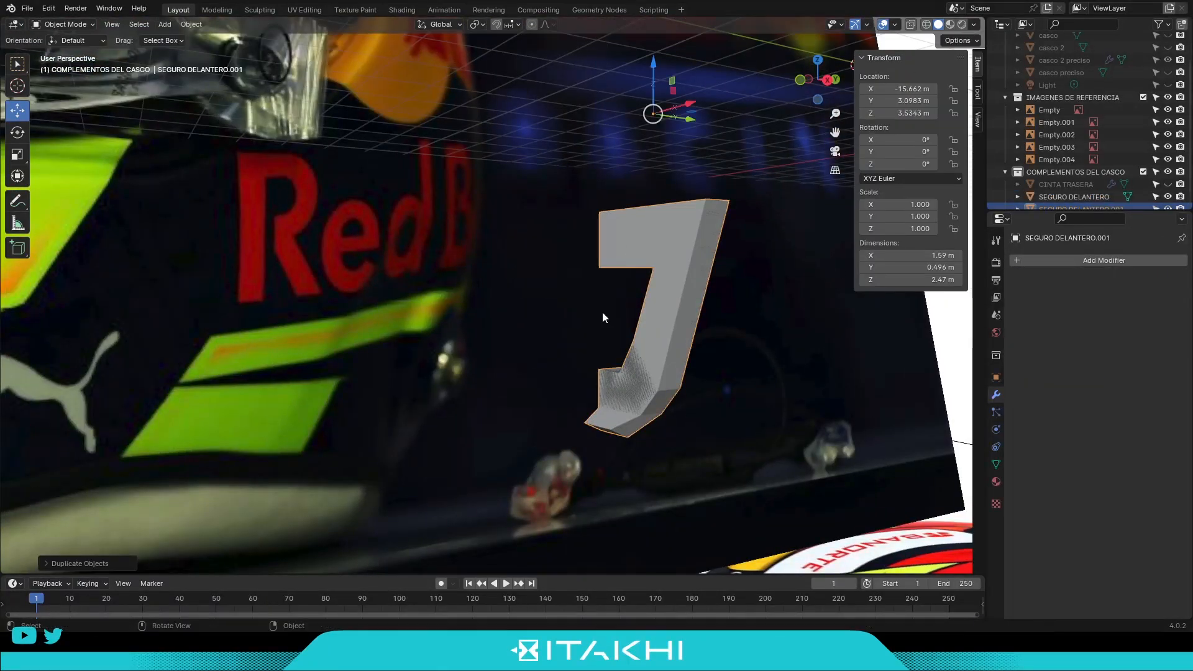
key("BackSpace")
type("PRECISO")
key("Return")
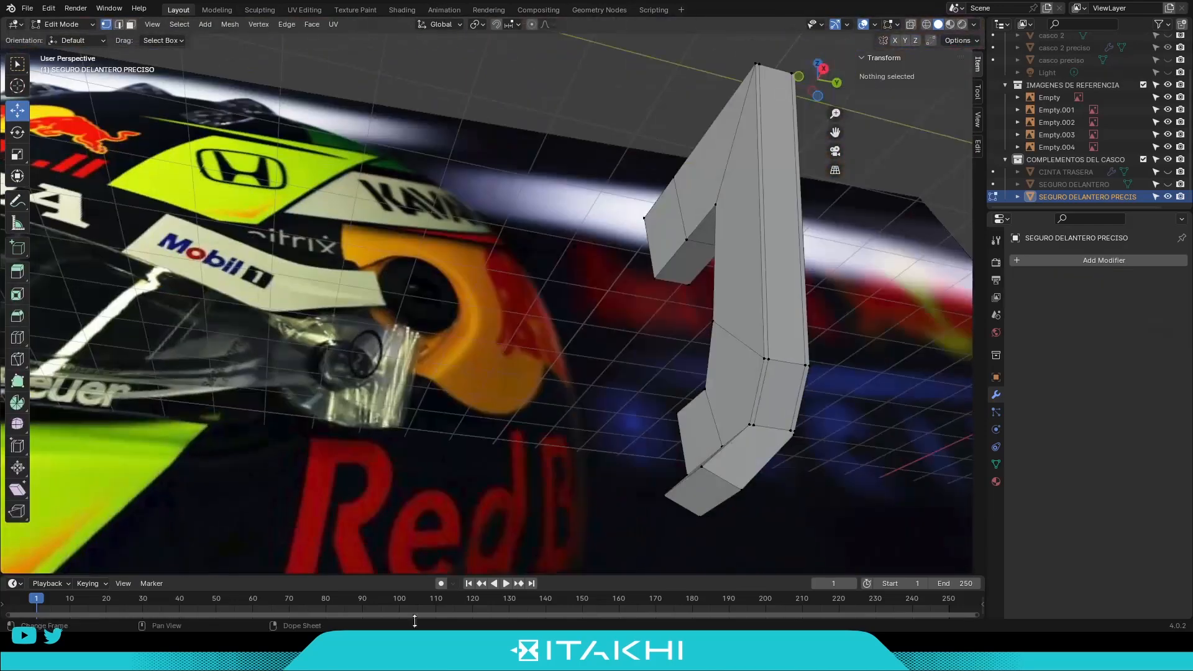
Knife-cut extra edges into the lock's lower part and tilt its upper section in side view to follow the helmet's front.
key("k")
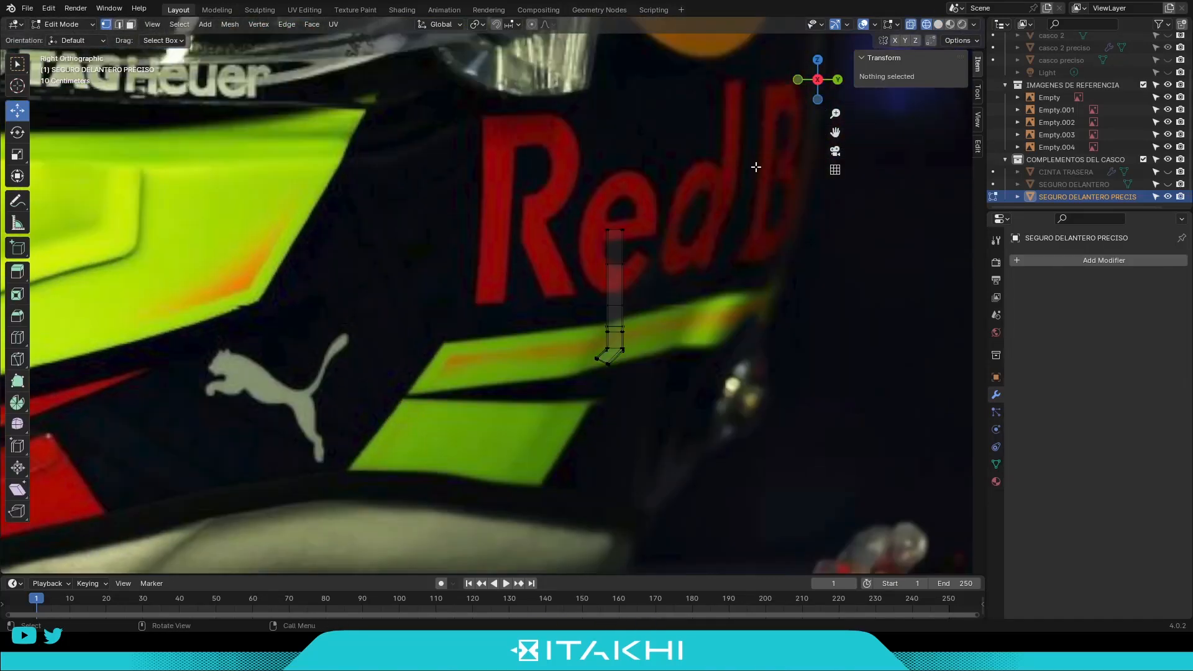
scroll(683, 264, "up", 3)
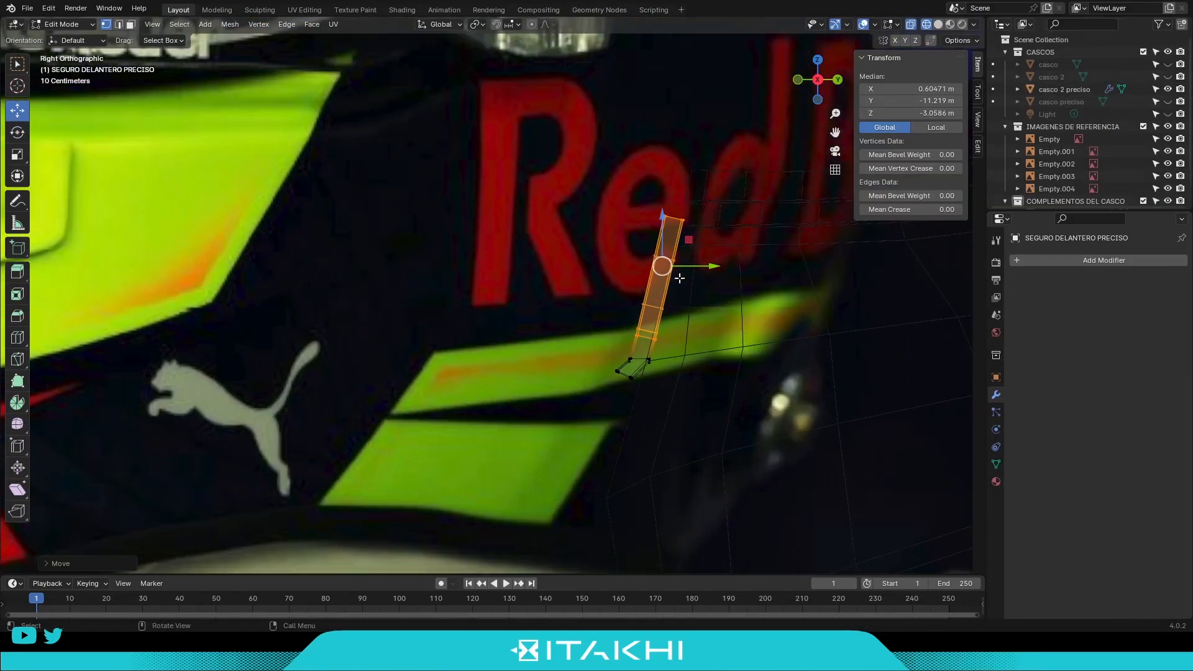
left_click_drag(720, 249, 716, 249)
scroll(705, 290, "up", 3)
key("shift+space")
key("r")
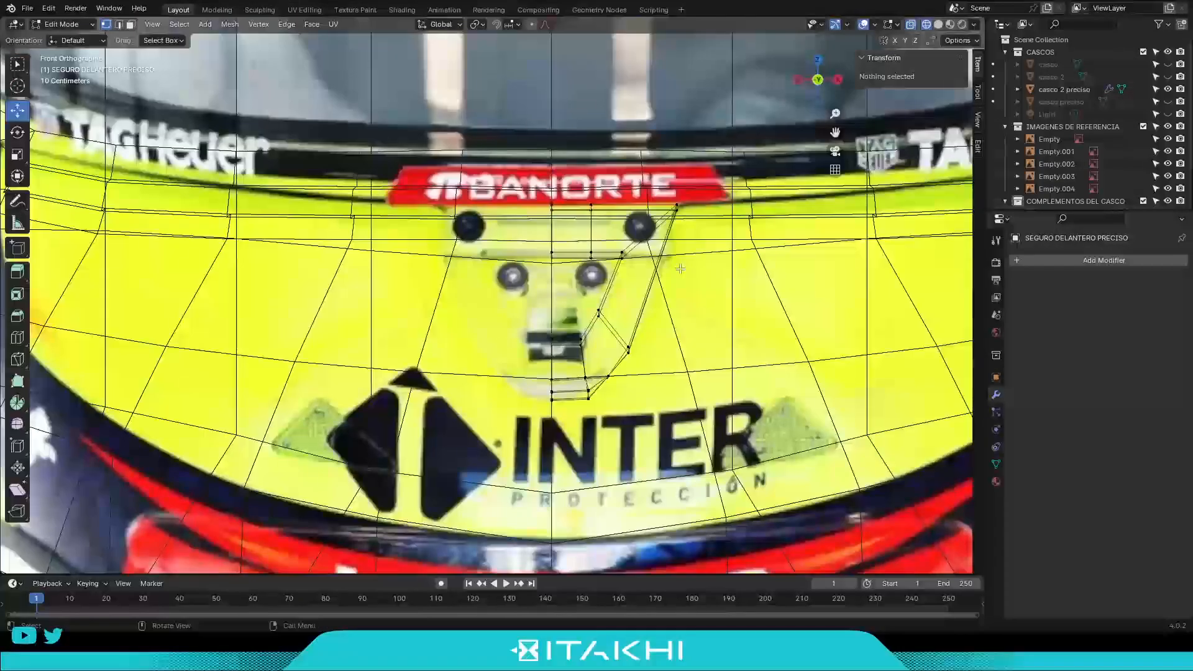
Try a level 1 subdivision on the SEGURO DELANTERO PRECISO mesh.
key("Tab")
key("ctrl+1")
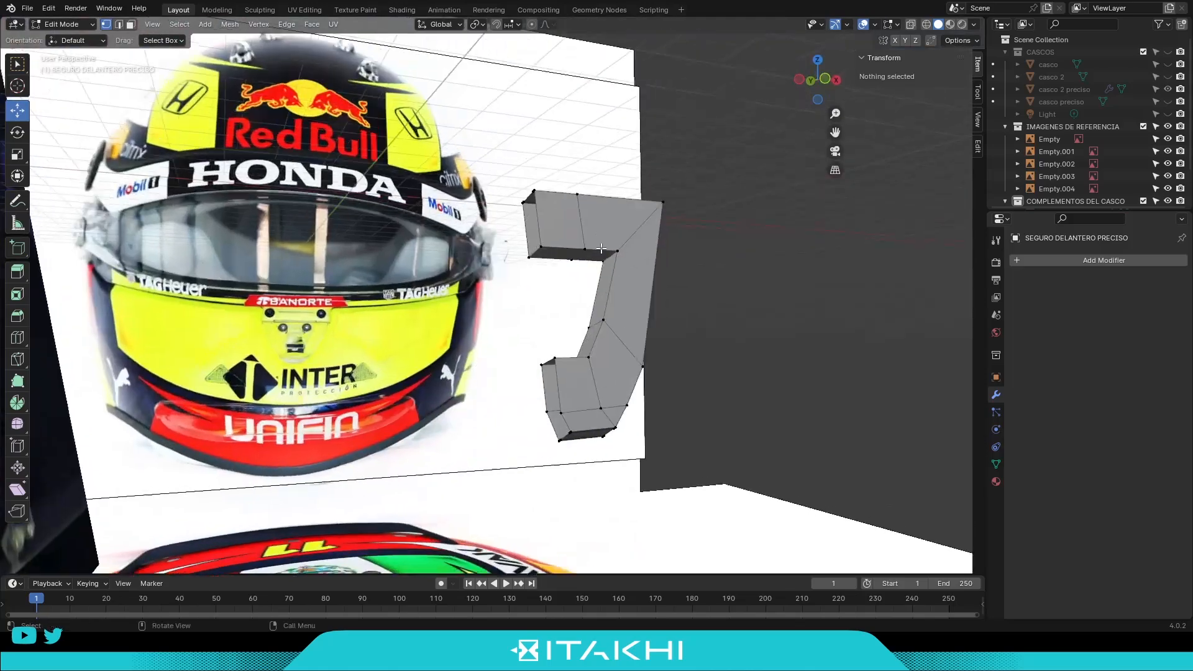
Remove the Subdivision modifier from SEGURO DELANTERO PRECISO 2 and open its mesh for editing in front view.
left_click(423, 280)
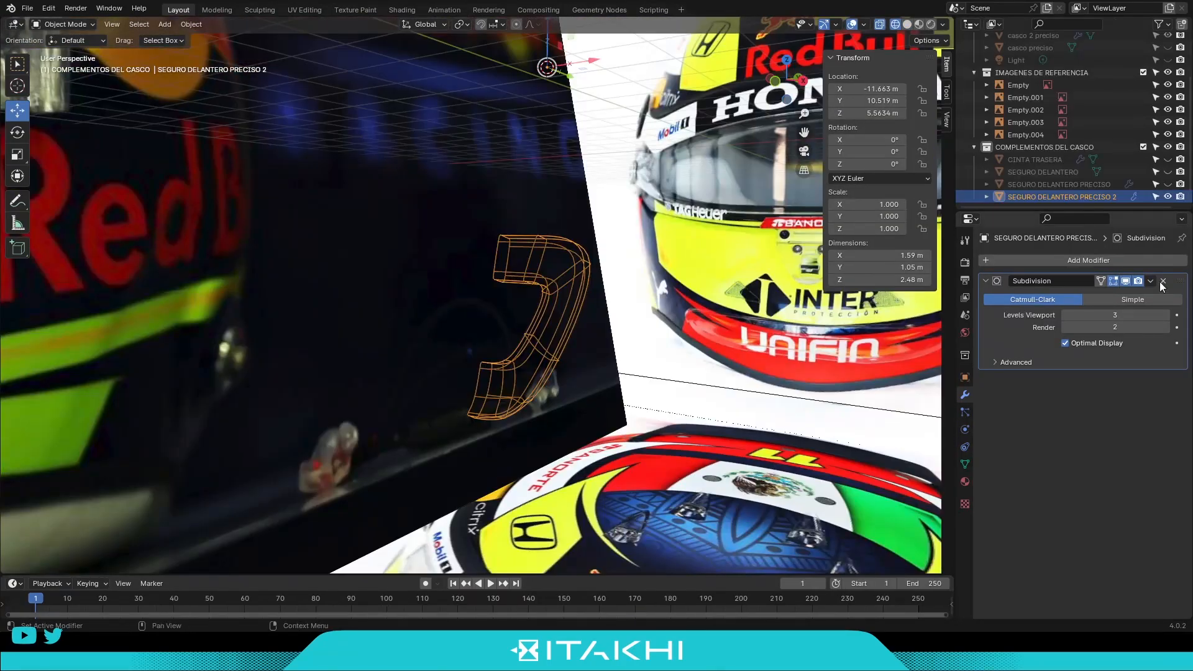
left_click(1162, 283)
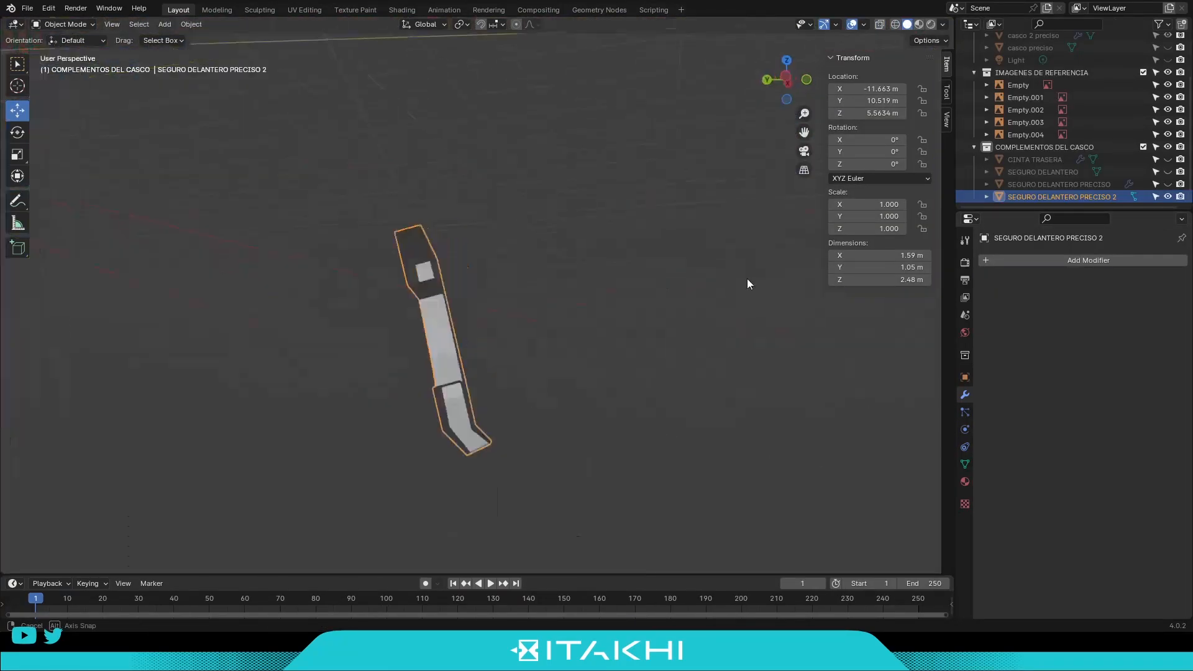
key("KP_1")
scroll(642, 422, "up", 5)
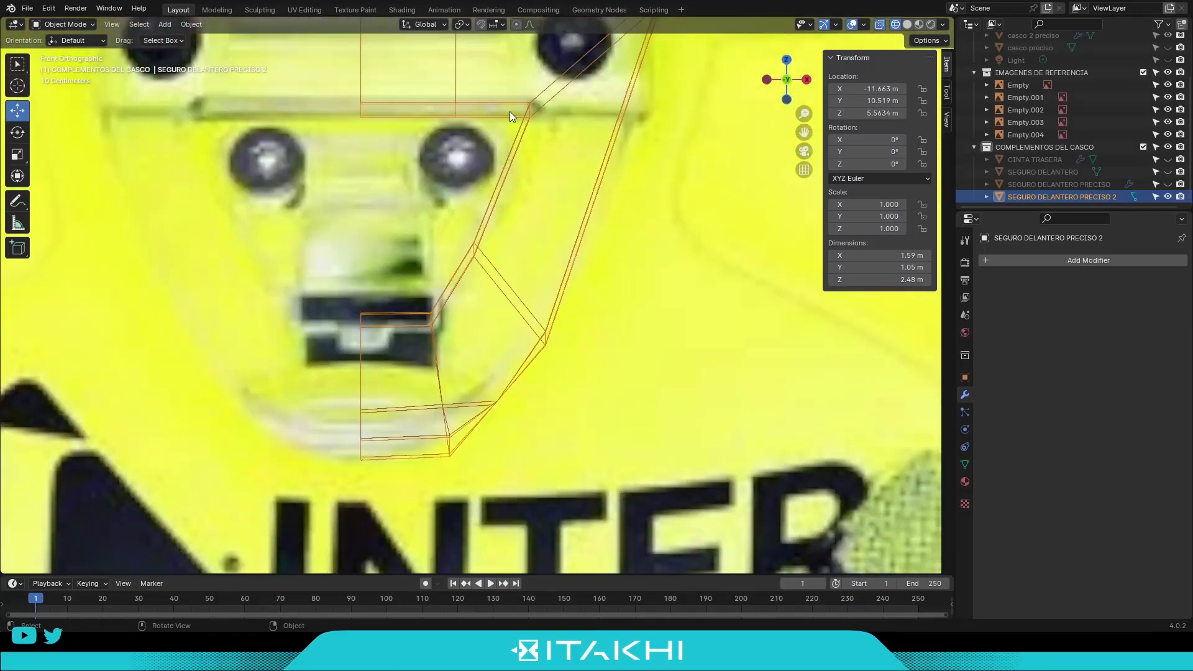
key("Tab")
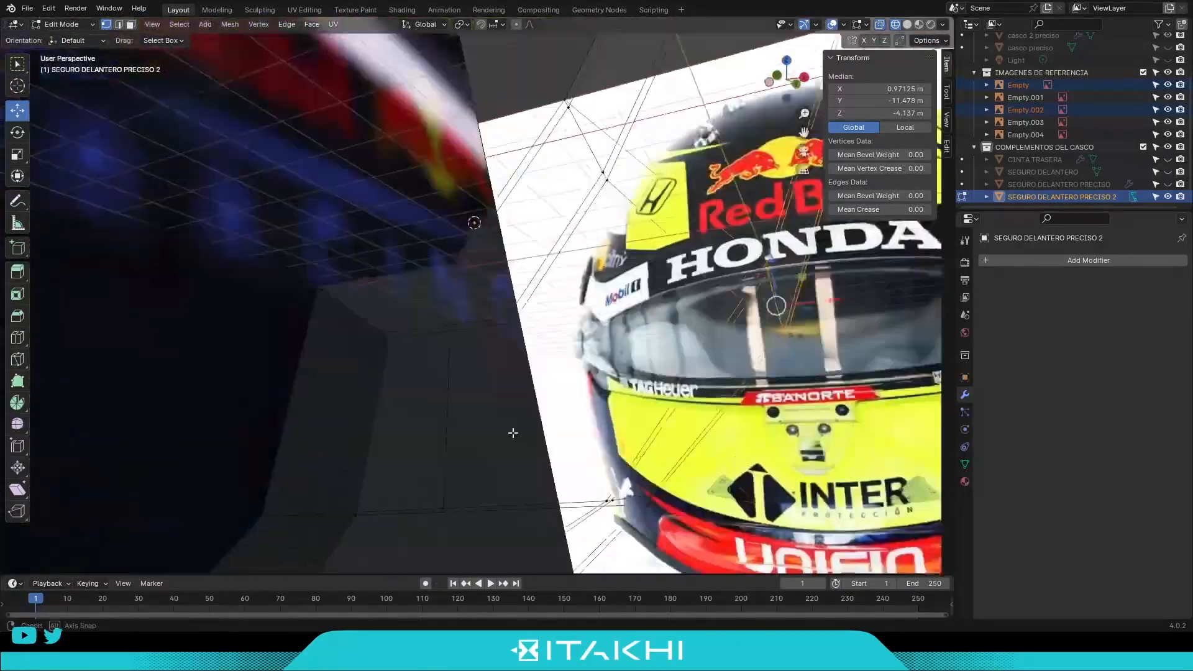
Reposition the outer vertices at the lock's lower bend and save the file.
middle_click_drag(513, 433, 633, 362)
key("g")
left_click(563, 438)
left_click(562, 438)
key("KP_1")
scroll(554, 437, "down", 5)
key("ctrl+s")
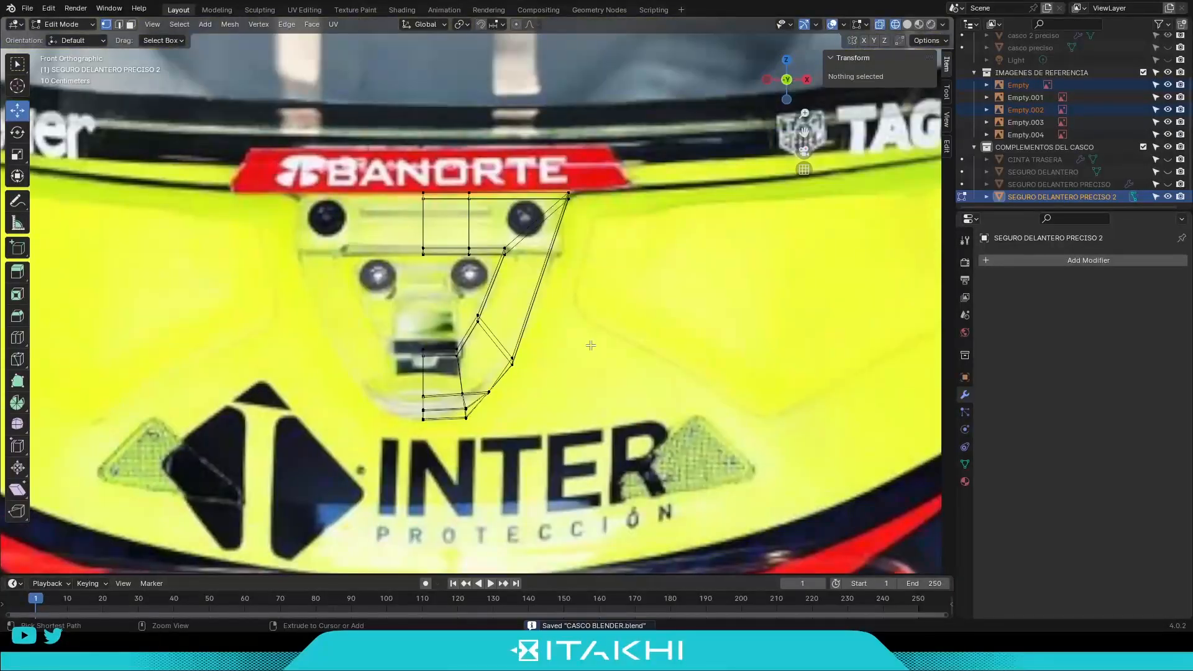
Apply a Subdivision to the lock mesh and shape its upper outer corner vertices around the screw in the front reference.
left_click(1065, 315)
key("ctrl+a")
left_click(580, 274)
middle_click_drag(580, 273, 557, 315)
key("KP_1")
scroll(616, 183, "up", 3)
left_click(616, 183)
left_click(586, 197)
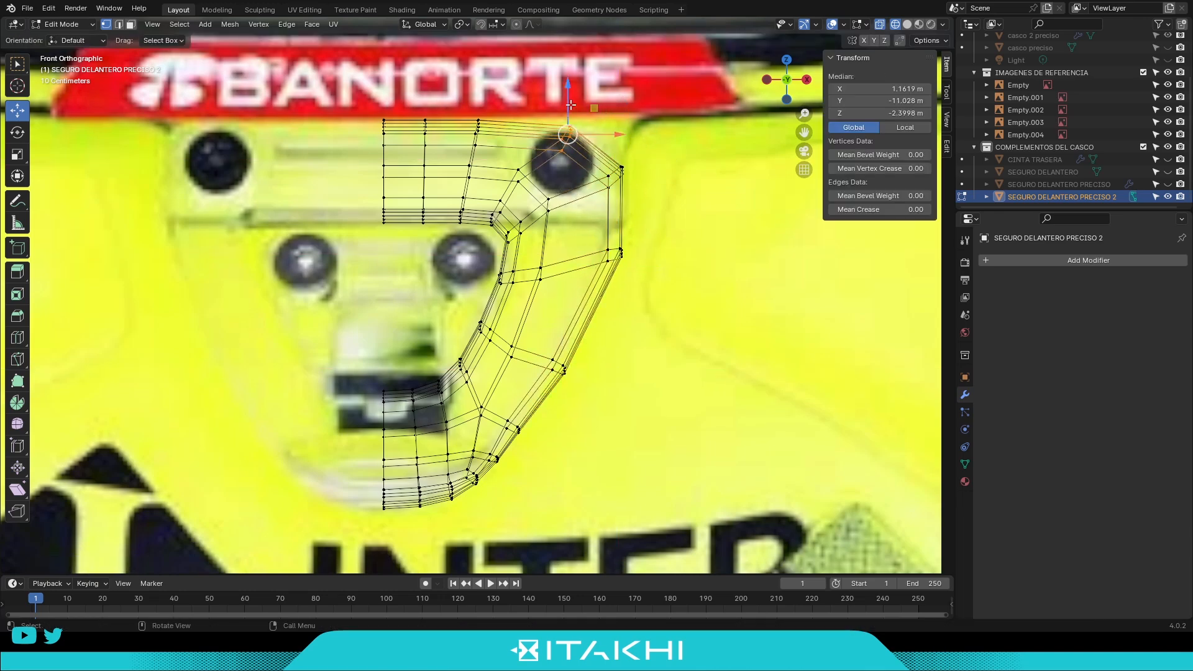
left_click(670, 231)
scroll(705, 219, "down", 2)
key("ctrl+s")
Adjust the vertices at the centreline end of the lock's lower section to even out its shape.
scroll(705, 218, "up", 4)
middle_click_drag(705, 218, 412, 397)
key("KP_1")
left_click(416, 481)
middle_click_drag(416, 481, 491, 461)
middle_click_drag(434, 431, 528, 428)
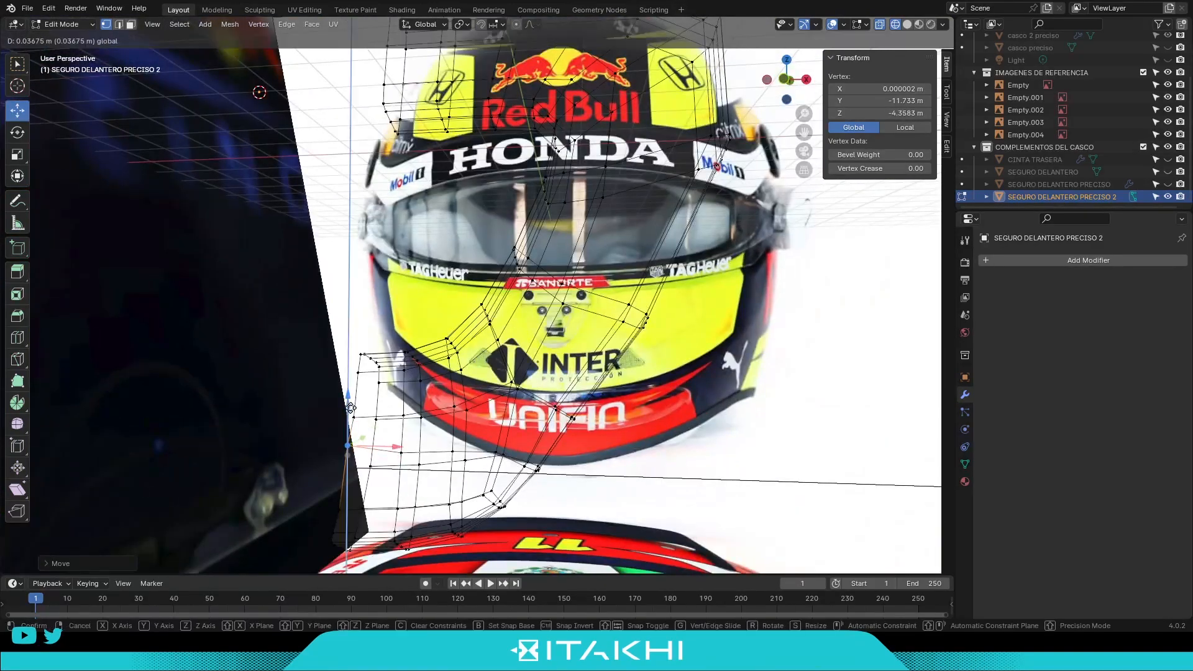
left_click_drag(388, 428, 373, 429)
middle_click_drag(372, 429, 323, 422)
left_click_drag(501, 422, 501, 407)
Shift the faces of the lock's lower outer bend and preview the shape with a level 3 subdivision.
left_click(424, 423)
middle_click_drag(424, 423, 447, 400)
left_click_drag(433, 401, 461, 407)
middle_click_drag(462, 407, 553, 410)
left_click(516, 439)
left_click_drag(545, 407, 545, 426)
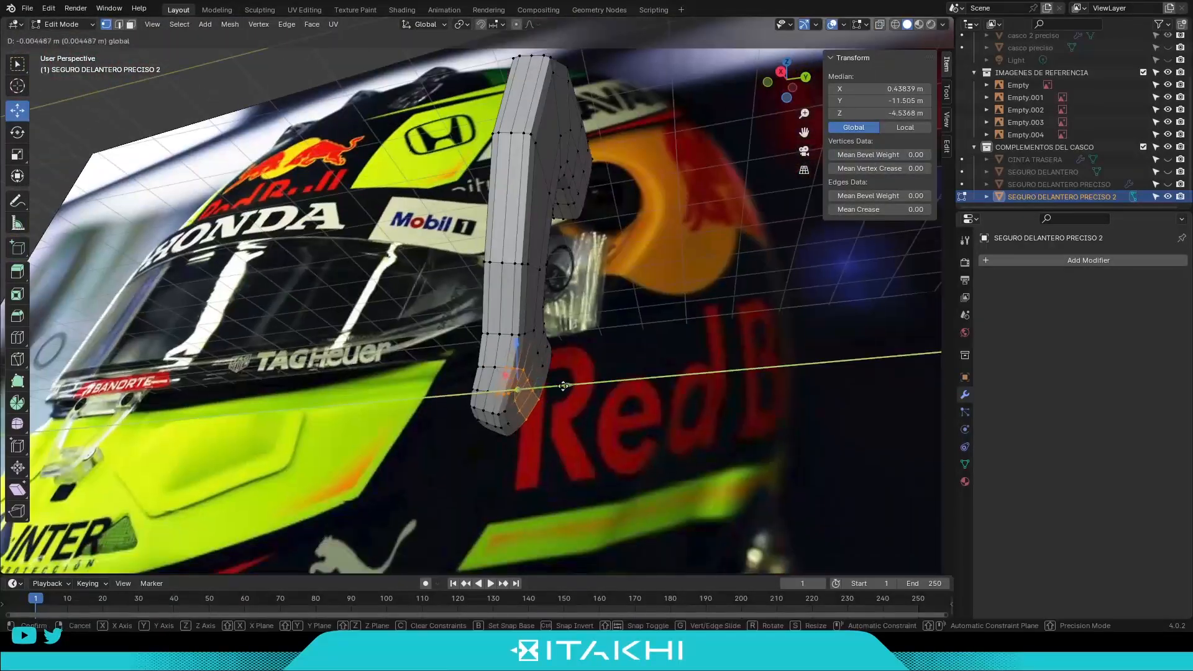
middle_click_drag(521, 410, 559, 410)
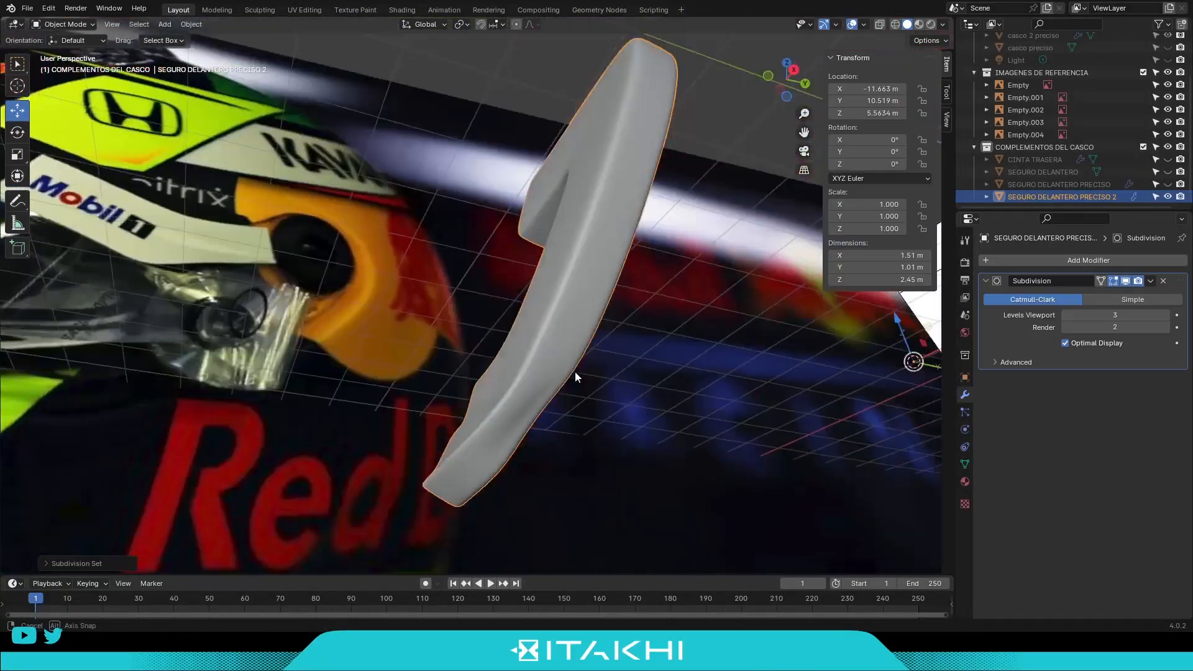
middle_click_drag(575, 371, 624, 404)
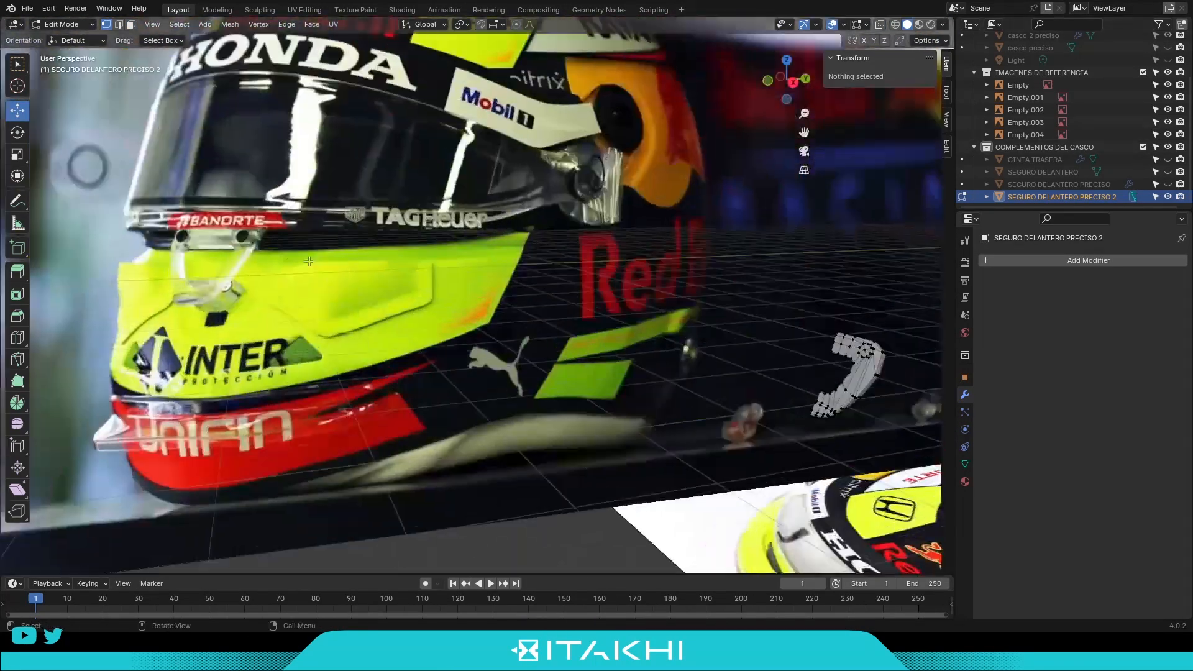
Hide the Empty.004 reference image and knife-cut an edge across the lock's front below the round screw disc.
middle_click_drag(308, 261, 640, 284)
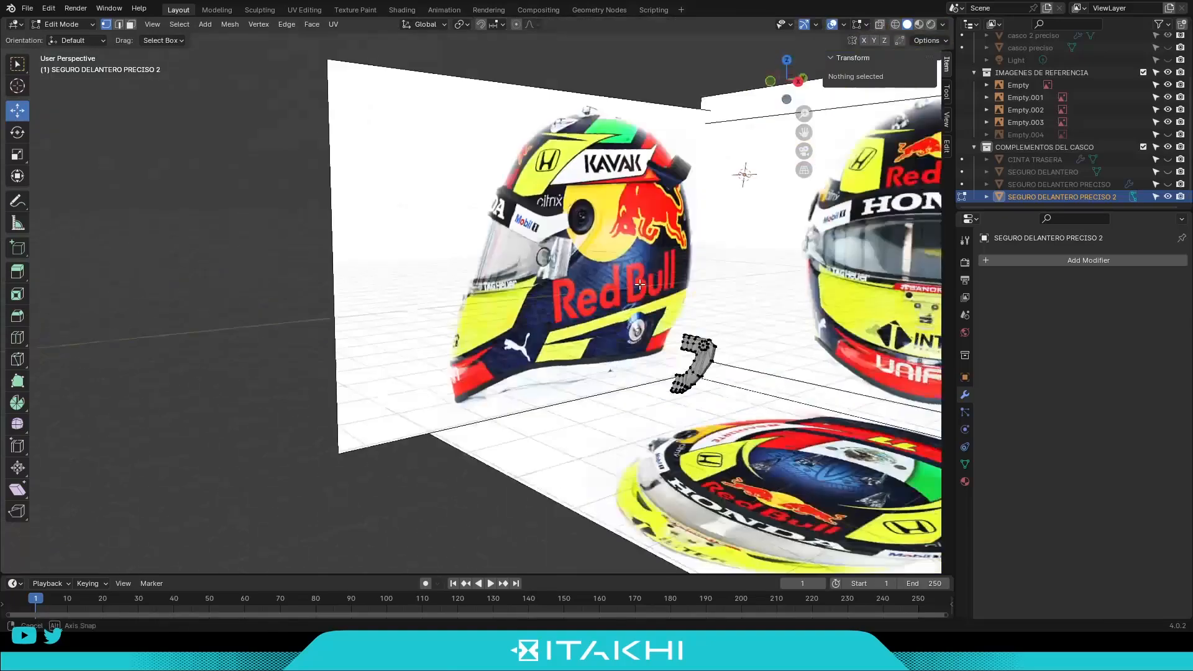
middle_click_drag(810, 330, 888, 316)
key("KP_1")
scroll(61, 133, "up", 8)
middle_click_drag(323, 547, 44, 367, "shift")
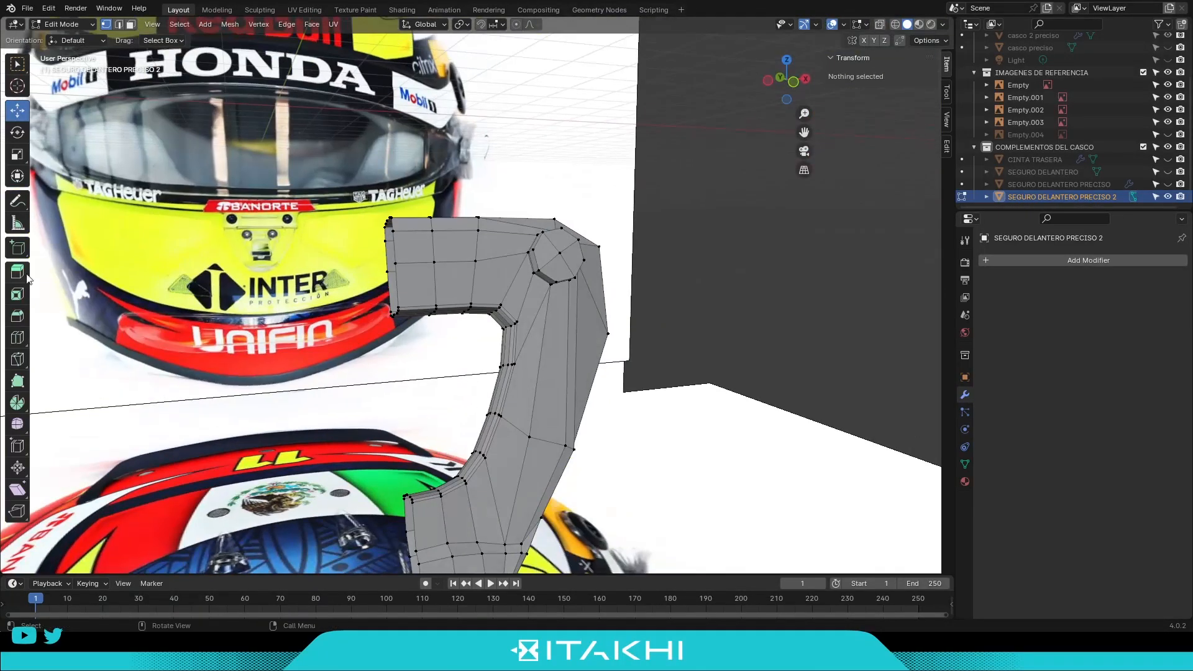
left_click(466, 359)
mouse_move(527, 316)
middle_mouse_down()
mouse_move(466, 360)
mouse_move(572, 312)
mouse_move(360, 319)
mouse_move(672, 442)
mouse_move(641, 356)
middle_mouse_up()
left_click(572, 311)
key("Return")
key("Return")
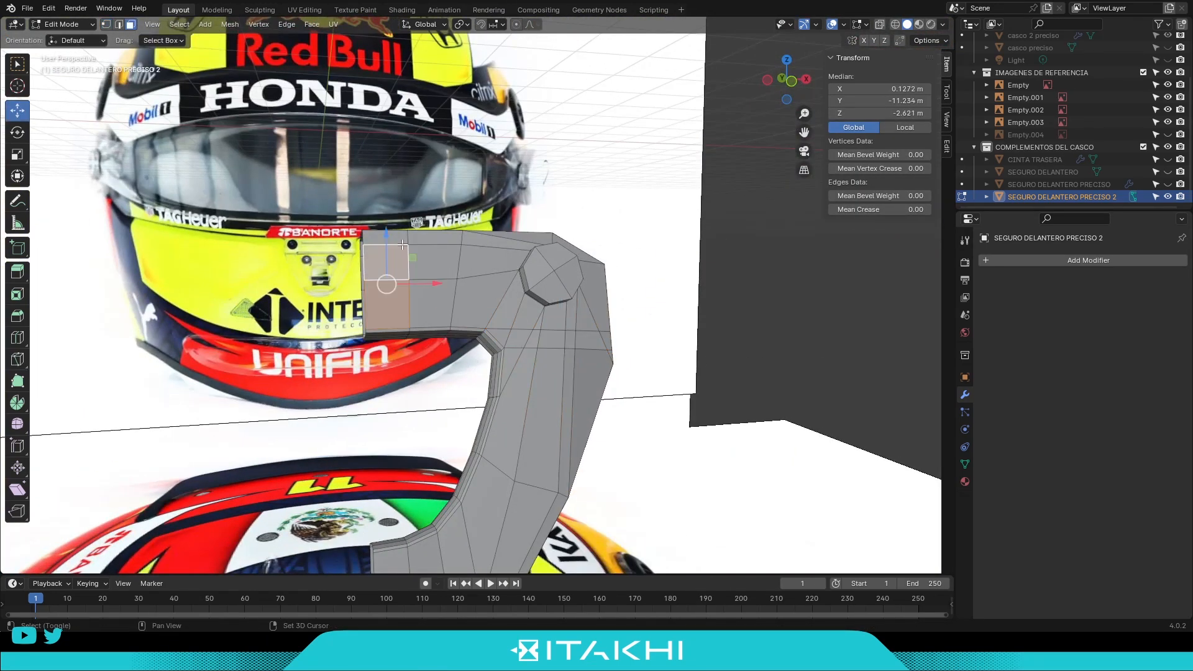
Extrude the lock's upper front faces around the screw disc into a raised band and save the file.
left_click(435, 304, "shift")
left_click(536, 317, "shift")
scroll(536, 317, "up", 4)
left_click(631, 245, "shift")
middle_click_drag(631, 245, 546, 442)
left_click(261, 357, "shift")
key("e")
scroll(875, 274, "down", 5)
key("2")
scroll(547, 442, "up", 5)
left_click(546, 442)
left_click(439, 488, "shift")
middle_click_drag(431, 461, 364, 431)
key("ctrl+s")
Try a level 2 subdivision on the lock with its raised upper band.
key("Tab")
key("ctrl+2")
key("ctrl+z")
Delete the surplus loop of faces left by the raised band's extrusion and save the file.
key("Tab")
key("3")
left_click(364, 431, "alt")
key("x")
left_click(453, 455)
middle_click_drag(452, 455, 506, 399)
key("ctrl+s")
Dissolve surplus edges on the raised band below and beside the screw disc.
key("2")
left_click(505, 402)
key("ctrl+x")
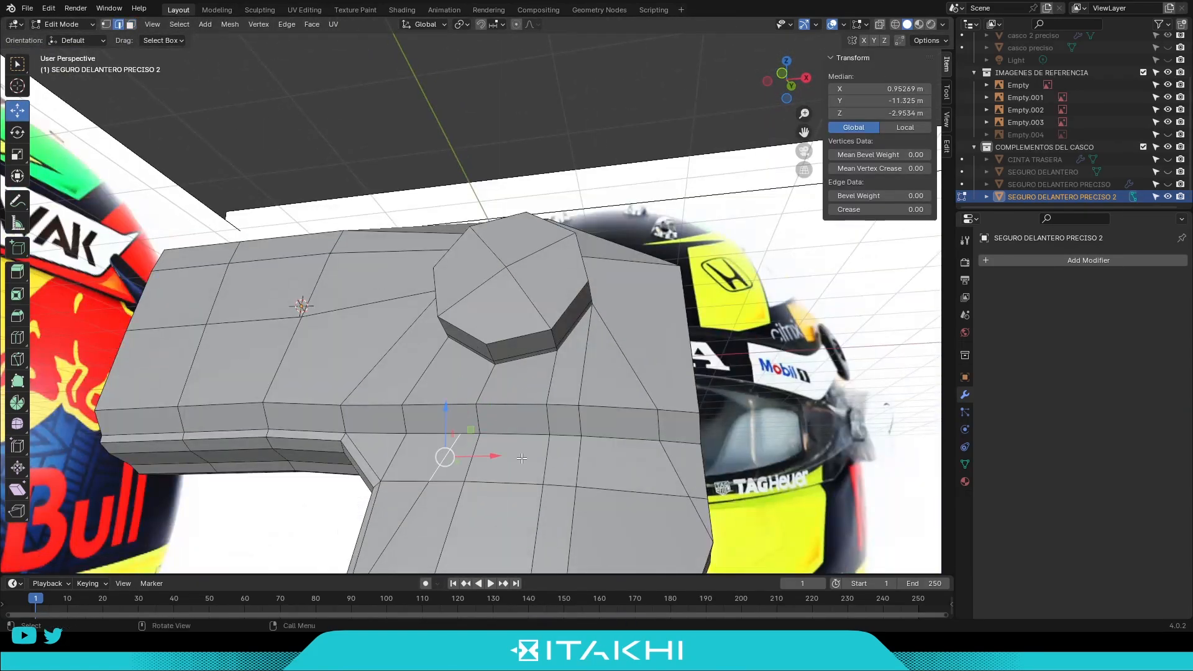
middle_click_drag(522, 458, 26, 374)
left_click(18, 359)
middle_click_drag(597, 422, 528, 373)
key("ctrl+z")
key("ctrl+s")
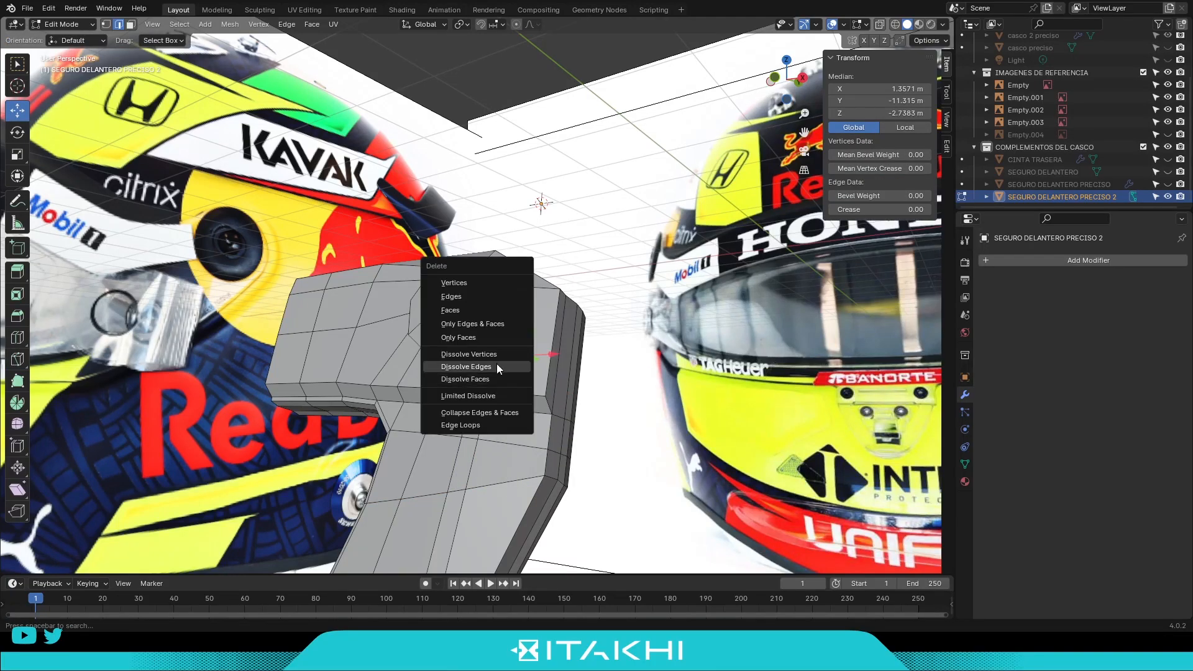
left_click(496, 369)
Knife-cut a new edge line along the raised band's lower border up to the inner corner and save the file.
left_click(17, 359)
key("ctrl+z")
left_click(17, 359)
left_click(369, 433)
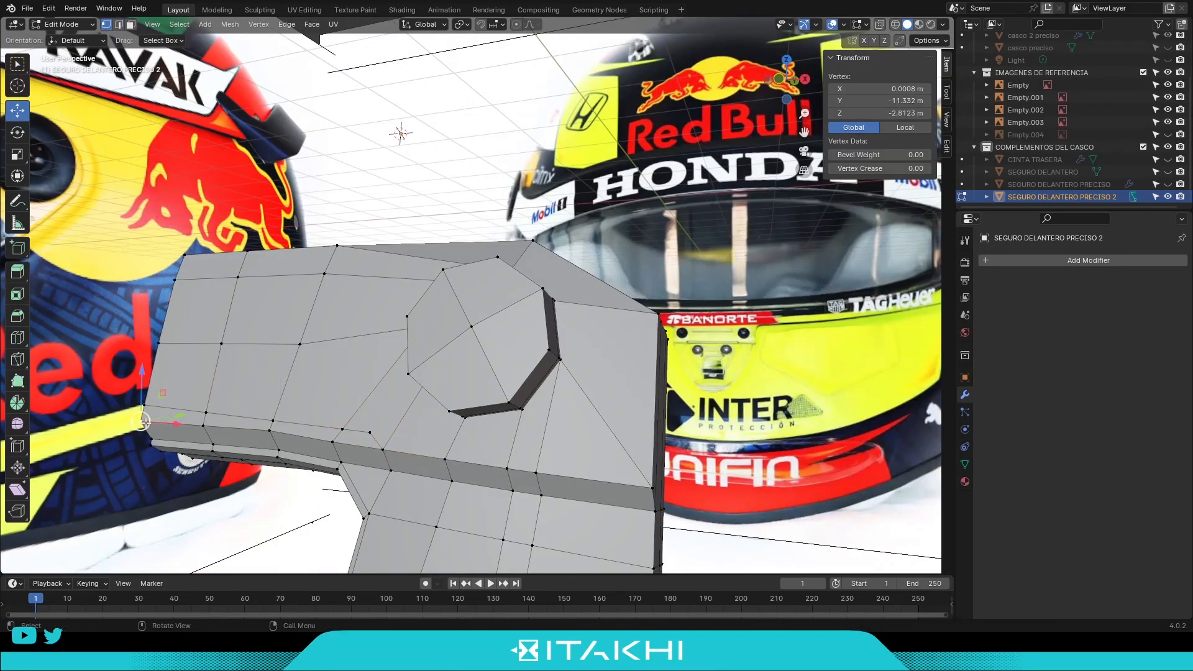
left_click(332, 442, "ctrl")
middle_click_drag(348, 439, 452, 381)
left_click(383, 400)
key("ctrl+s")
Dissolve the unneeded edges between the screw disc and the raised band's inner corner, then save the file.
scroll(422, 348, "up", 3)
key("alt+a")
left_click(118, 24)
left_click(444, 425)
key("ctrl+x")
middle_click_drag(124, 218, 235, 165)
left_click(323, 372)
middle_click_drag(234, 323, 339, 410)
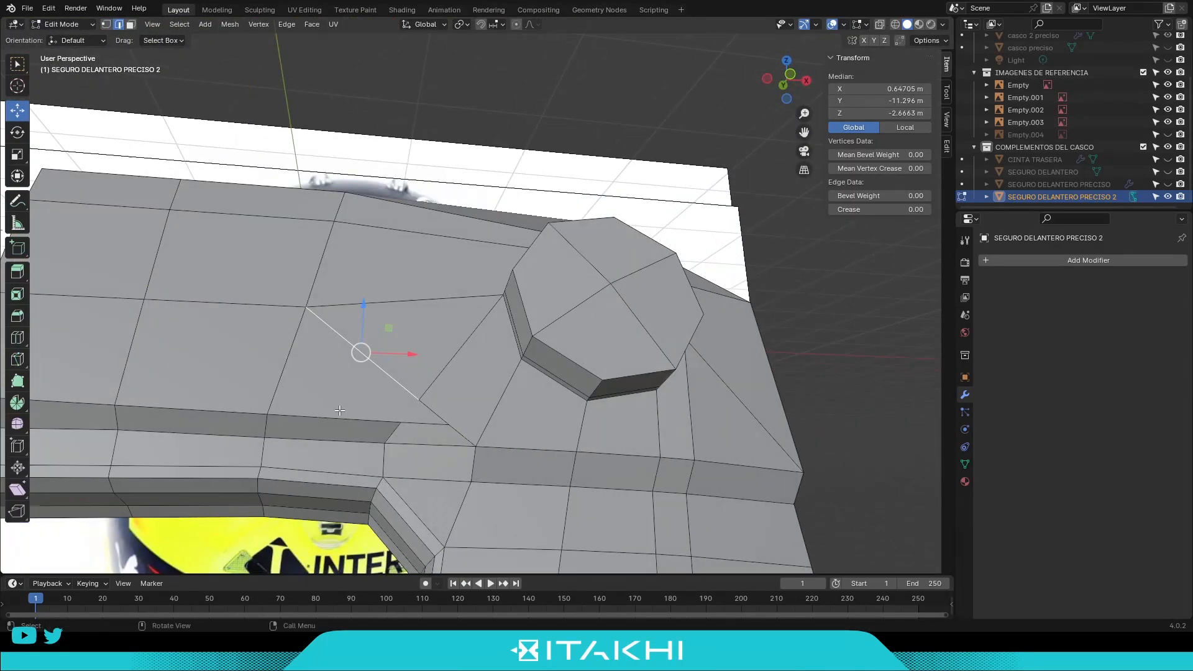
middle_click_drag(482, 433, 435, 434)
key("ctrl+s")
Merge the two neighbouring vertices at the inner corner of the raised band's lower border.
middle_click_drag(435, 435, 480, 401)
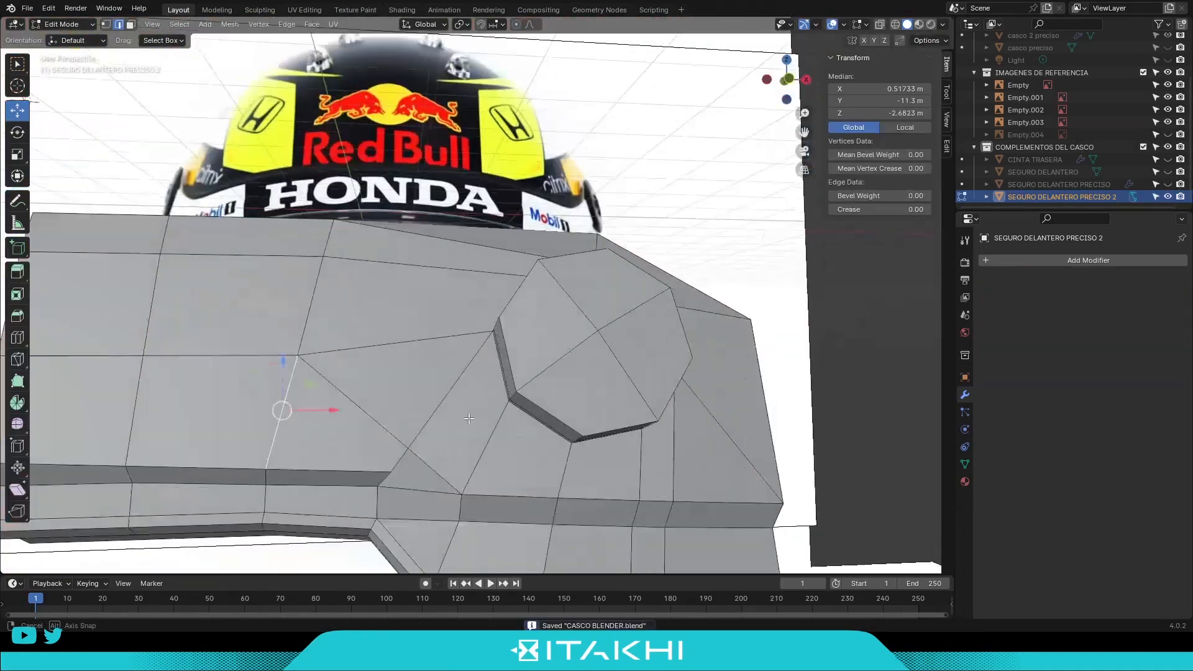
key("1")
left_click(426, 403)
left_click(414, 424, "shift")
right_click(417, 423)
left_click(472, 548)
left_click(496, 452)
Clean up the border beside the inner corner and move its vertex about 0.04 m along X towards the lock's centreline.
middle_click_drag(497, 452, 493, 410)
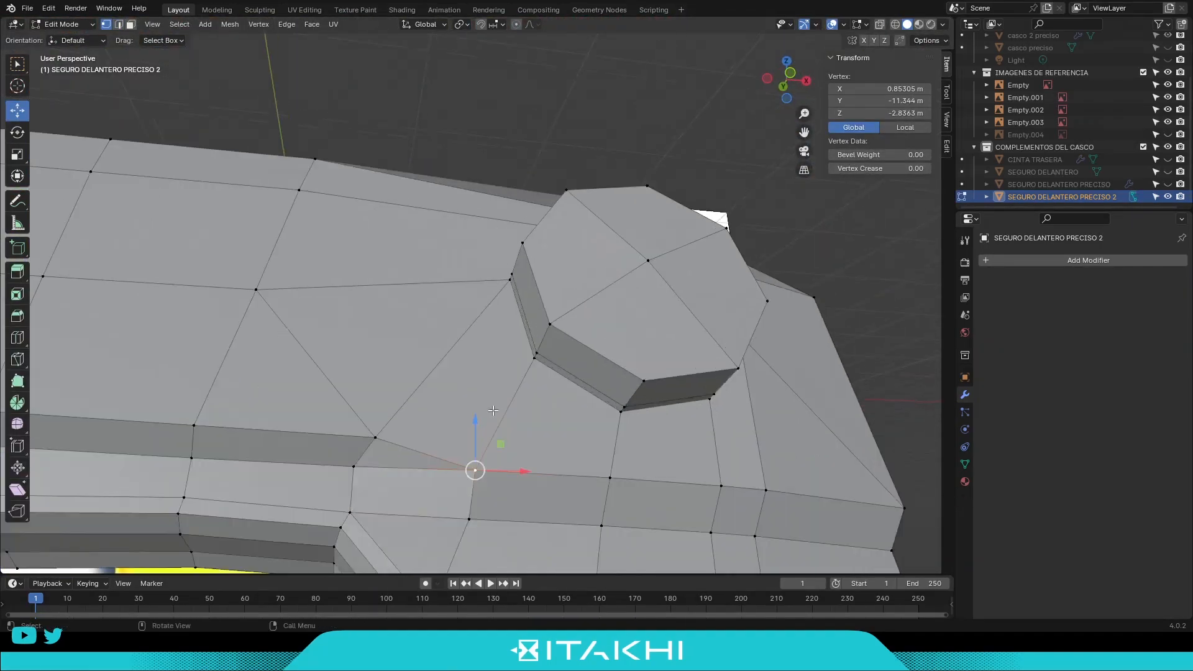
key("ctrl+x")
middle_click_drag(405, 450, 473, 455)
key("1")
left_click_drag(472, 455, 482, 458)
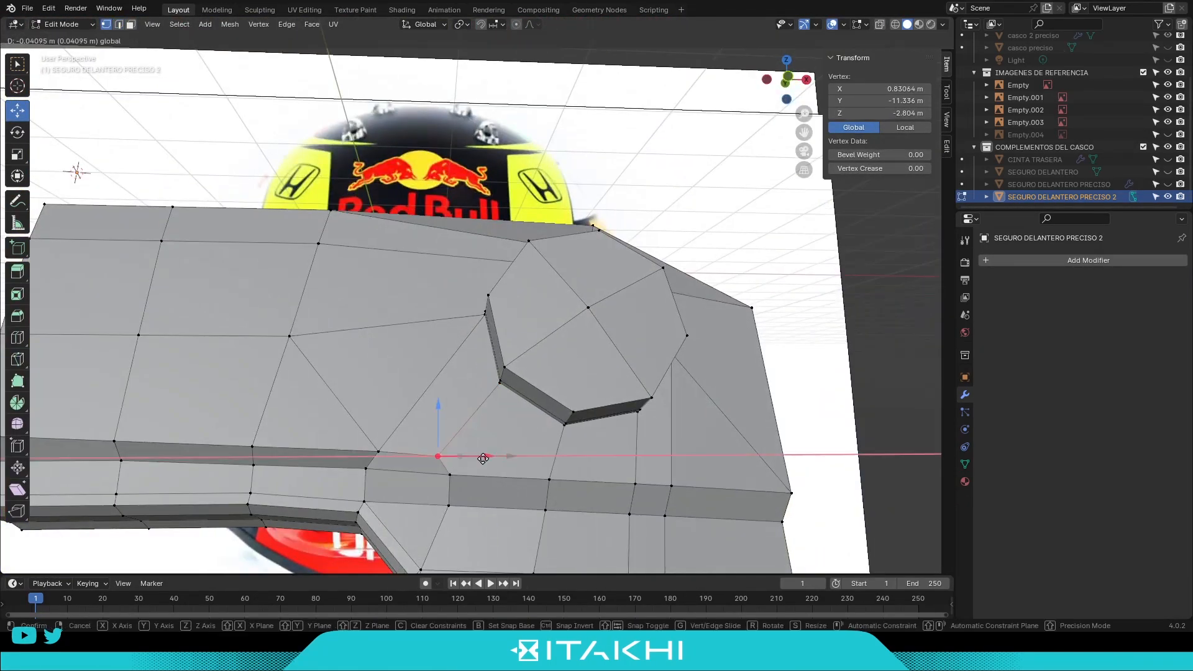
Try a level 3 subdivision on the lock and check the smoothed raised band.
key("Tab")
key("ctrl+3")
key("ctrl+s")
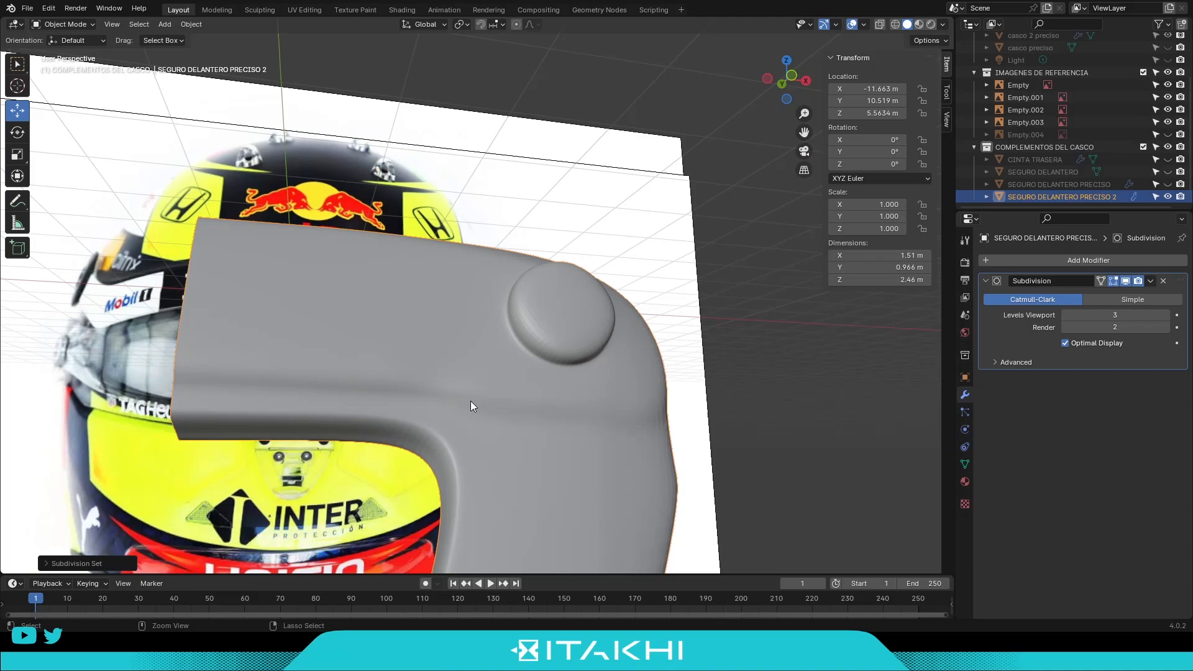
middle_click_drag(471, 400, 430, 377)
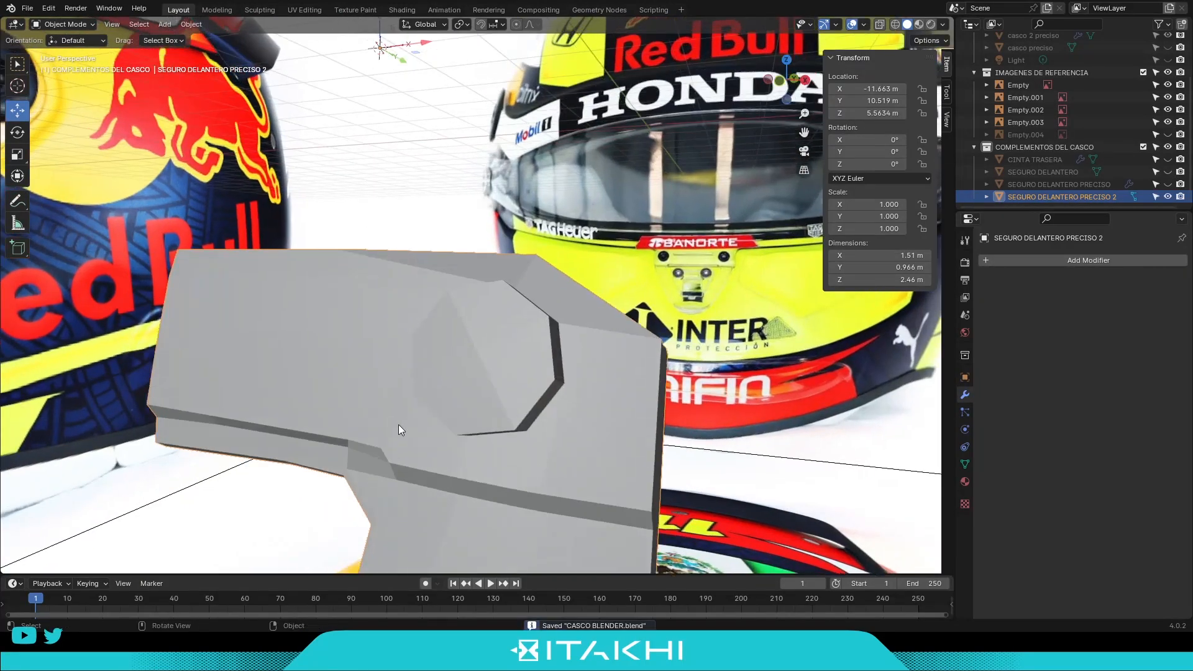
Inset the narrow step faces under the raised band by about 0.035 m and adjust the corner vertices.
key("Tab")
middle_click_drag(399, 429, 490, 398)
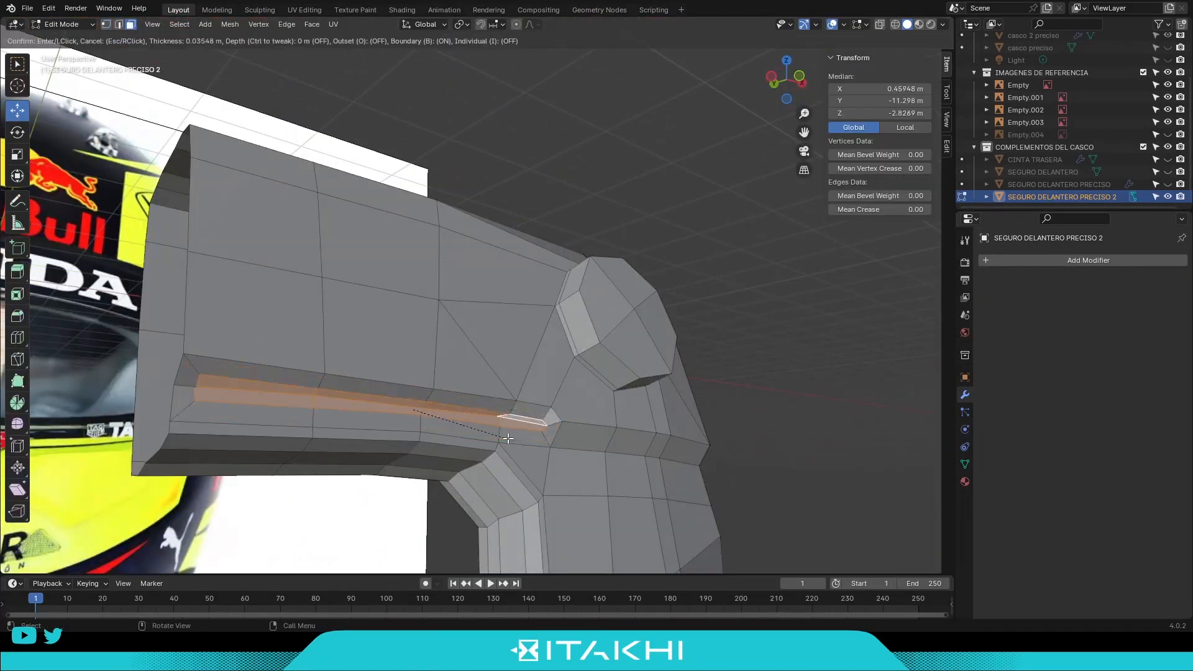
key("alt+a")
middle_click_drag(172, 406, 212, 415)
key("1")
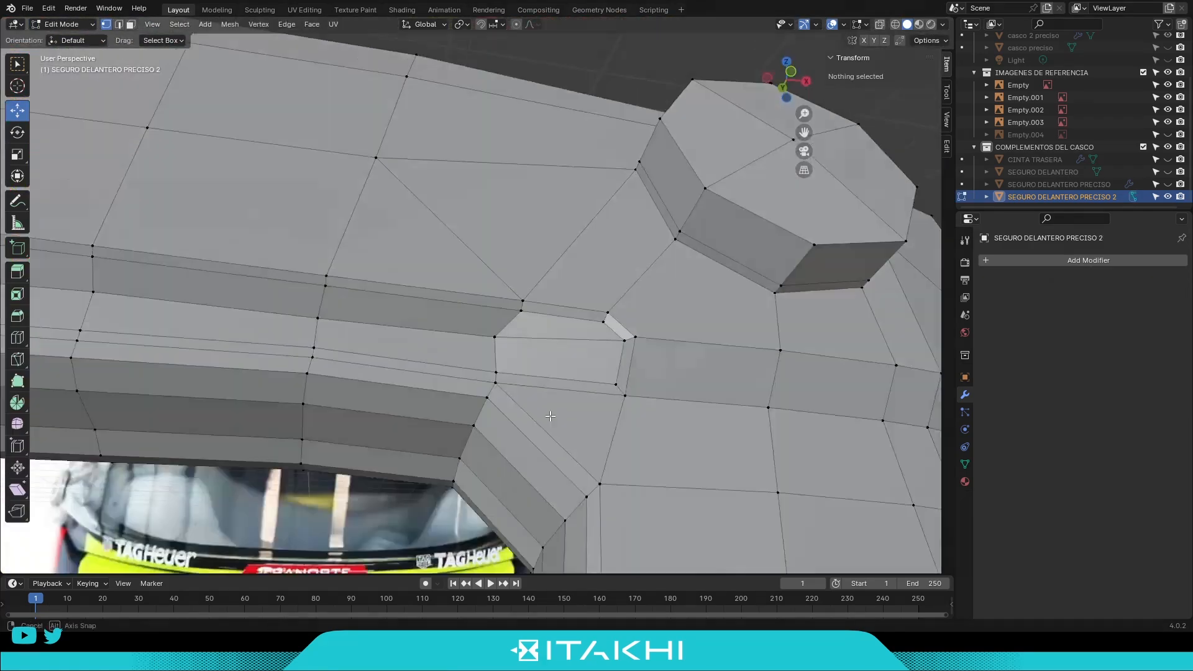
key("g")
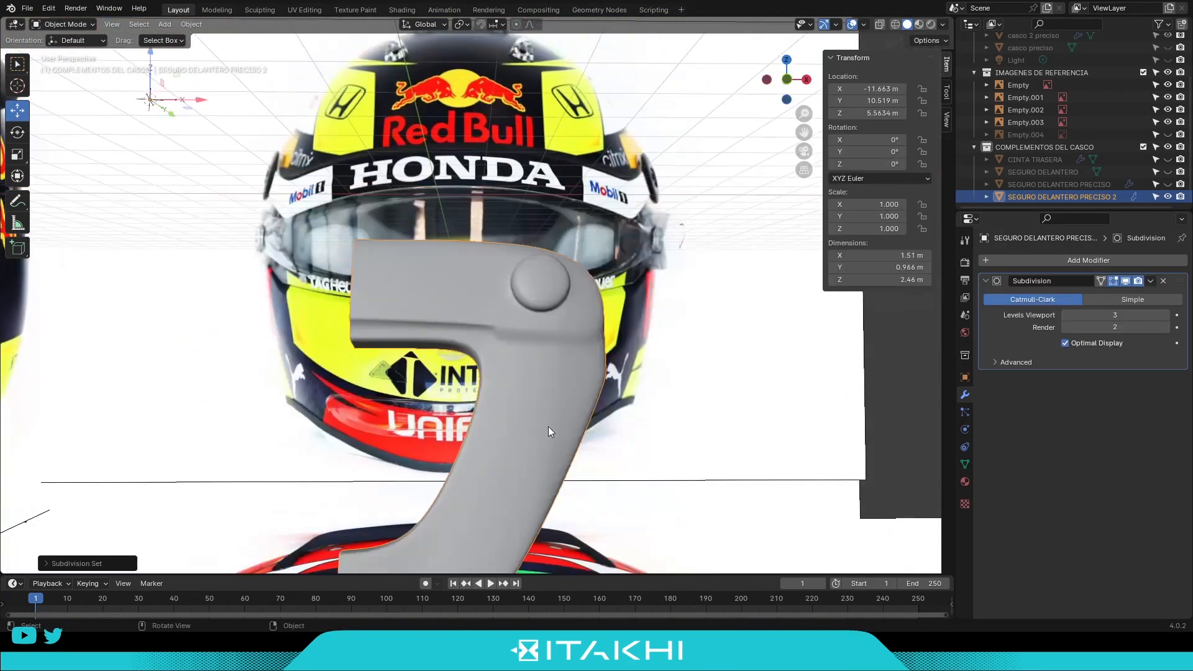
Inspect the upper bar and screw discs of the mirrored, level 3 subdivided lock.
middle_click_drag(548, 426, 480, 418)
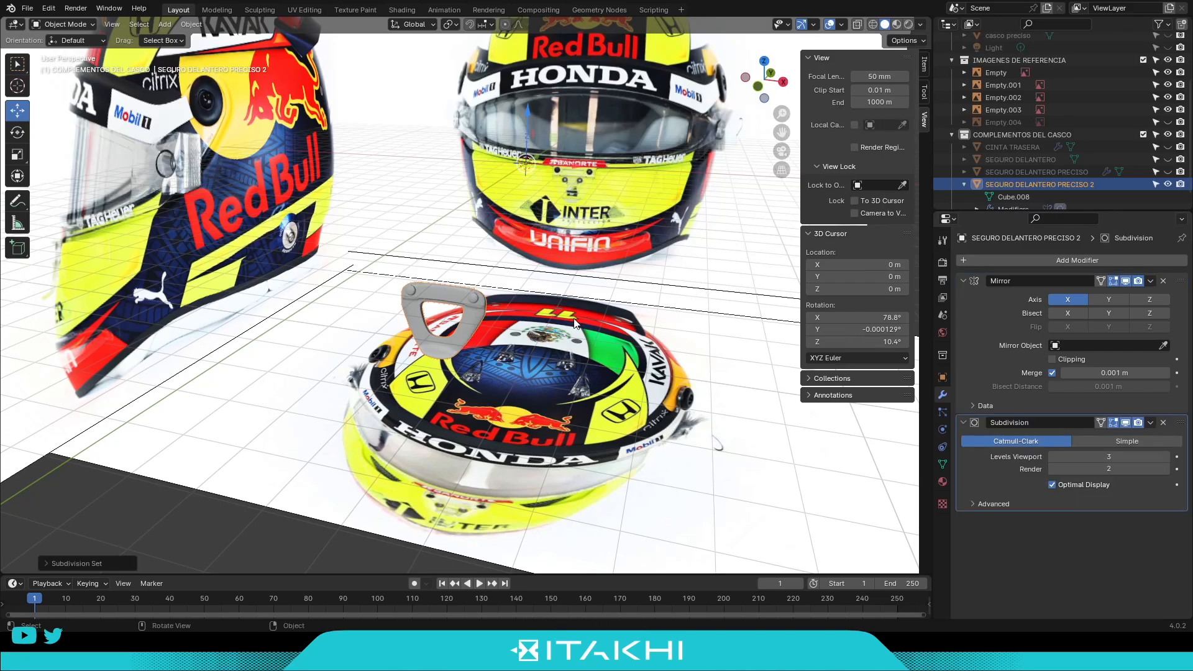
scroll(475, 319, "up", 4)
middle_click_drag(470, 321, 479, 278)
scroll(396, 314, "up", 3)
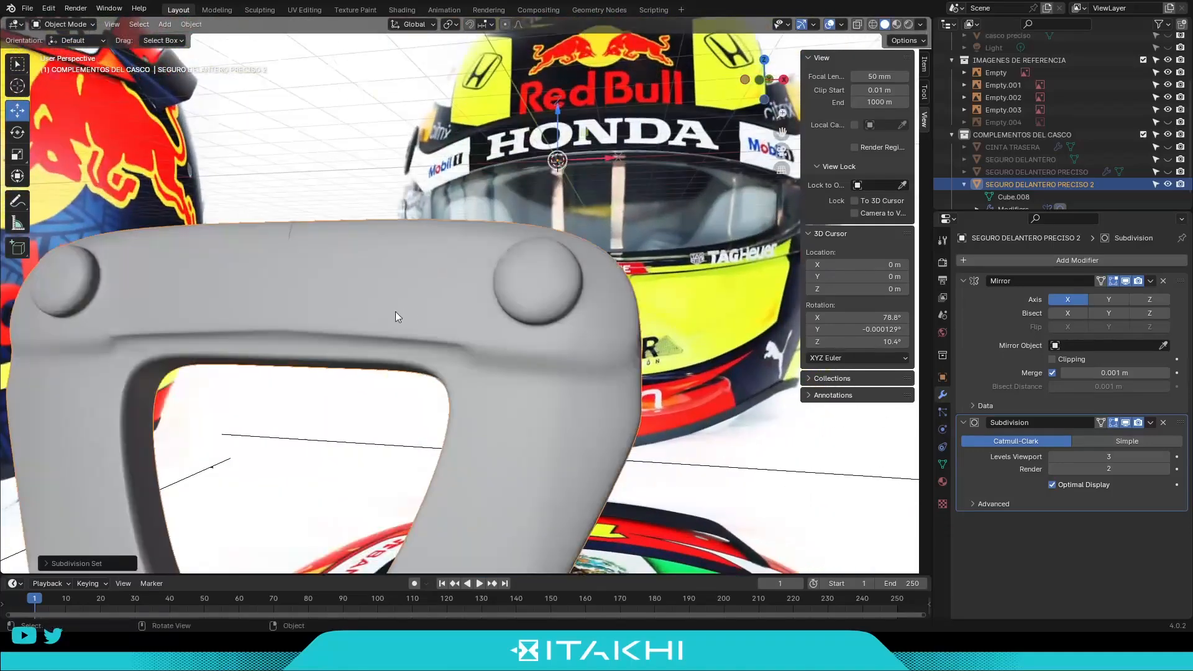
middle_click_drag(395, 311, 440, 301)
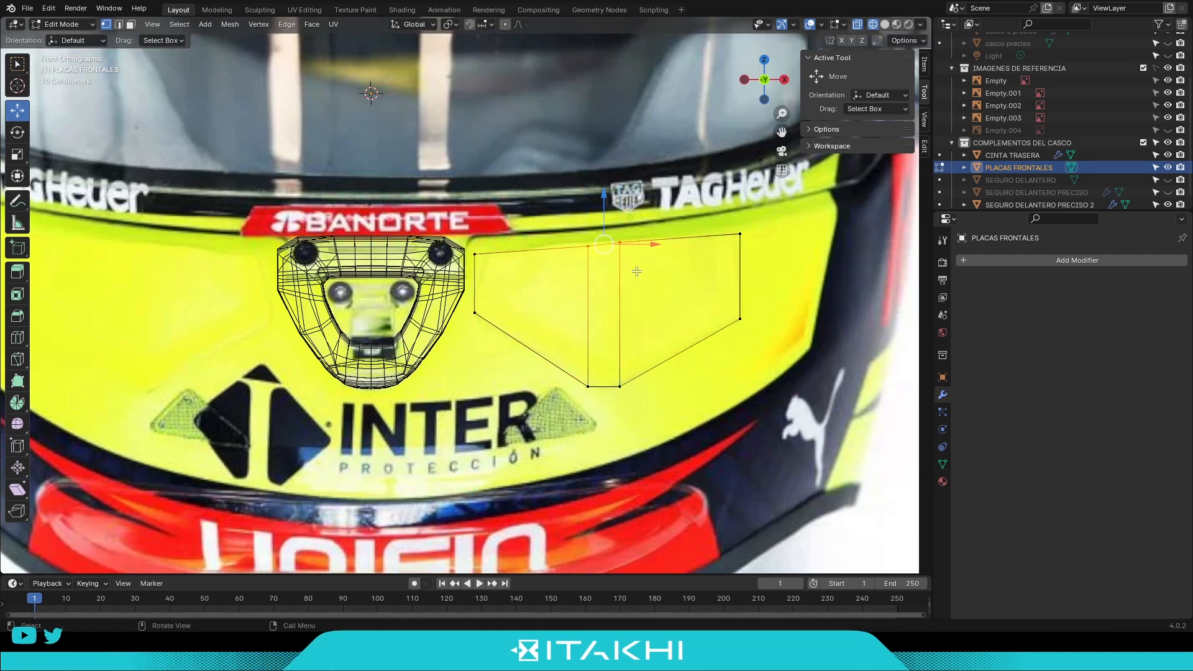
Save the file and move the whole PLACAS FRONTALES mesh forward to the helmet's front in side view.
key("ctrl+s")
scroll(714, 311, "down", 2)
key("KP_3")
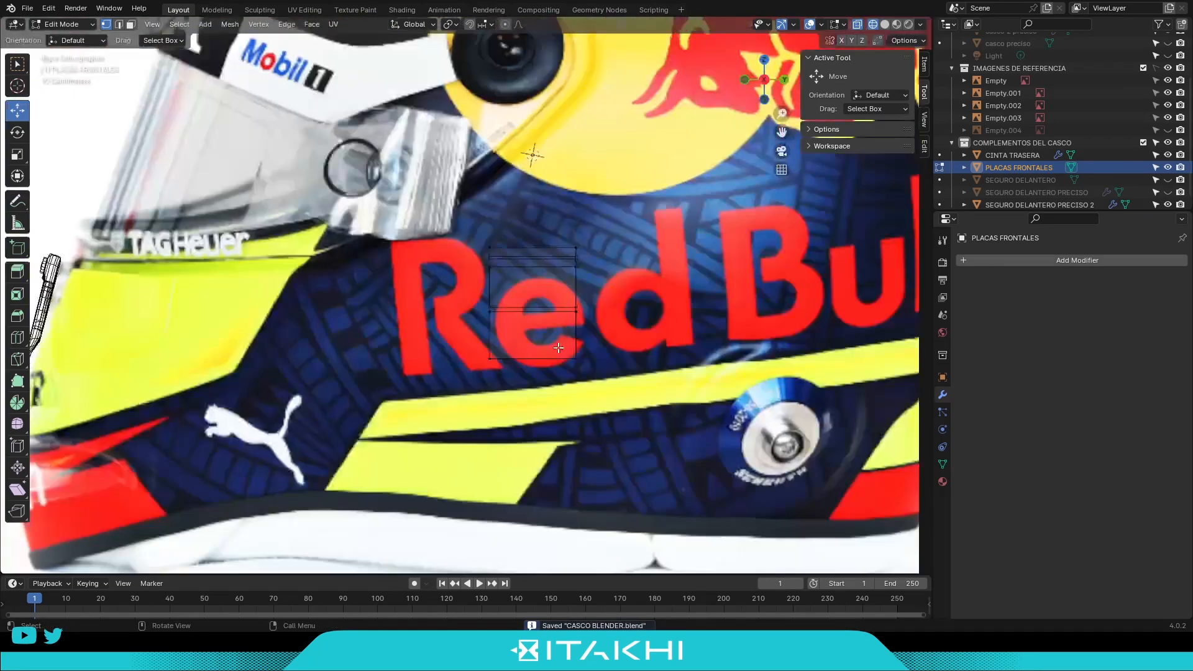
left_click_drag(553, 318, 544, 318)
key("a")
scroll(544, 318, "down", 2)
middle_click_drag(544, 318, 712, 294, "shift")
left_click_drag(699, 272, 451, 317)
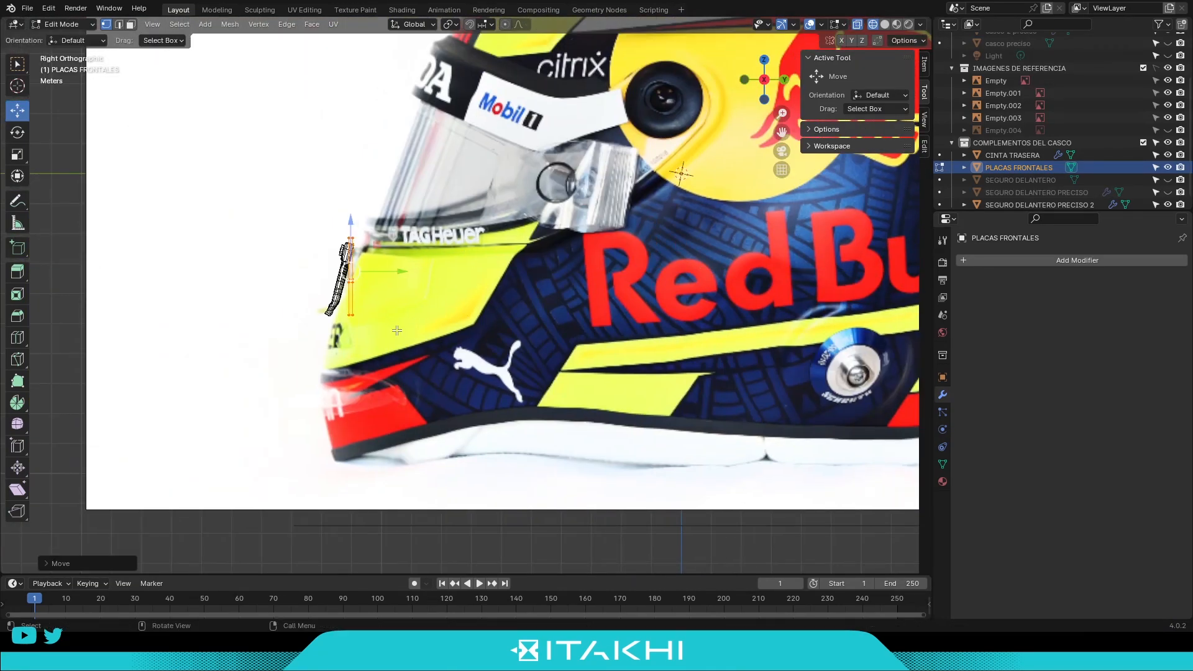
Inset the front faces of PLACAS FRONTALES by about 0.096 m.
right_click(545, 352)
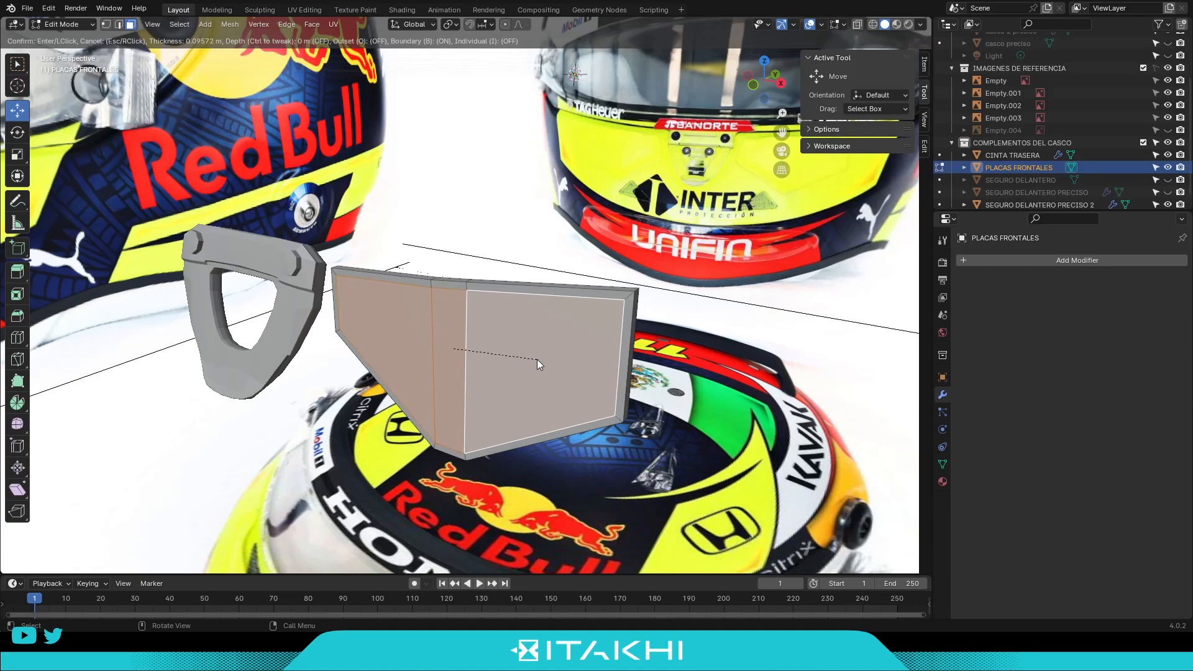
left_click(537, 360)
middle_click_drag(536, 359, 433, 349)
left_click_drag(433, 349, 422, 352)
middle_click_drag(422, 353, 184, 216)
Inset the rear faces of the front plate to form a narrow rim.
right_click(303, 263)
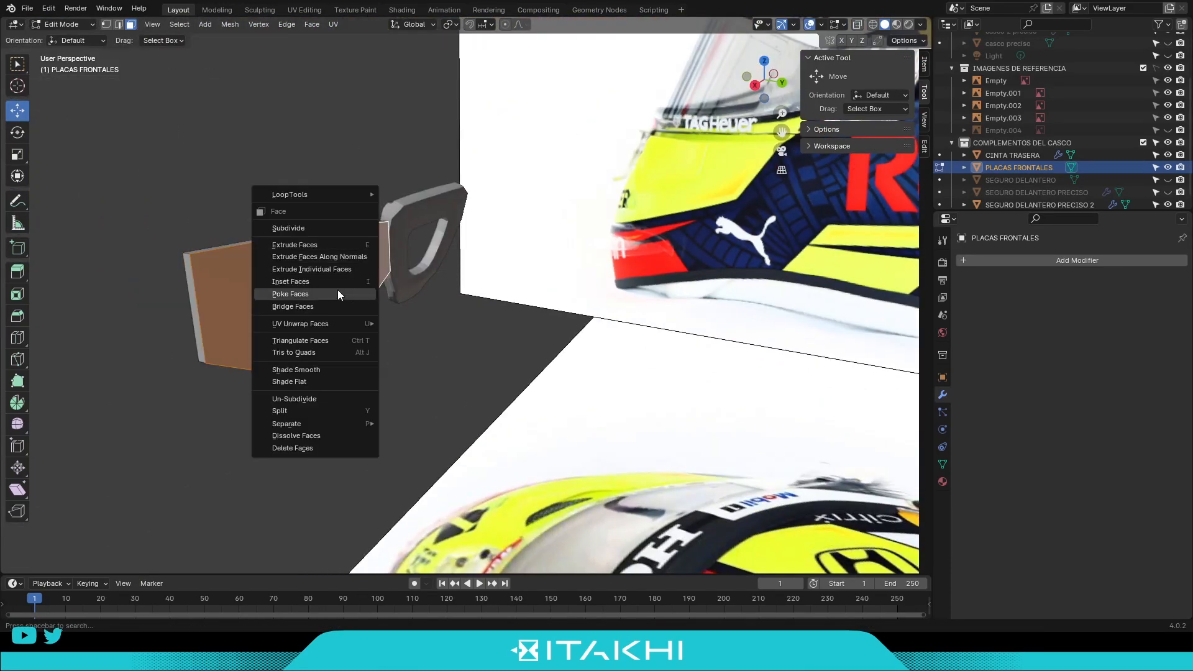
left_click(311, 277)
left_click(344, 299)
middle_click_drag(344, 299, 371, 311)
left_click_drag(360, 314, 360, 314)
middle_click_drag(360, 314, 501, 315)
Save the file and try a level 2 subdivision on the front plate.
key("Tab")
key("ctrl+s")
key("ctrl+2")
key("ctrl+z")
key("Tab")
key("ctrl+s")
Add a loop cut near the plate's rim and test the smoothing with a level 3 subdivision.
middle_click_drag(383, 236, 540, 249)
key("ctrl+r")
key("ctrl+3")
key("ctrl+z")
key("KP_1")
key("ctrl+3")
key("ctrl+s")
key("ctrl+z")
key("Tab")
scroll(540, 248, "up", 4)
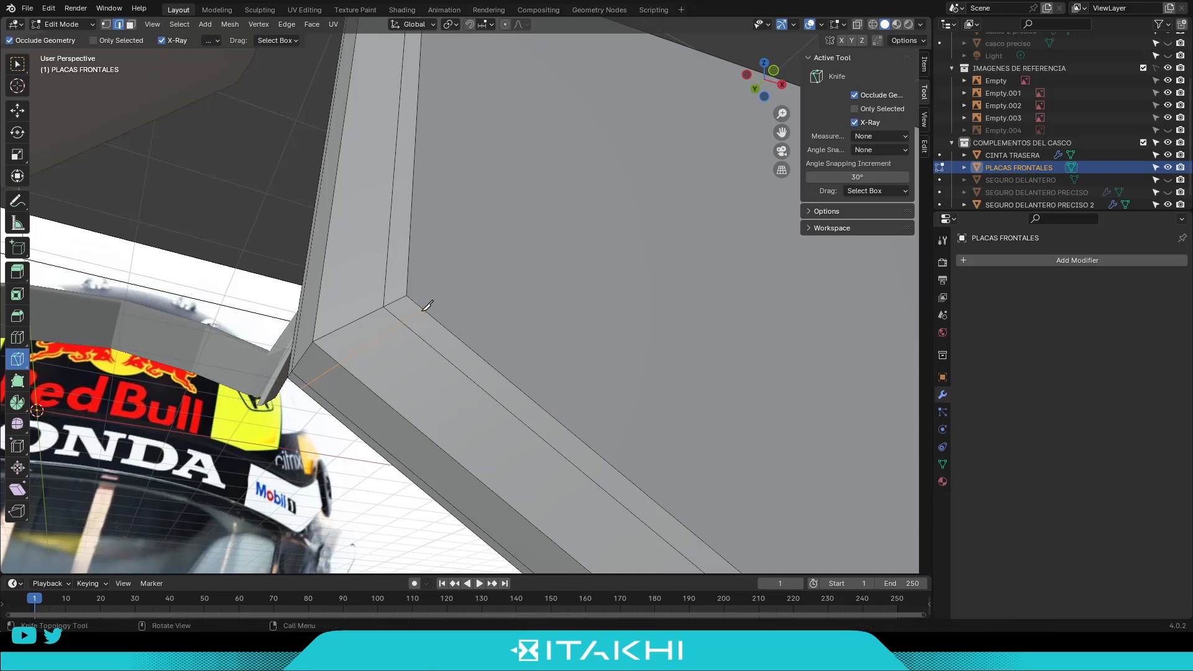
Cut connecting edges across the plate's rim corners with the Knife tool.
middle_click_drag(427, 306, 503, 308)
middle_click_drag(654, 244, 426, 369)
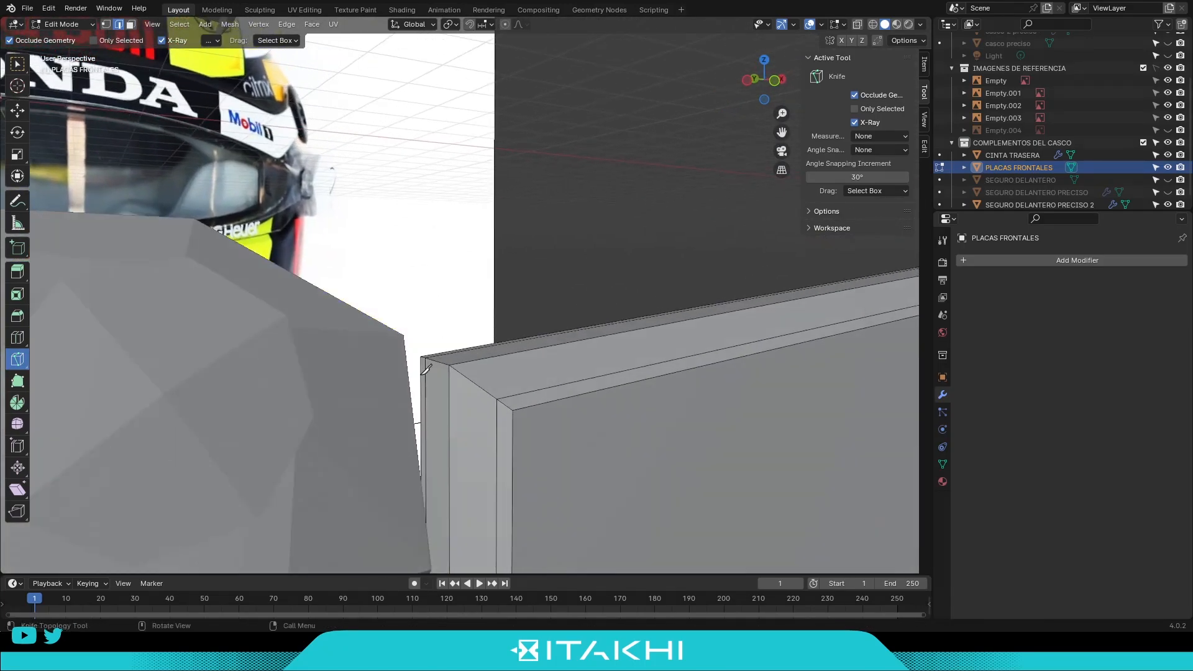
middle_click_drag(513, 430, 383, 467)
key("k")
scroll(585, 448, "down", 4)
middle_click_drag(585, 448, 445, 207)
scroll(411, 434, "up", 3)
left_click(474, 419)
key("Return")
middle_click_drag(627, 118, 702, 181)
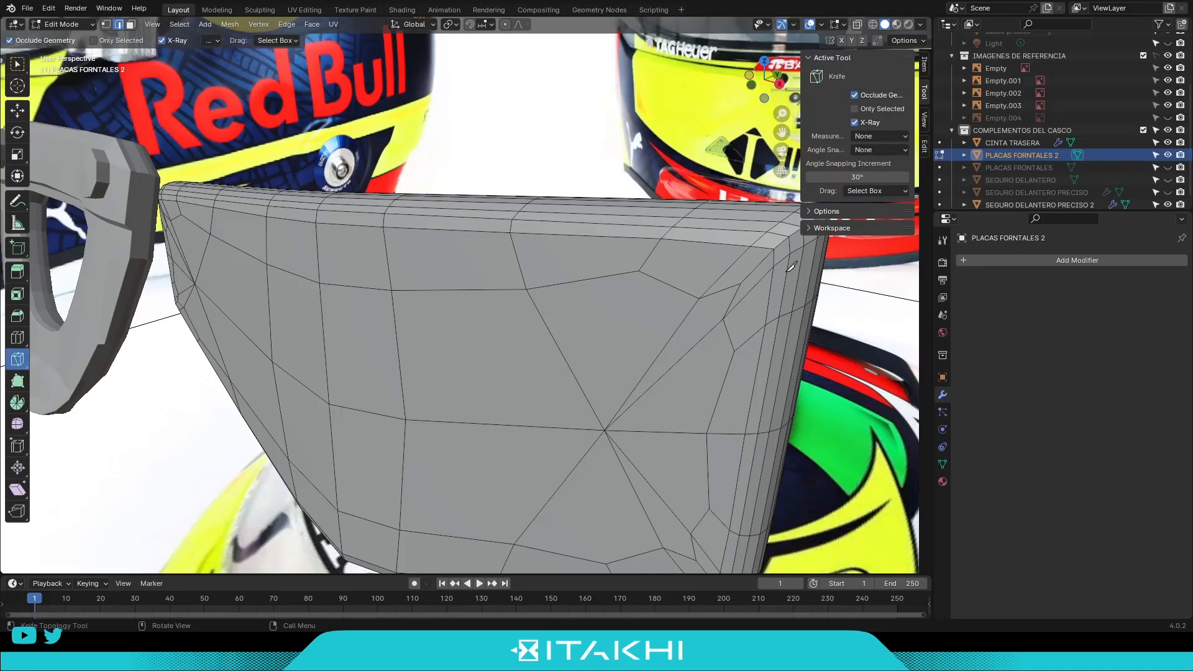
Cut new edges at the inner corners of the front face on PLACAS FORNTALES 2 with the Knife tool.
middle_click_drag(791, 267, 708, 162)
left_click(708, 163)
middle_click_drag(690, 418, 245, 307)
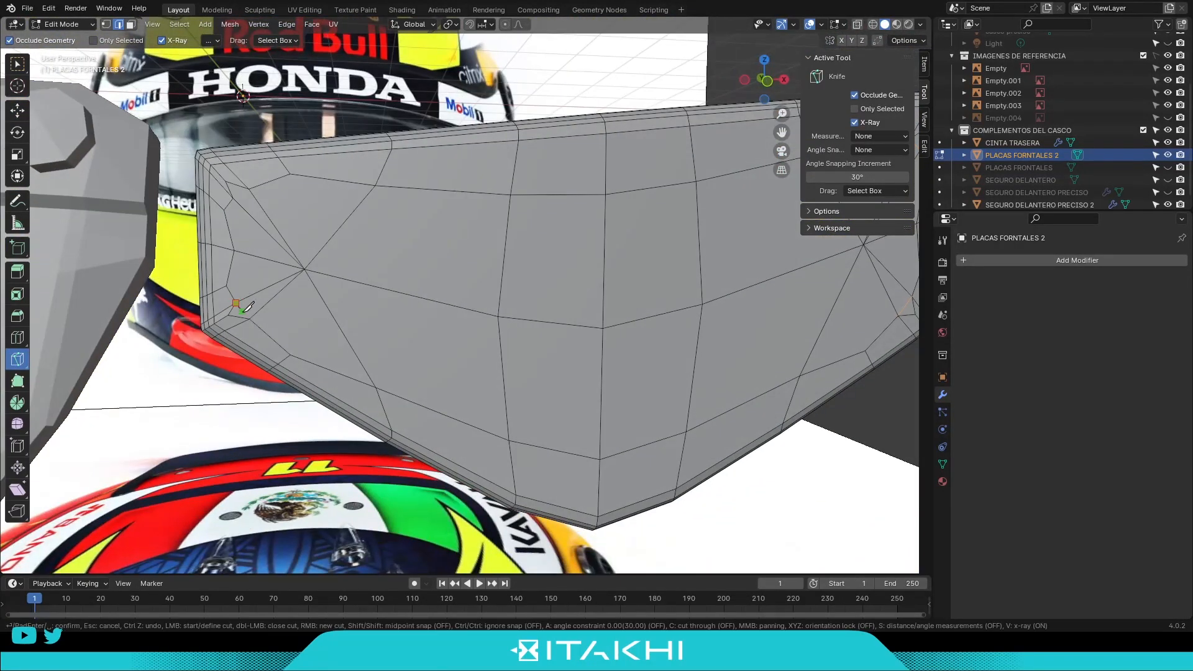
middle_click_drag(251, 190, 277, 216, "shift")
Dissolve the surplus edges around the inner corners of the plate's front face.
left_click(16, 111)
scroll(132, 393, "up", 3)
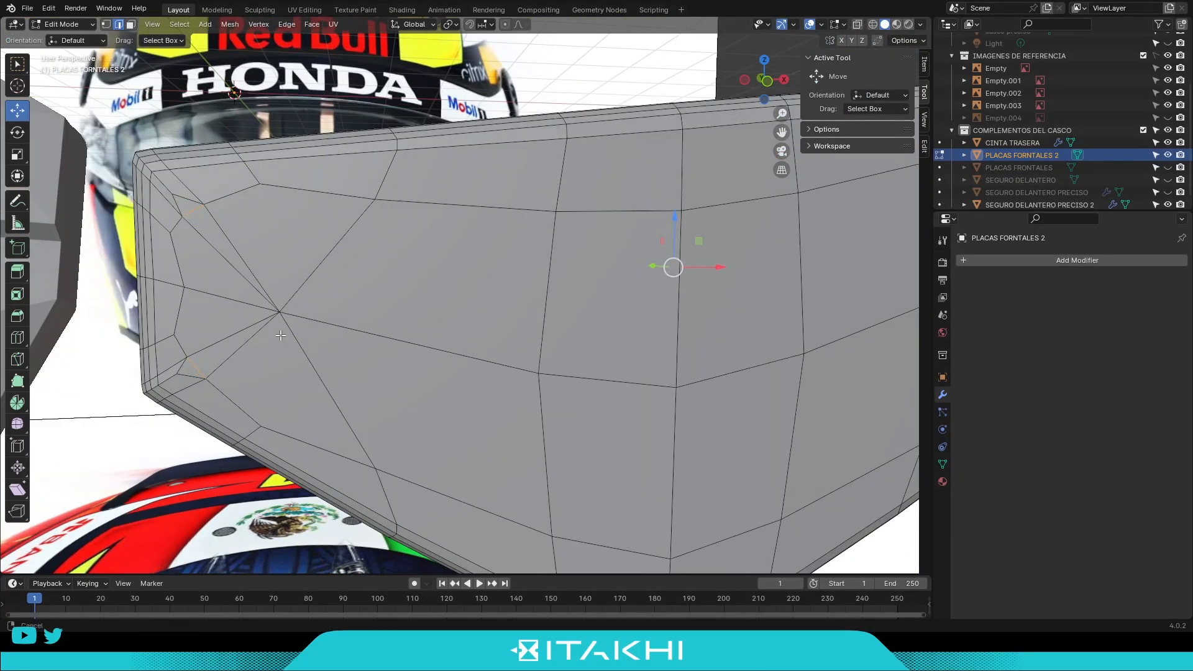
middle_click_drag(132, 393, 298, 340, "shift")
left_click(249, 401)
middle_click_drag(248, 401, 290, 493)
left_click(466, 466)
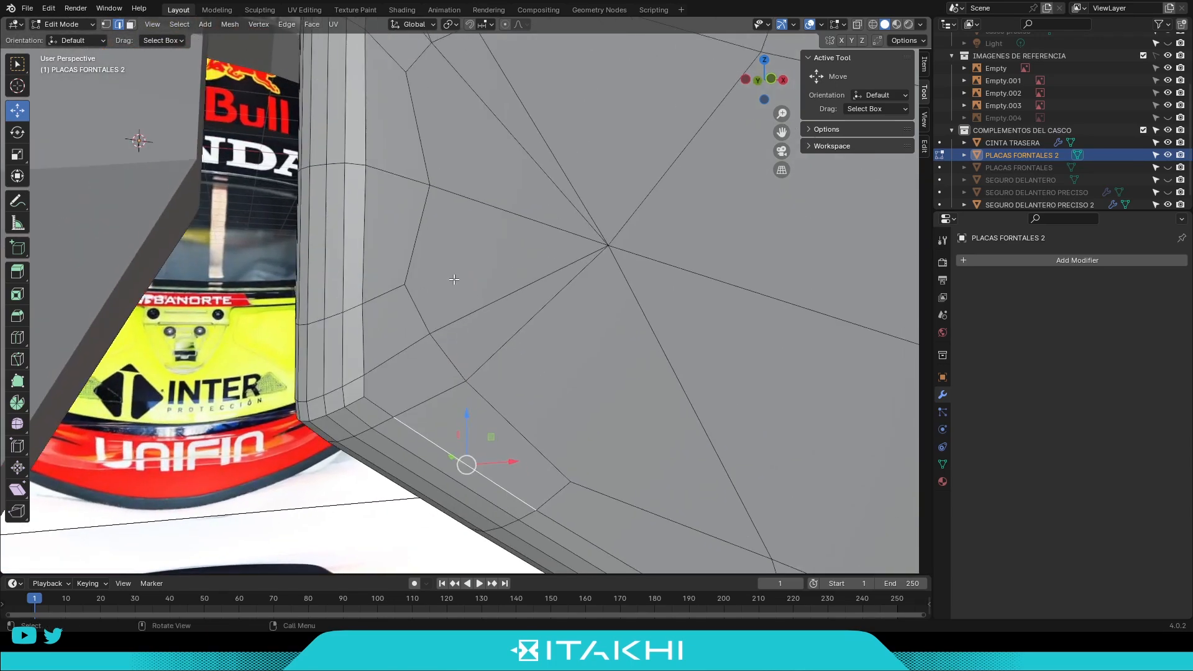
middle_click_drag(487, 50, 357, 216, "shift")
left_click(267, 162)
scroll(330, 300, "down", 4)
middle_click_drag(329, 300, 267, 292)
middle_click_drag(827, 310, 404, 258, "shift")
left_click(497, 373)
left_click(510, 359, "shift")
key("ctrl+x")
middle_click_drag(512, 86, 524, 193, "shift")
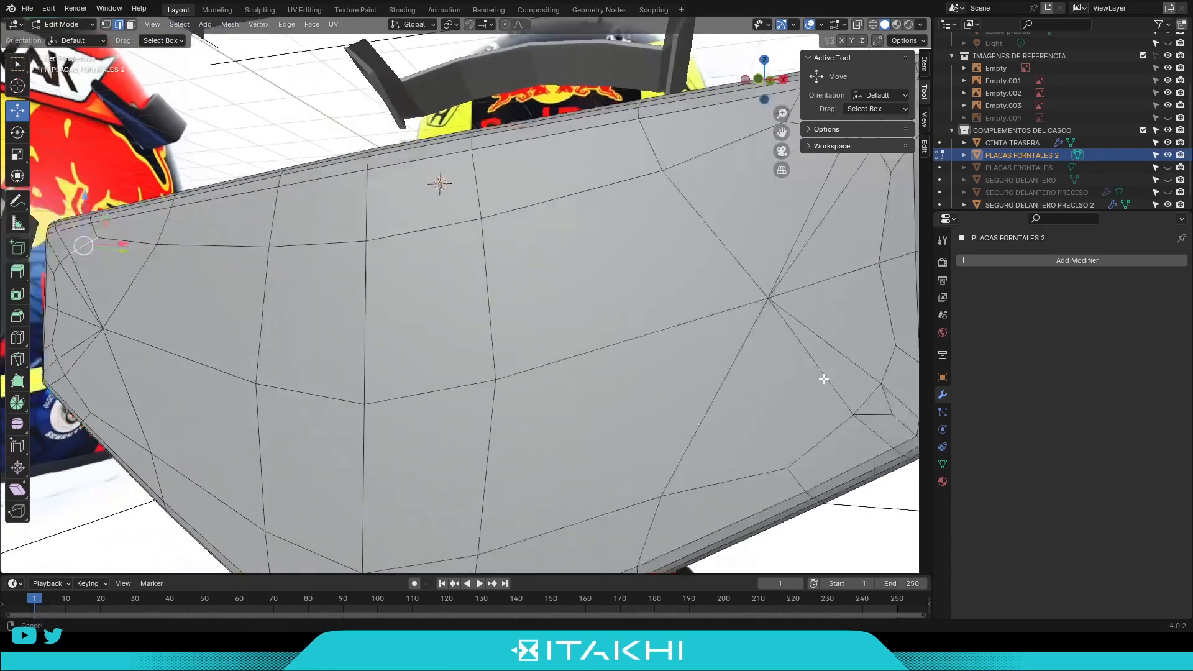
Dissolve the edges radiating from the star-shaped points near both ends of the front face.
key("x")
left_click(513, 182)
left_click(465, 284)
scroll(465, 283, "down", 1)
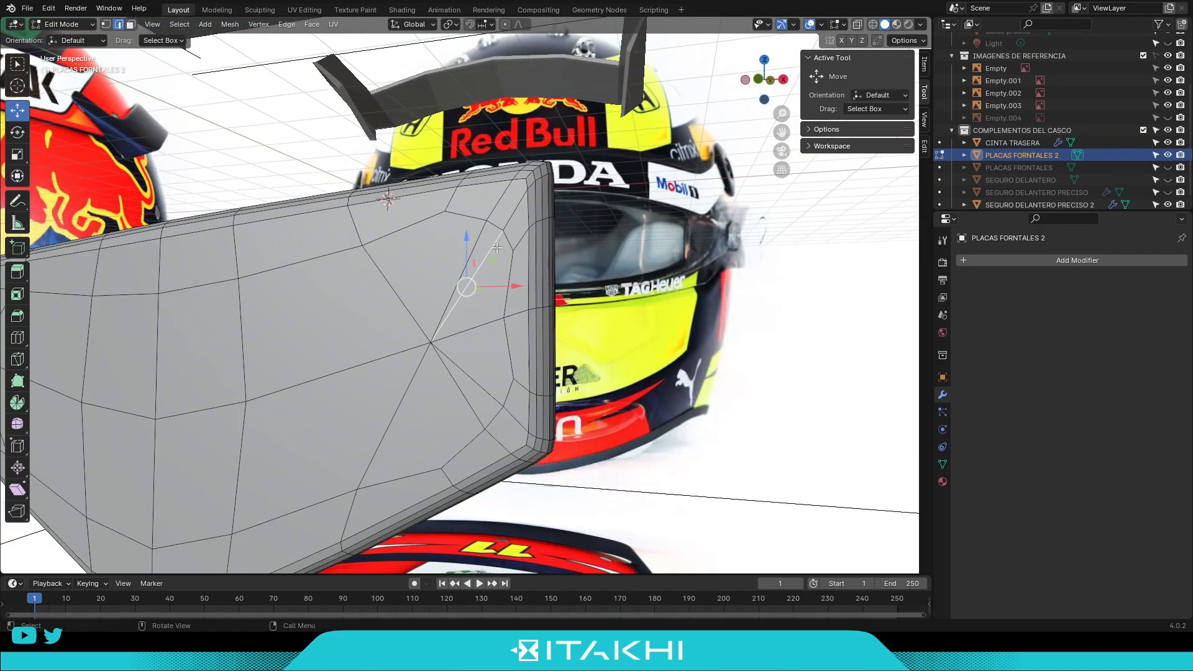
middle_click_drag(452, 265, 567, 230, "shift")
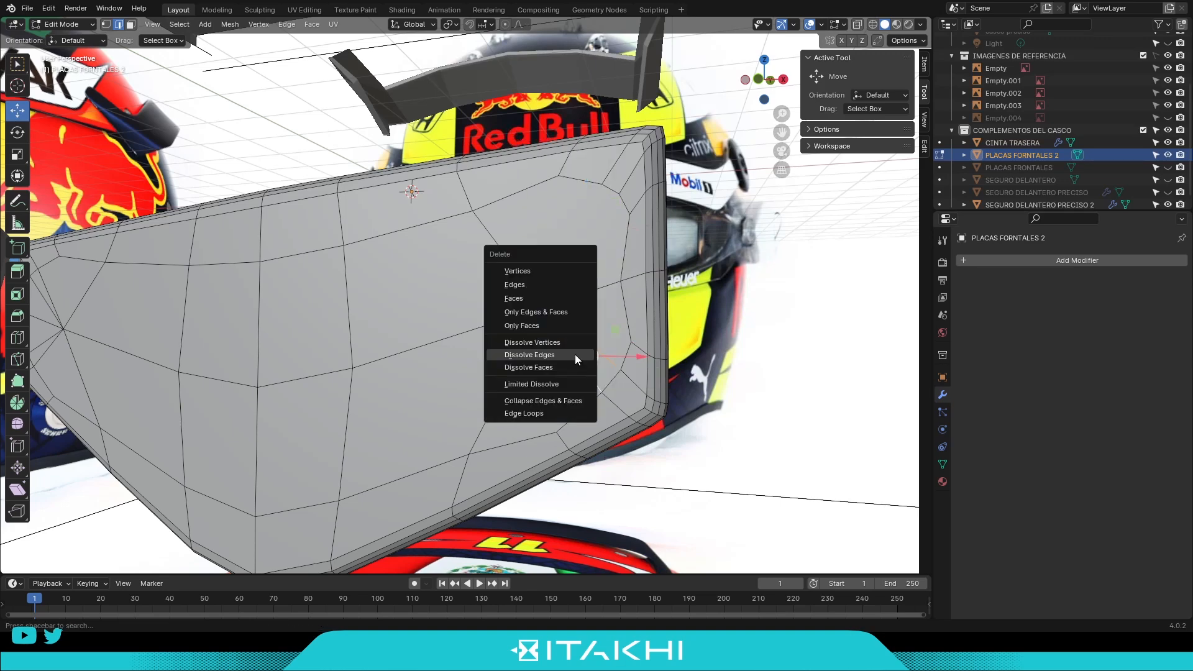
middle_click_drag(489, 417, 485, 388)
left_click(484, 388, "shift")
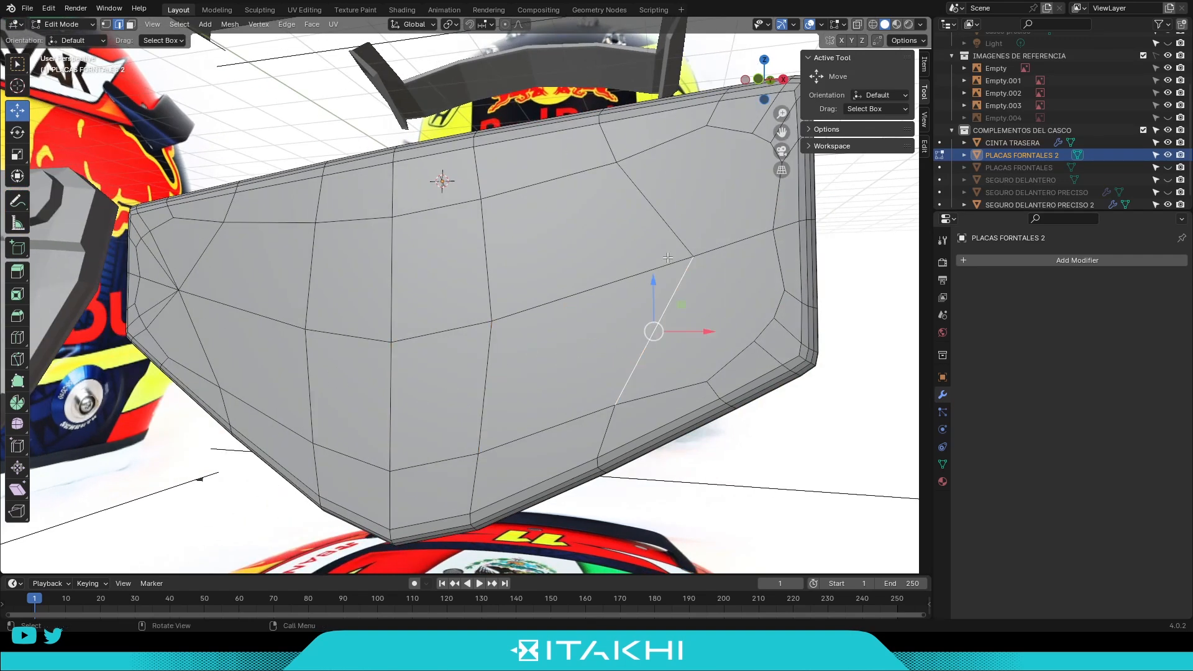
left_click(669, 231)
middle_click_drag(668, 231, 306, 270, "shift")
scroll(224, 274, "up", 3)
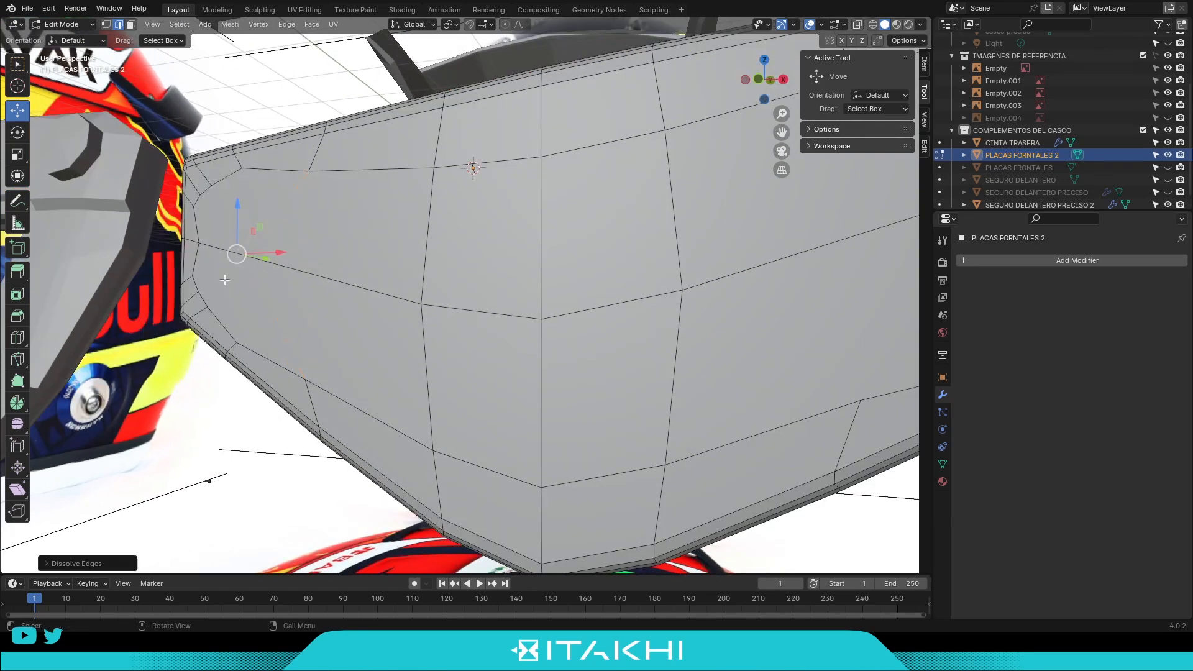
left_click(225, 279)
Cut vertical edges between the upper and lower vertices near both ends of the front face with the Knife tool.
middle_click_drag(225, 279, 18, 388)
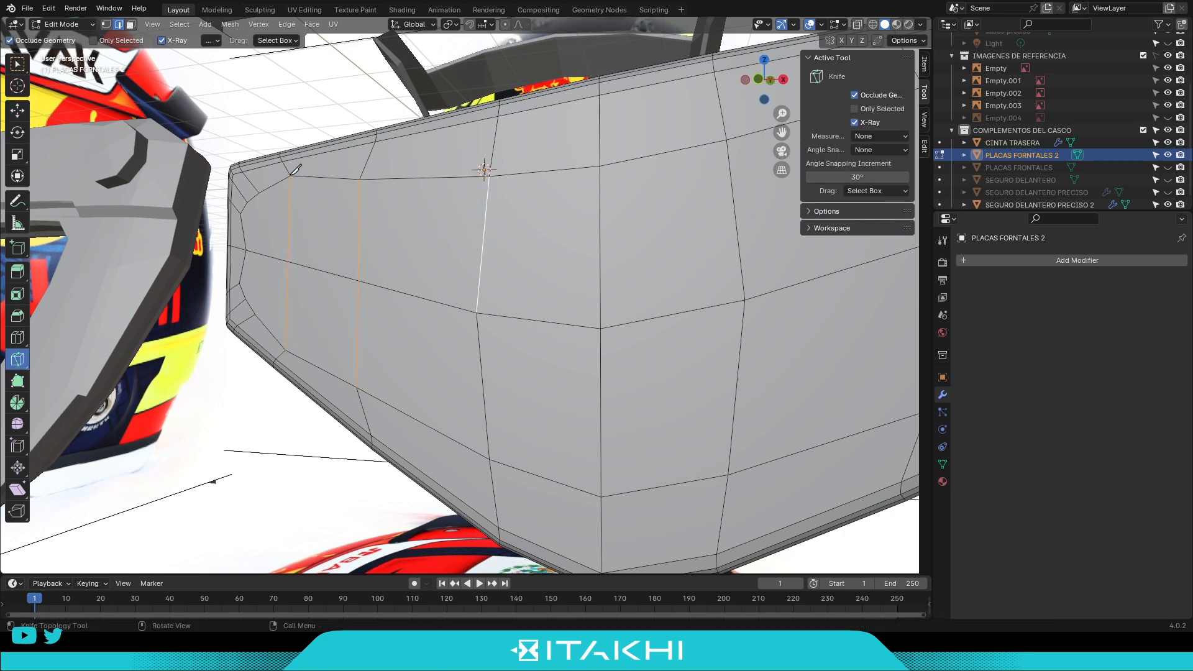
key("space")
scroll(232, 417, "down", 3)
left_click(624, 414)
scroll(209, 266, "up", 2)
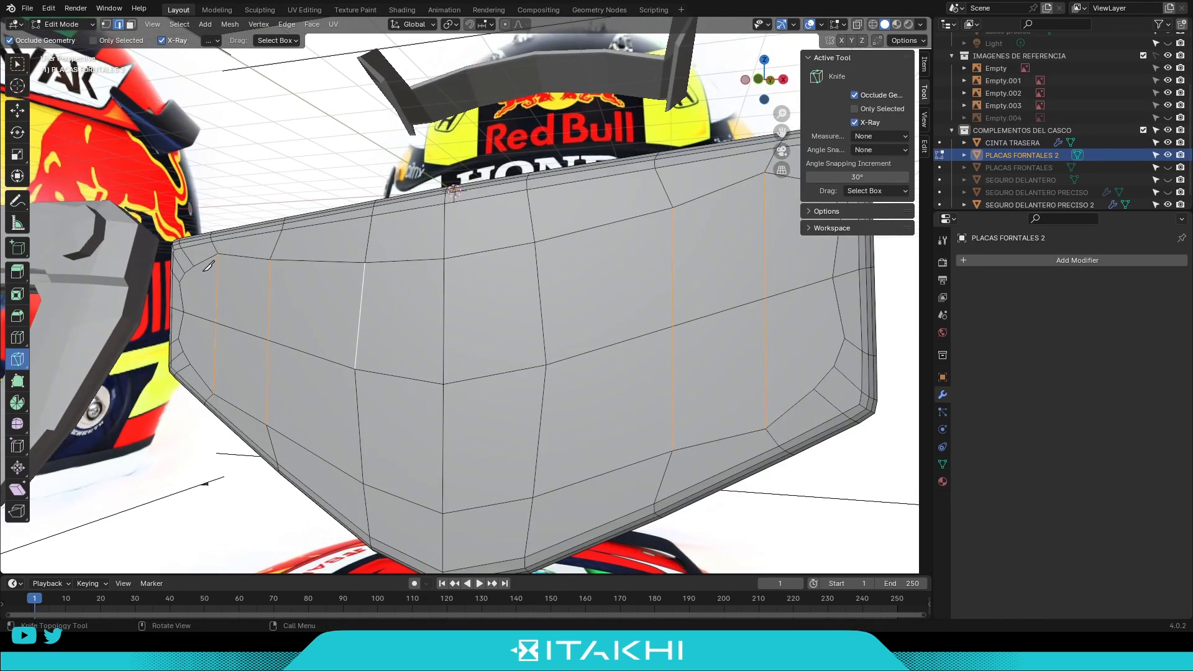
key("space")
middle_click_drag(196, 362, 666, 197)
scroll(641, 394, "up", 4)
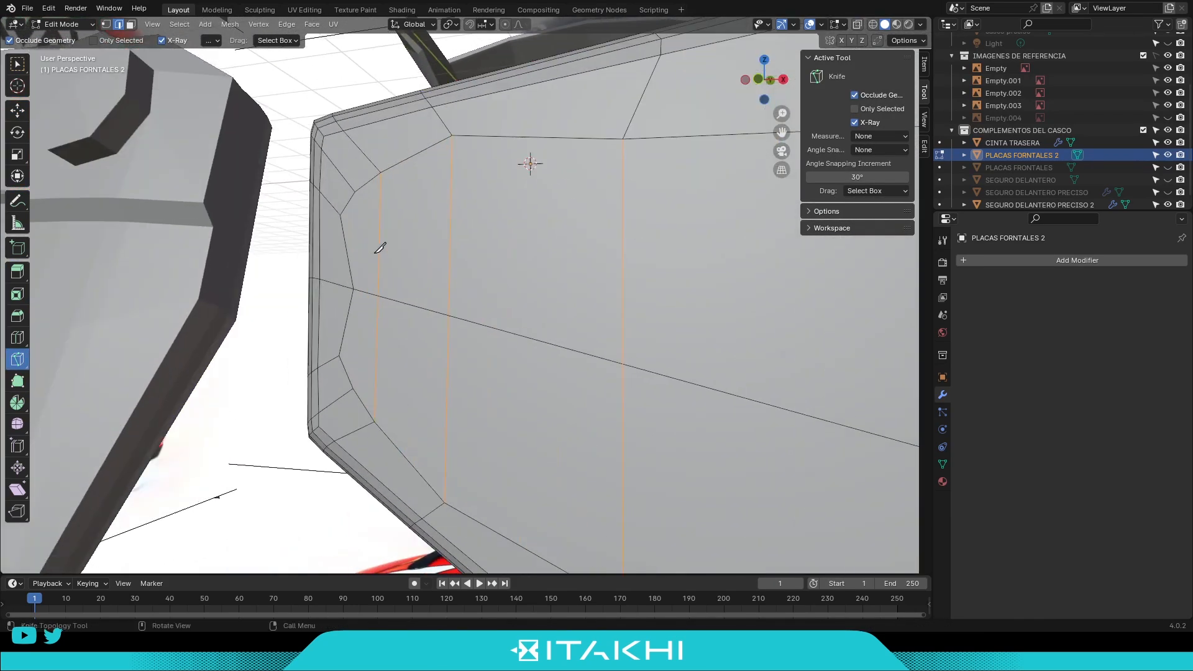
Cut a connecting edge at the plate's rear rim corner and test a level 3 subdivision.
scroll(377, 273, "down", 3)
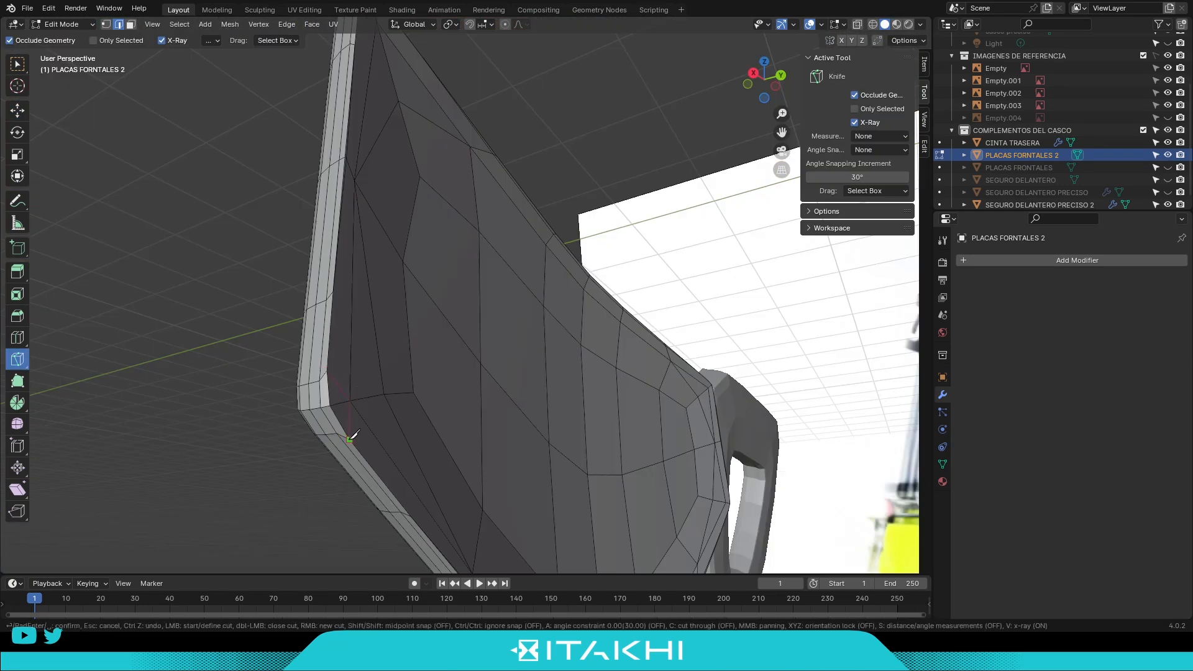
middle_click_drag(346, 441, 742, 367)
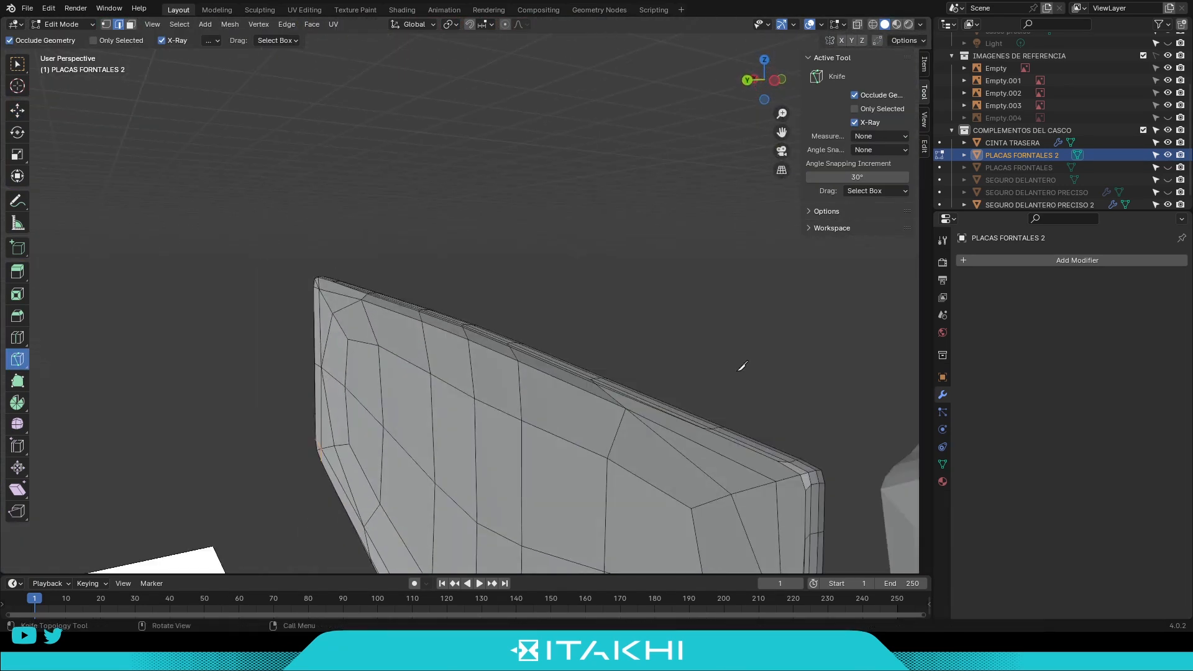
key("Tab")
middle_click_drag(286, 138, 579, 362)
key("ctrl+3")
Rotate the mirrored plate in side and front views to follow the helmet's front surface.
scroll(625, 317, "down", 5)
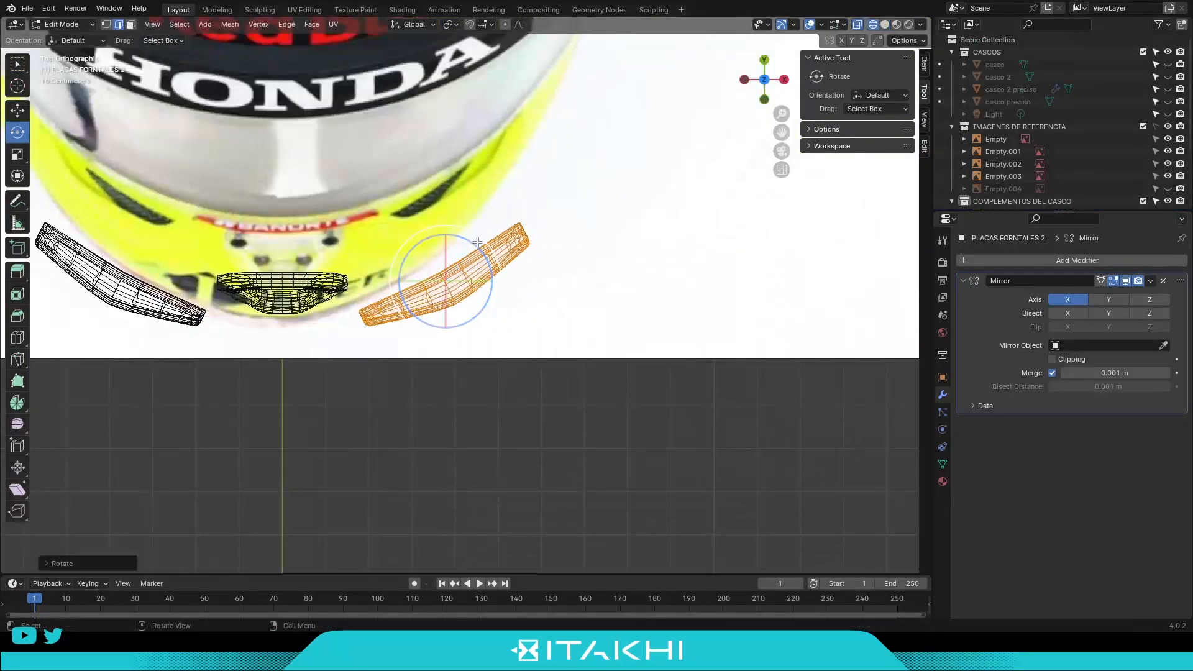
middle_click_drag(456, 231, 456, 159, "shift")
key("KP_3")
key("shift+space")
key("r")
middle_click_drag(599, 337, 789, 341)
key("KP_1")
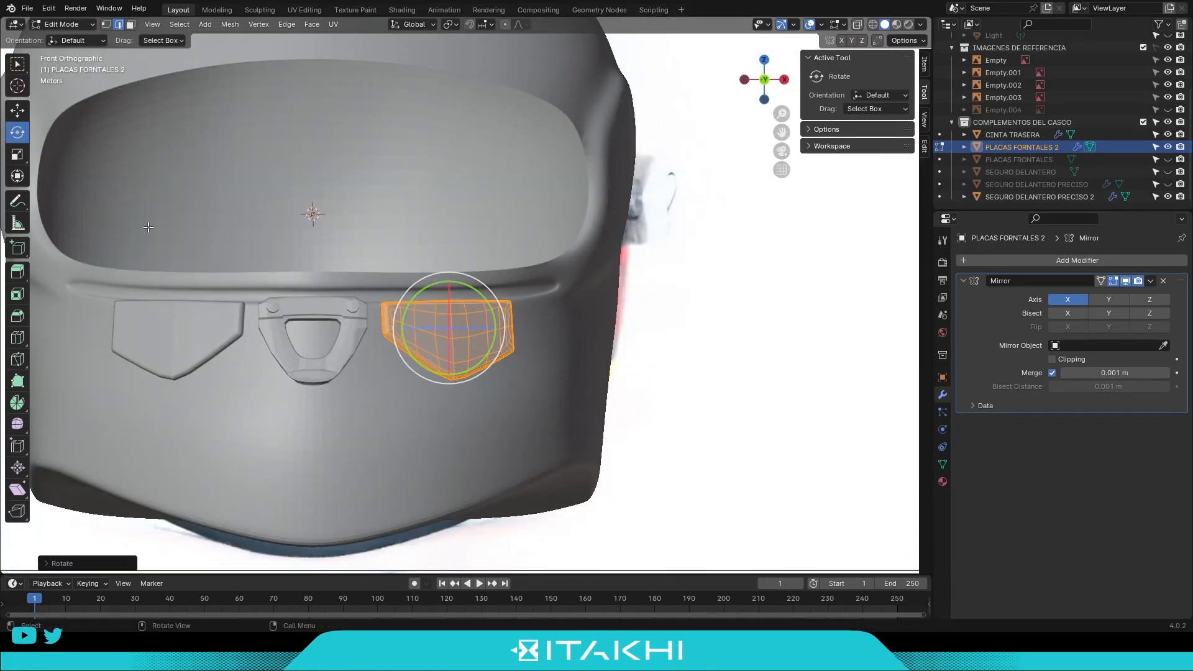
left_click_drag(449, 284, 449, 286)
middle_click_drag(449, 286, 573, 404)
scroll(509, 310, "up", 4)
left_click_drag(573, 459, 561, 447)
middle_click_drag(560, 447, 610, 469)
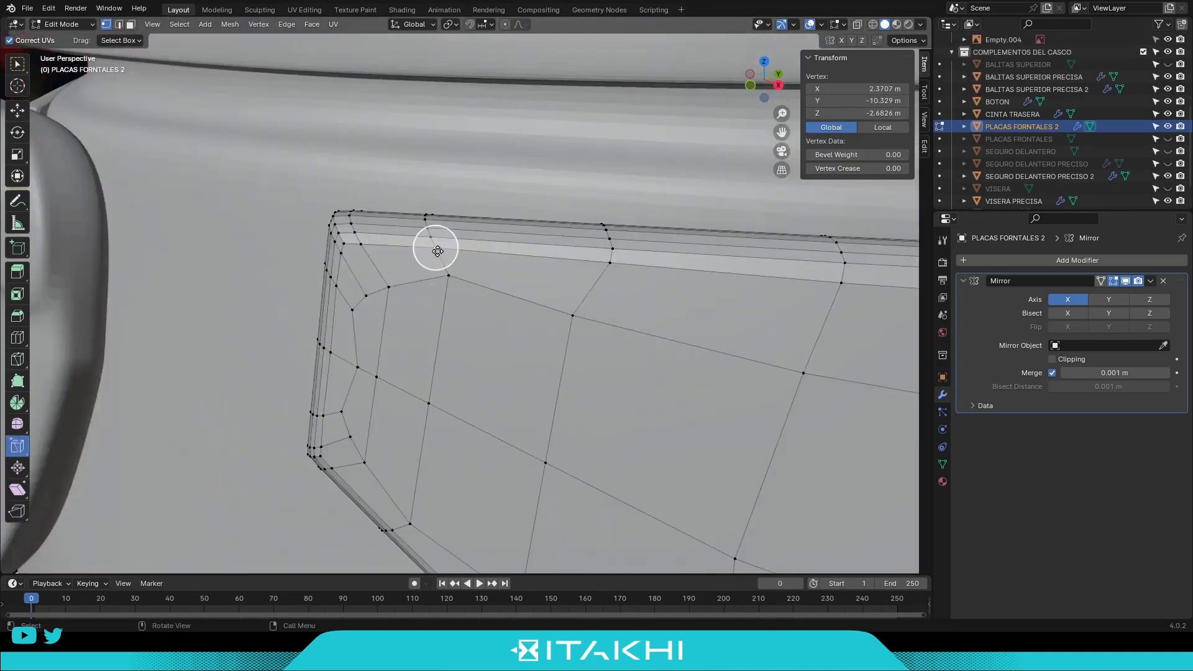
Adjust a vertex on the plate's upper edge, then extrude the central front faces and scale them to about 0.93.
left_click(447, 248)
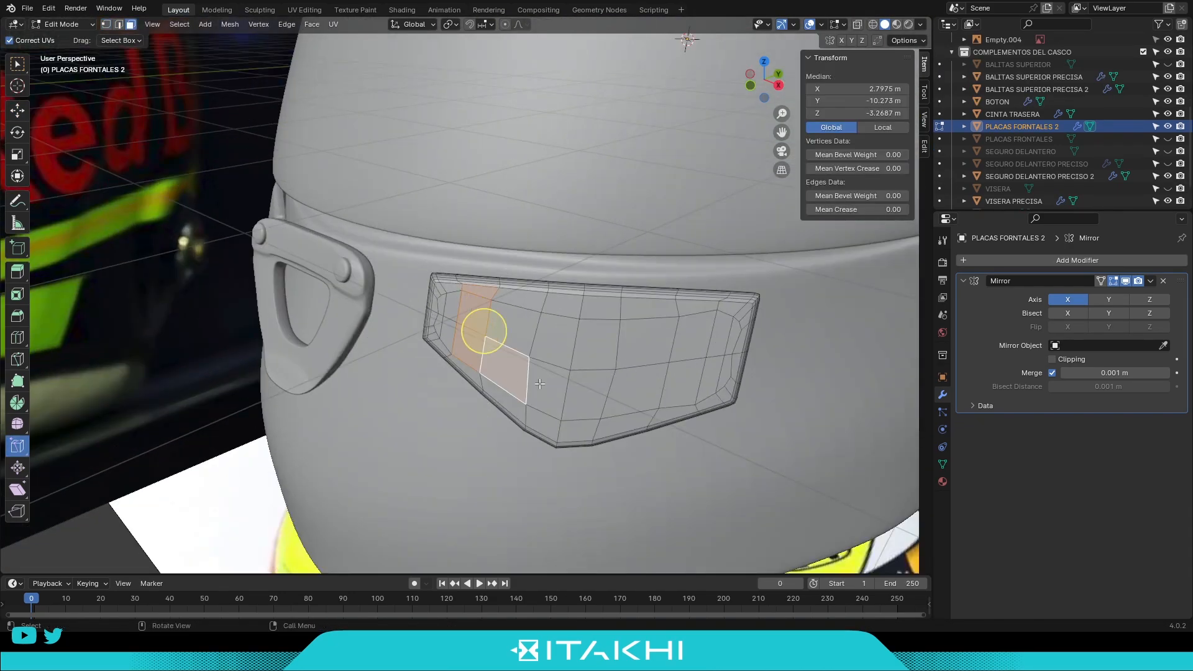
scroll(539, 384, "up", 3)
middle_click_drag(540, 384, 323, 380, "shift")
left_click(473, 396, "ctrl")
left_click(550, 379, "ctrl")
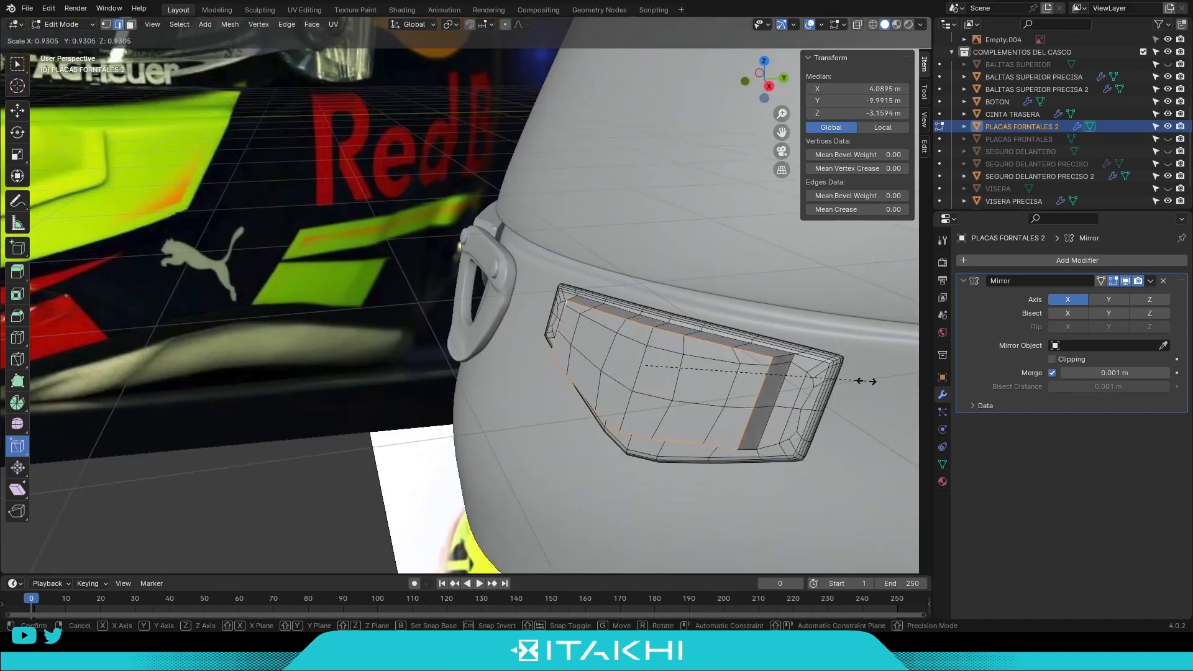
scroll(770, 357, "up", 3)
middle_click_drag(769, 357, 749, 371)
key("ctrl+z")
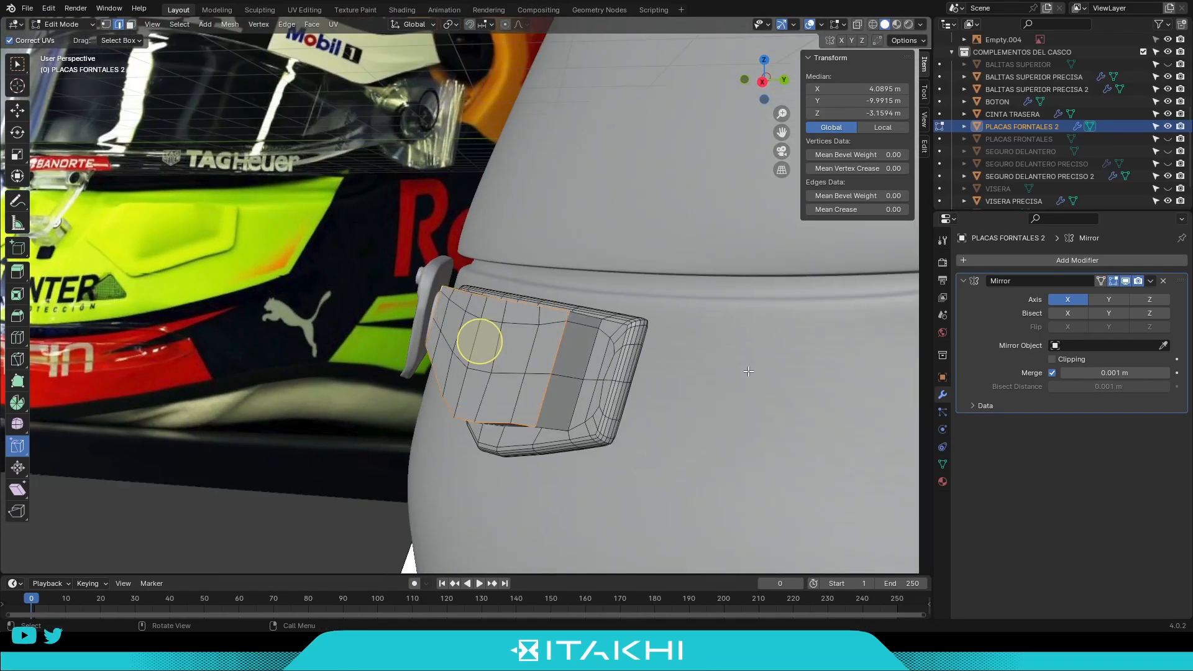
Push the extruded central faces back along Y by about 0.36 m to form a recess and fine-tune their depth.
middle_click_drag(421, 411, 410, 427)
key("shift+space")
key("g")
left_click_drag(458, 458, 463, 458)
middle_click_drag(463, 458, 684, 367)
key("3")
left_click(578, 445)
left_click(683, 367, "shift")
left_click(616, 320, "shift")
middle_click_drag(616, 320, 386, 482)
left_click(699, 452, "shift")
left_click_drag(385, 482, 407, 482)
middle_click_drag(408, 483, 442, 453)
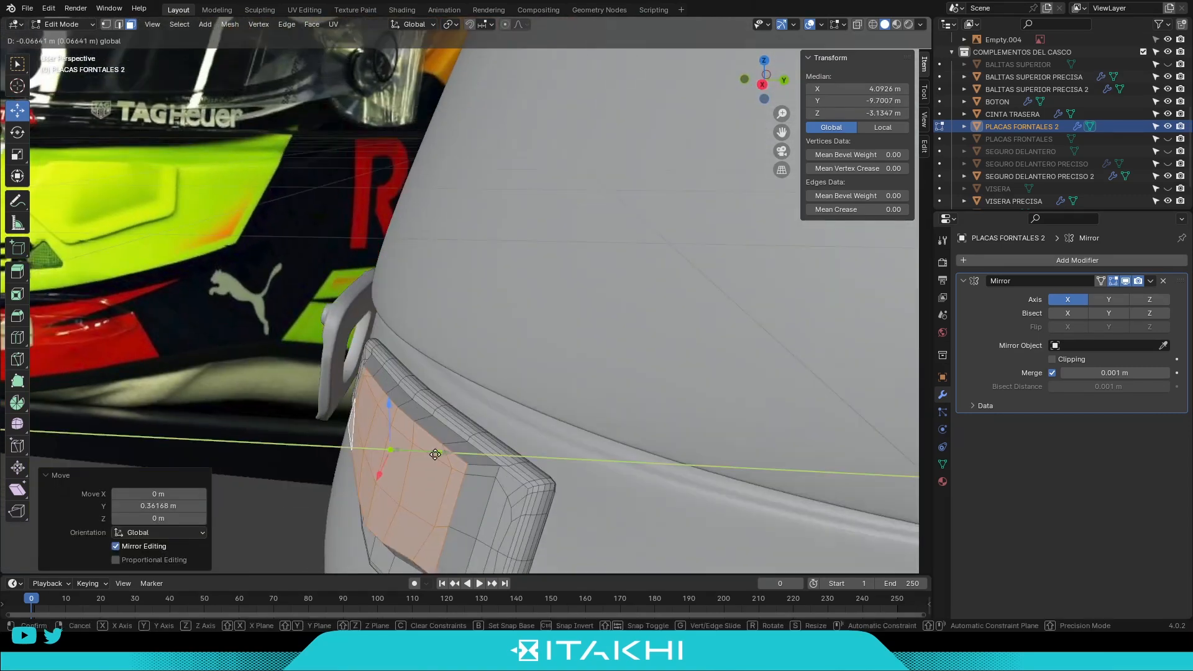
Try a level 3 subdivision on the recessed plate and inspect its surface.
scroll(472, 448, "down", 3)
key("Tab")
key("ctrl+3")
middle_click_drag(512, 323, 553, 342)
scroll(553, 341, "down", 5)
scroll(572, 340, "up", 6)
middle_click_drag(727, 345, 776, 348)
key("ctrl+z")
scroll(684, 318, "up", 3)
key("Tab")
middle_click_drag(870, 388, 659, 366)
key("Tab")
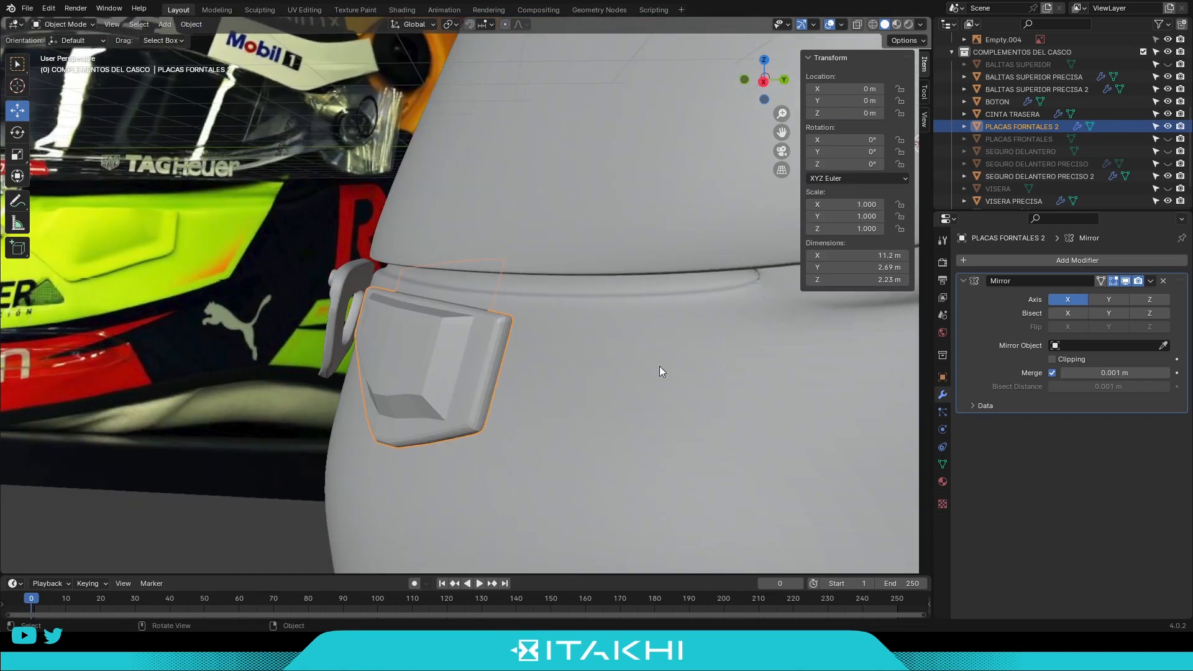
Apply a level 3 subdivision to PLACAS FORNTALES 2, save the file and inspect the smoothed recess.
key("ctrl+3")
scroll(635, 367, "down", 4)
middle_click_drag(565, 316, 631, 371, "shift")
key("ctrl+s")
scroll(684, 341, "up", 6)
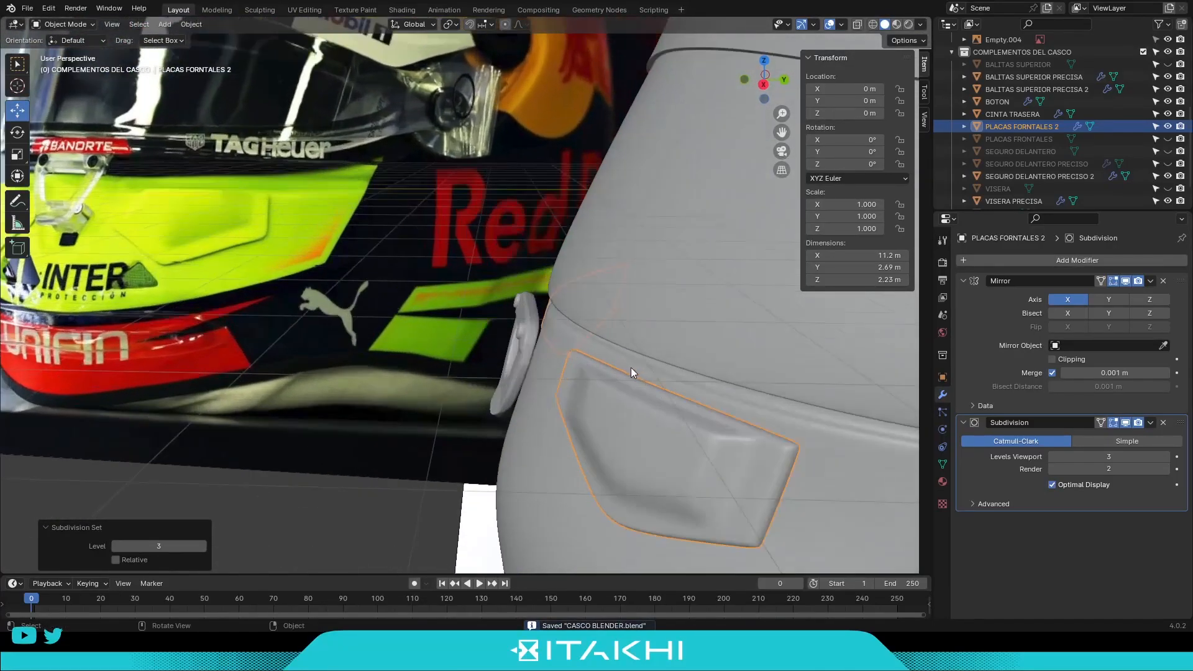
scroll(724, 403, "down", 3)
middle_click_drag(572, 356, 664, 385)
scroll(672, 331, "up", 2)
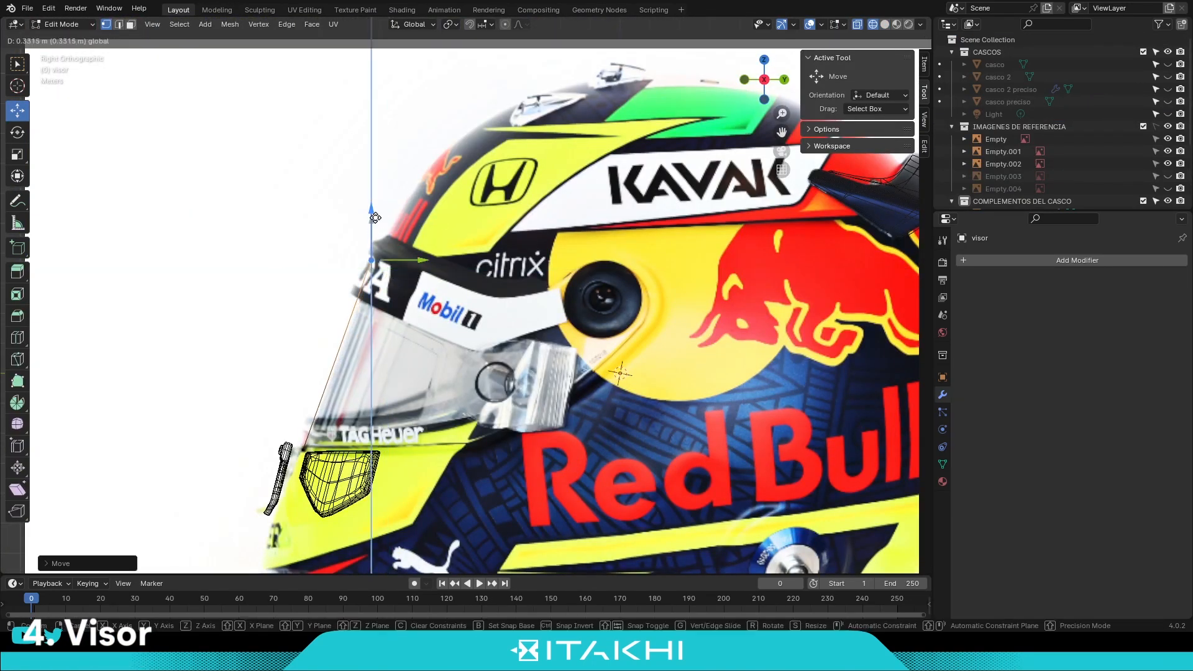
Extend the visor mesh from the helmet's centre to its side in front view, placing its vertices along the visor reference.
key("KP_1")
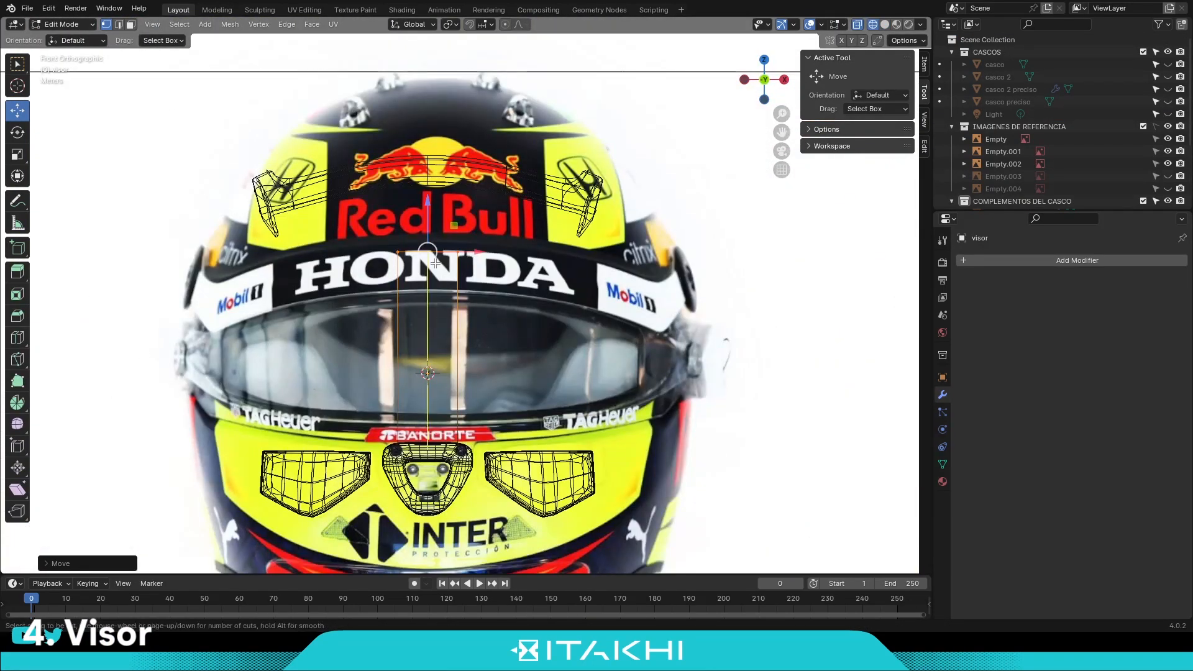
left_click(723, 354)
scroll(768, 359, "up", 1)
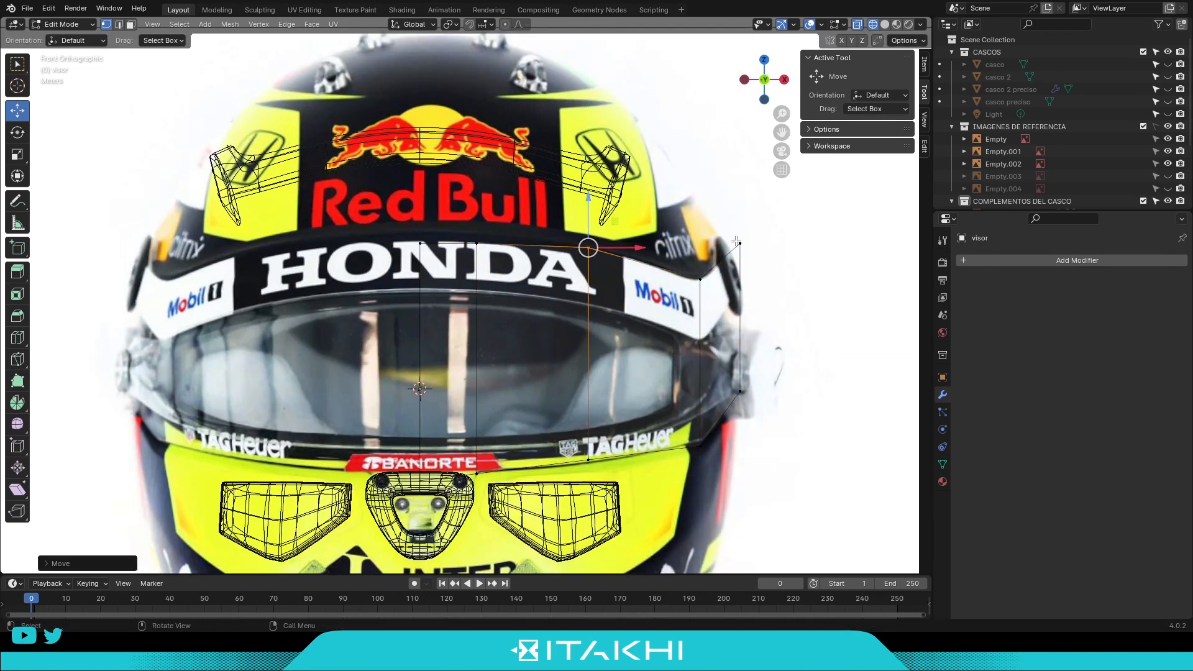
left_click(677, 386)
key("KP_3")
scroll(652, 386, "down", 1)
middle_click_drag(653, 385, 369, 435)
key("KP_1")
middle_click_drag(352, 328, 690, 286)
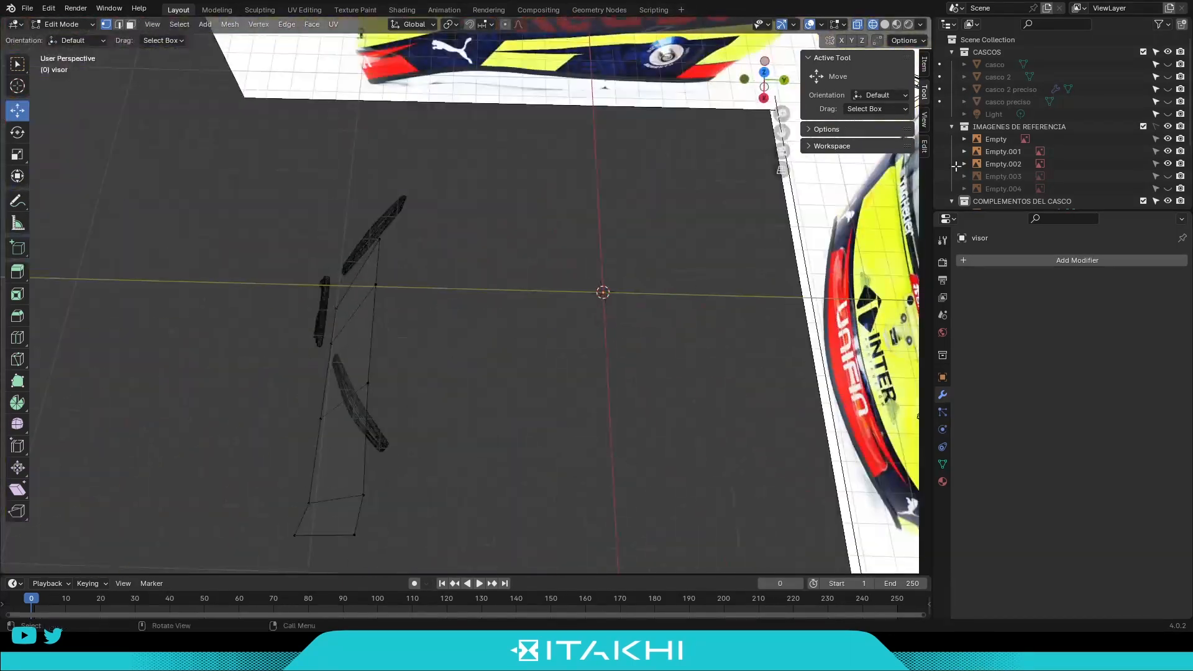
Display the visor in solid shading, move a lower side vertex in depth toward the helmet's surface and save the file.
left_click(885, 24)
mouse_move(497, 323)
middle_mouse_down()
mouse_move(683, 248)
mouse_move(658, 274)
middle_mouse_up()
left_click(545, 493)
left_click_drag(521, 483, 562, 506)
left_click(569, 492)
middle_click_drag(570, 493, 509, 348)
key("ctrl+s")
Move the visor's vertices in depth one by one so the strip follows the curvature of the helmet's front.
scroll(515, 310, "up", 3)
left_click_drag(469, 367, 519, 441)
left_click_drag(505, 359, 506, 406)
left_click(505, 407)
middle_click_drag(506, 407, 348, 493)
left_click_drag(353, 501, 380, 512)
middle_click_drag(381, 511, 494, 543)
left_click_drag(494, 543, 488, 517)
middle_click_drag(489, 516, 547, 379)
left_click_drag(549, 348, 547, 320)
middle_click_drag(547, 320, 621, 416)
Undo the last visor vertex change and reposition another vertex so the strip bends evenly around the helmet.
left_click_drag(401, 348, 454, 404)
key("ctrl+z")
middle_click_drag(745, 403, 627, 320)
left_click_drag(623, 317, 622, 304)
middle_click_drag(621, 303, 464, 400)
middle_click_drag(346, 440, 581, 215)
Try a level 2 subdivision on the visor and undo it.
scroll(507, 277, "down", 5)
key("Tab")
key("ctrl+2")
key("ctrl+z")
key("Tab")
Save the file and shift a visor vertex so the strip sits on the helmet surface.
key("ctrl+s")
middle_click_drag(472, 255, 468, 280)
scroll(469, 280, "up", 4)
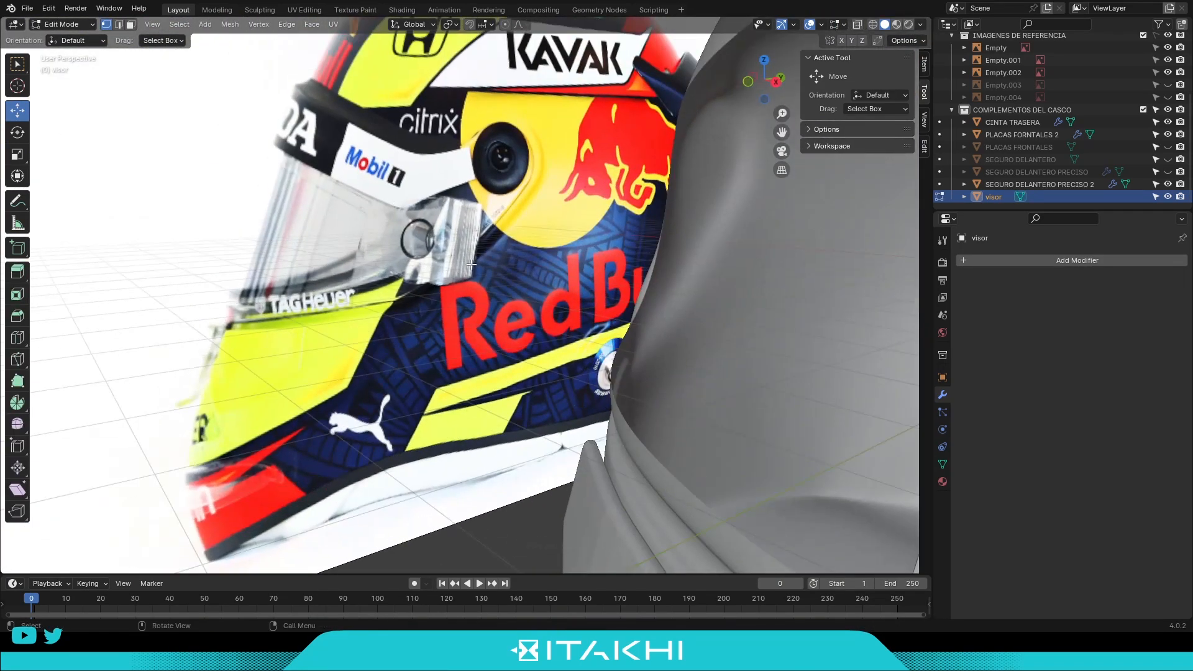
middle_click_drag(346, 139, 644, 412)
scroll(644, 412, "down", 5)
left_click_drag(479, 445, 501, 453)
scroll(753, 322, "up", 4)
middle_click_drag(500, 453, 521, 366)
Select the two edges at the visor's side end and move the extended end down along Z by about 1.34 m.
left_click(754, 322)
scroll(754, 322, "down", 4)
scroll(593, 421, "down", 5)
scroll(575, 404, "up", 7)
key("2")
left_click(511, 348)
left_click(485, 443, "shift")
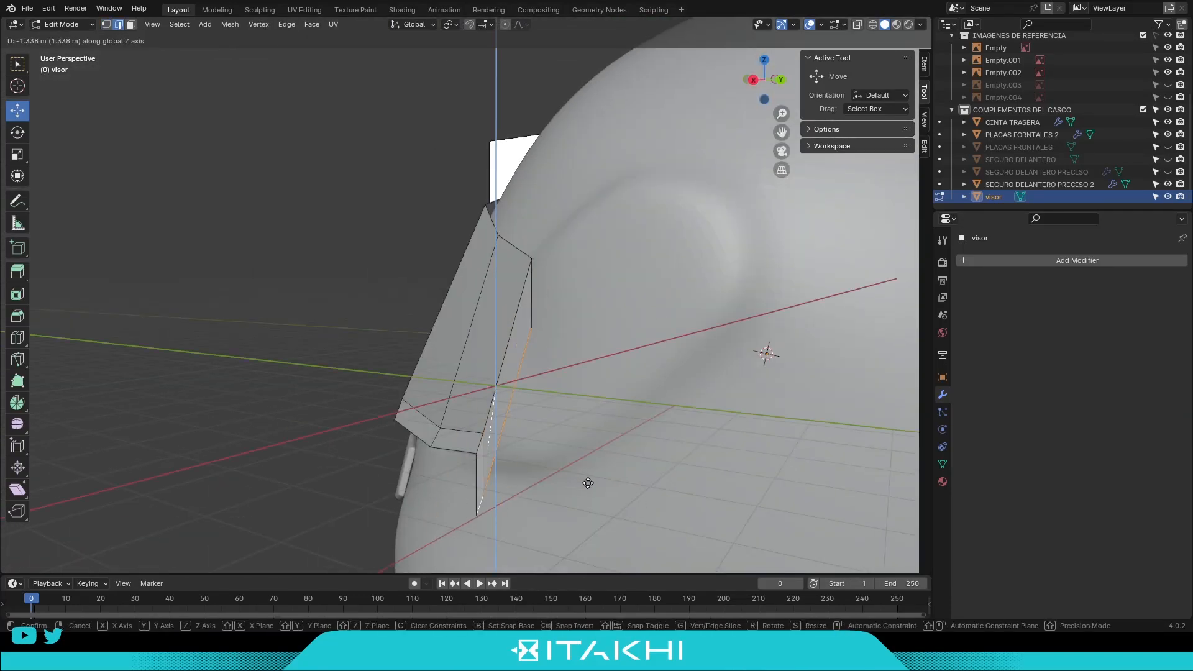
left_click(587, 483)
Move the vertices of the visor's side end back and outward so the panel covers the helmet's side.
middle_click_drag(587, 482, 474, 285)
left_click(105, 24)
scroll(697, 325, "down", 3)
left_click(698, 325)
left_click_drag(725, 301, 780, 242)
middle_click_drag(780, 242, 696, 273)
left_click_drag(695, 273, 684, 261)
middle_click_drag(684, 261, 597, 488)
scroll(597, 488, "up", 2)
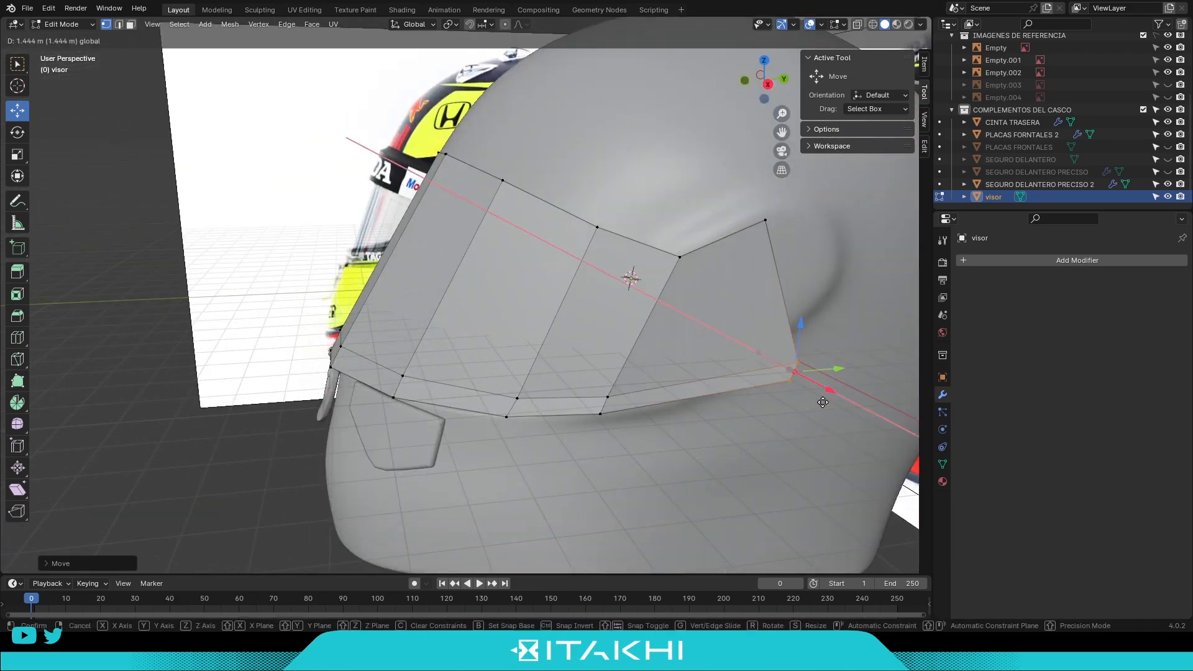
Reposition the vertices along the visor's side panel so they lie on the helmet's surface.
left_click(712, 342)
middle_click_drag(712, 342, 830, 335)
scroll(830, 336, "up", 4)
left_click(745, 533)
middle_click_drag(692, 506, 714, 475)
left_click(788, 476)
left_click_drag(742, 477, 729, 492)
left_click(646, 397)
left_click_drag(598, 396, 585, 420)
middle_click_drag(586, 420, 646, 435)
left_click(590, 360)
left_click_drag(547, 351, 534, 348)
scroll(437, 402, "down", 5)
Fine-tune the visor's remaining border vertices from several angles so the mesh wraps smoothly around the helmet.
middle_click_drag(437, 402, 559, 348)
scroll(747, 503, "up", 3)
middle_click_drag(728, 513, 376, 372)
left_click_drag(378, 375, 365, 377)
left_click_drag(290, 376, 289, 363)
middle_click_drag(435, 373, 453, 410)
left_click(448, 418)
left_click_drag(448, 371, 456, 384)
middle_click_drag(497, 398, 528, 435)
left_click(516, 492)
middle_click_drag(687, 460, 597, 438)
left_click_drag(729, 553, 732, 553)
middle_click_drag(684, 454, 721, 475)
middle_click_drag(635, 479, 435, 385)
left_click_drag(359, 502, 367, 513)
Select the edge loop near the visor's side end and move it to even out the side panel.
middle_click_drag(435, 435, 516, 397)
key("2")
left_click(728, 236, "alt")
mouse_move(690, 279)
middle_mouse_down()
mouse_move(597, 323)
mouse_move(672, 295)
middle_mouse_up()
key("g")
middle_click_drag(671, 294, 711, 222)
left_click(764, 289)
left_click(648, 347)
middle_click_drag(648, 347, 607, 250)
middle_click_drag(575, 372, 567, 226)
Add a Catmull-Clark Subdivision modifier to the visor with a viewport level of 1 and inspect the fit.
scroll(546, 323, "down", 4)
key("Tab")
key("ctrl+3")
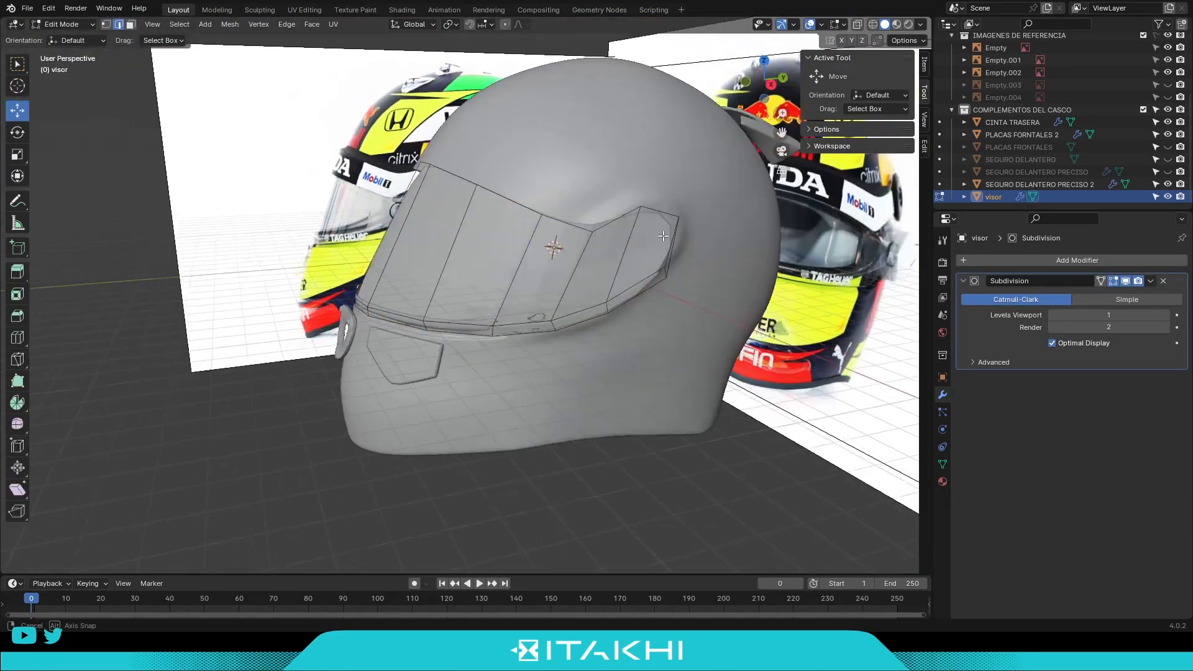
middle_click_drag(546, 245, 587, 338)
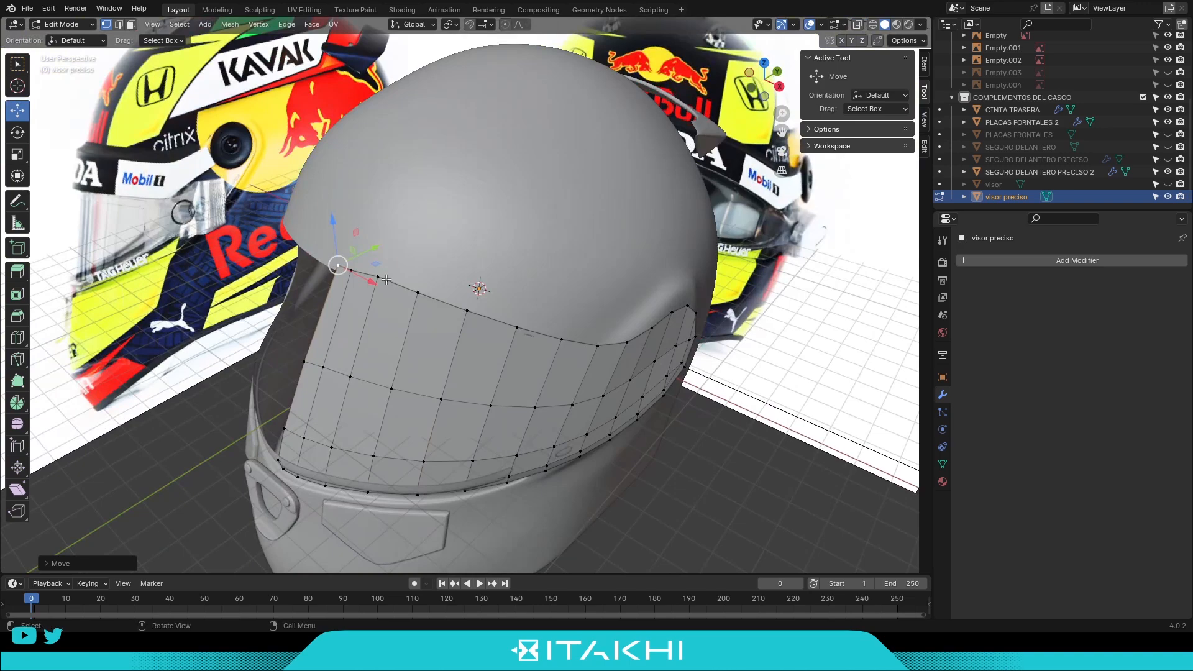
Knife-cut an edge at the lower rear corner of visor preciso to redirect its edge flow.
middle_click_drag(491, 274, 461, 277)
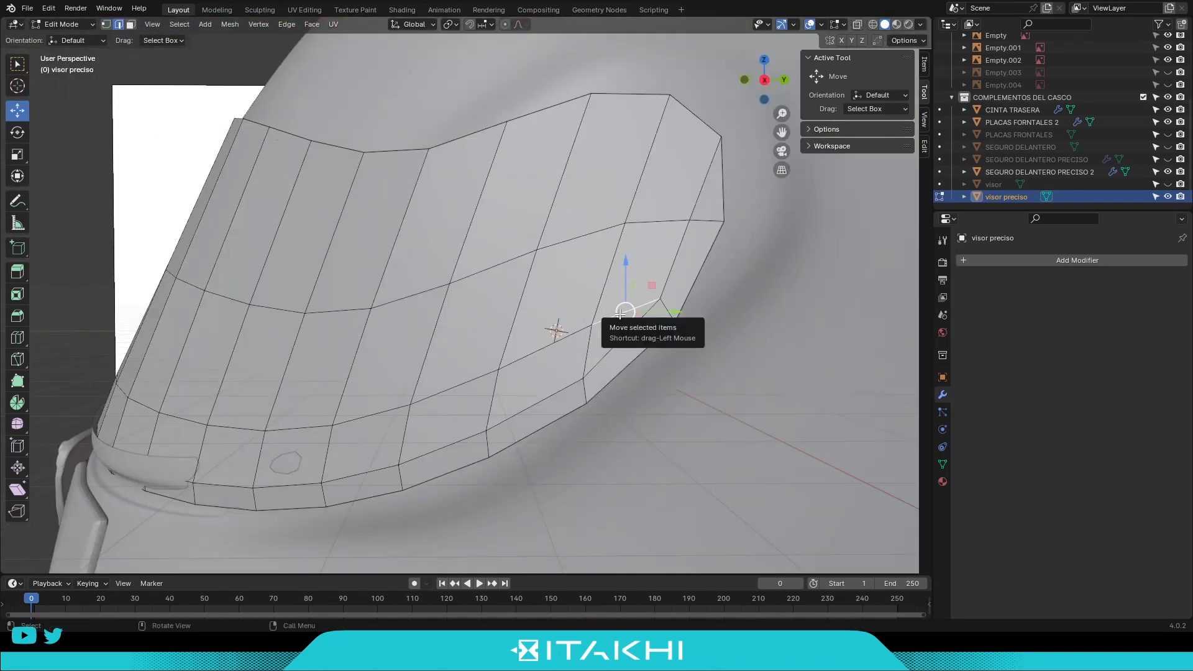
key("k")
left_click(660, 299)
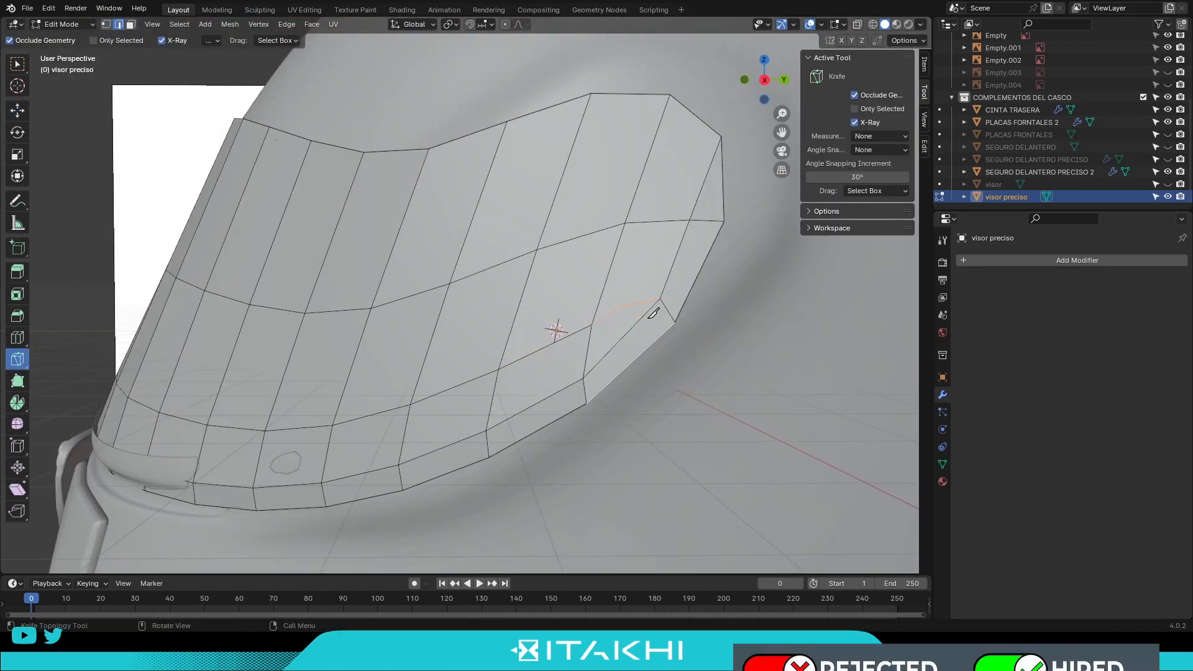
key("Return")
key("shift+space")
key("g")
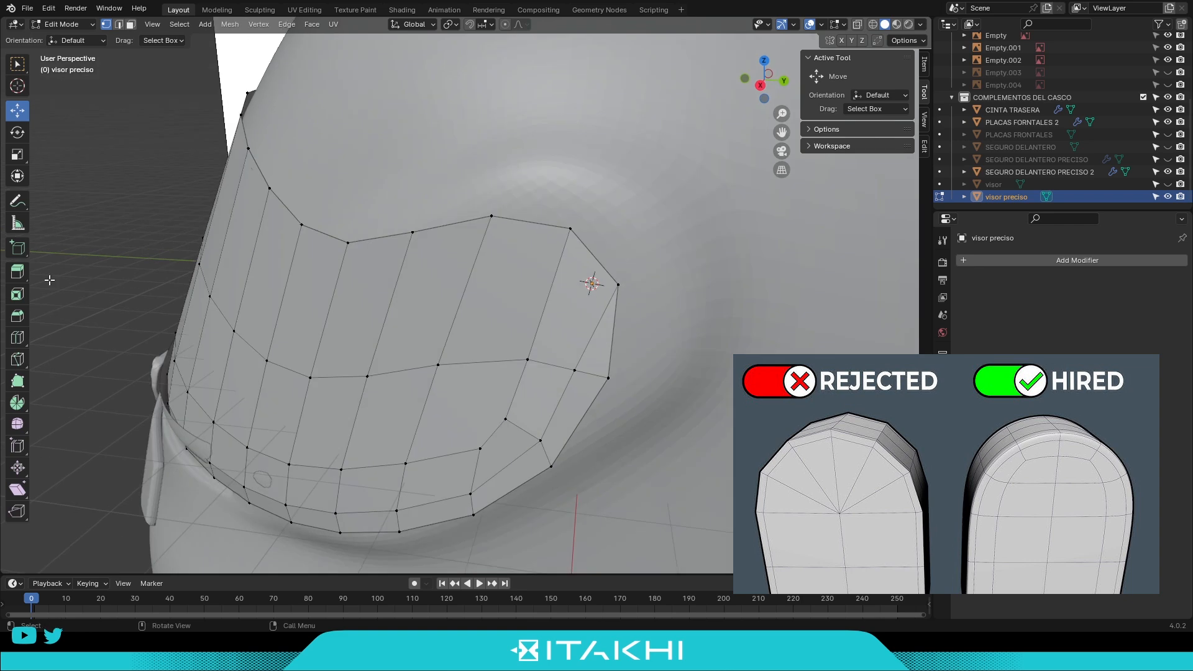
Knife-cut an edge from the upper rear corner vertex of visor preciso down to the middle edge loop.
key("k")
left_click(570, 230)
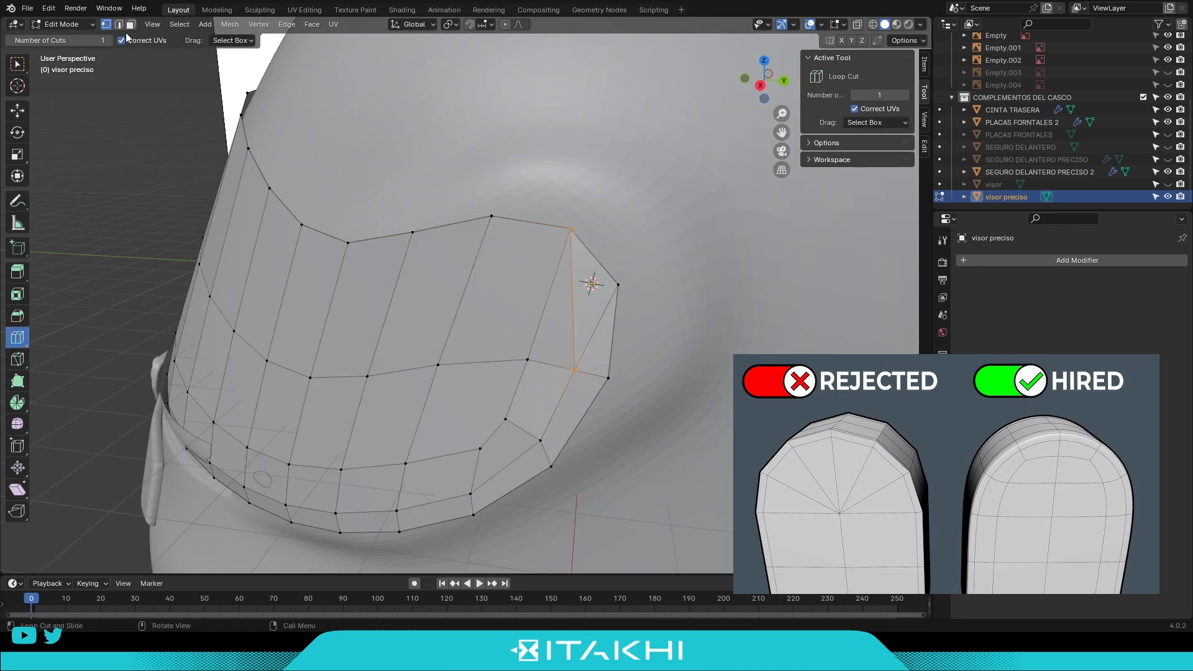
right_click(694, 417)
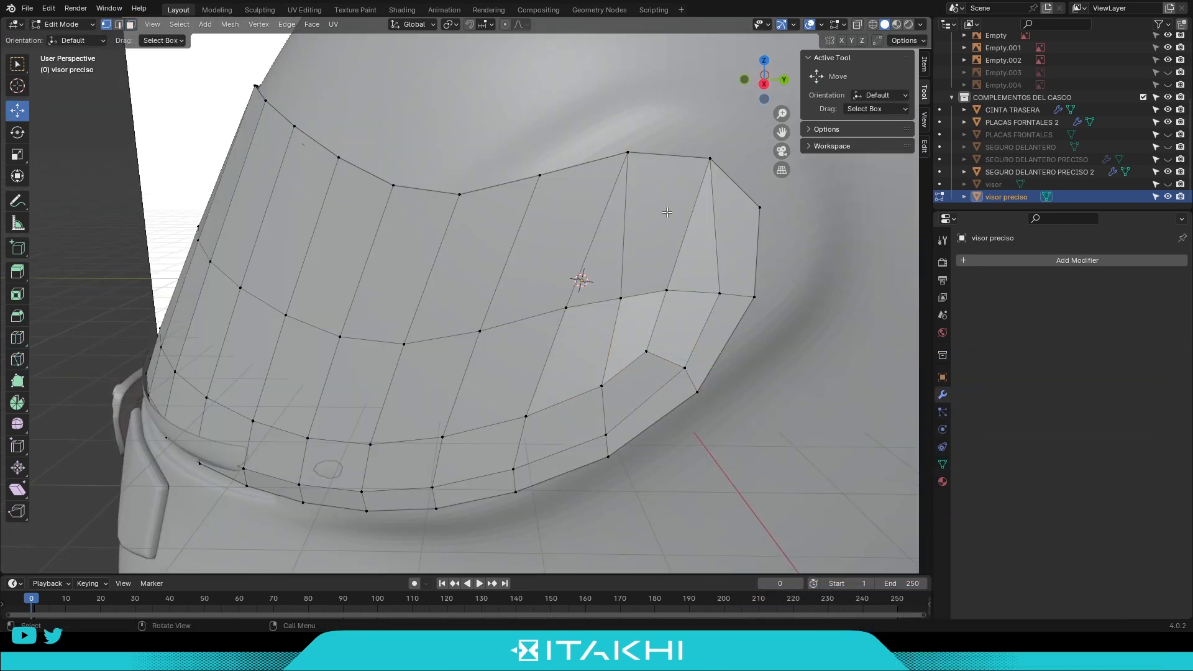
key("k")
key("Escape")
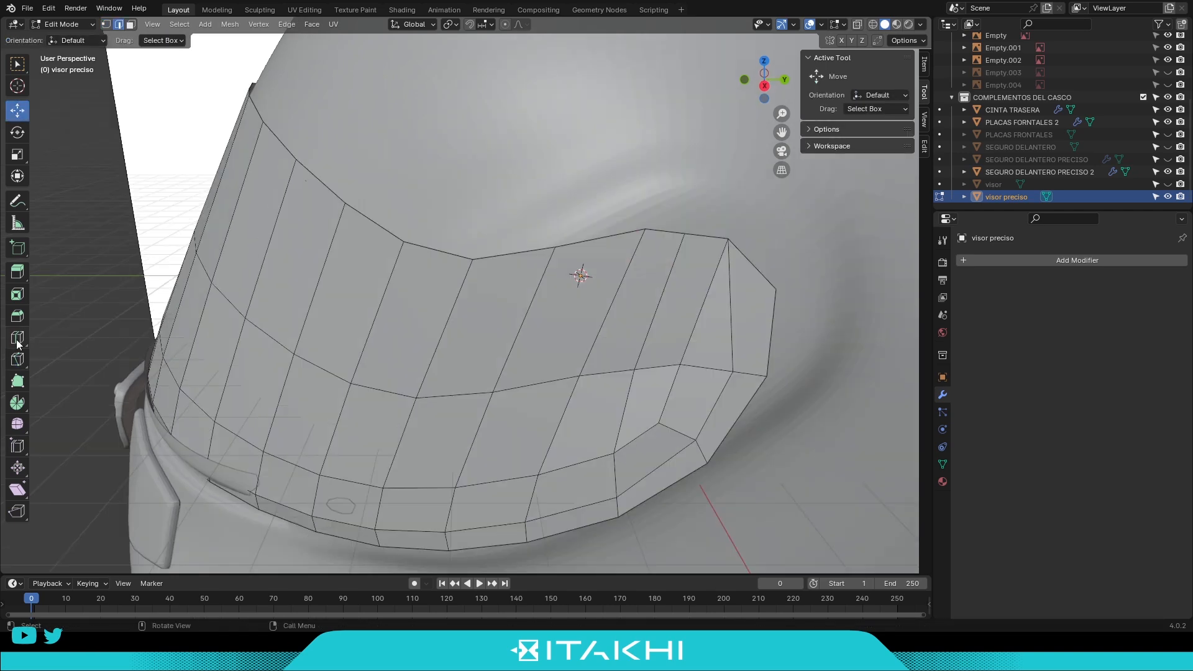
Knife-cut a continuous edge line across the upper row of visor preciso, from its rear end to the front centre.
key("k")
left_click(484, 304)
left_click(382, 267)
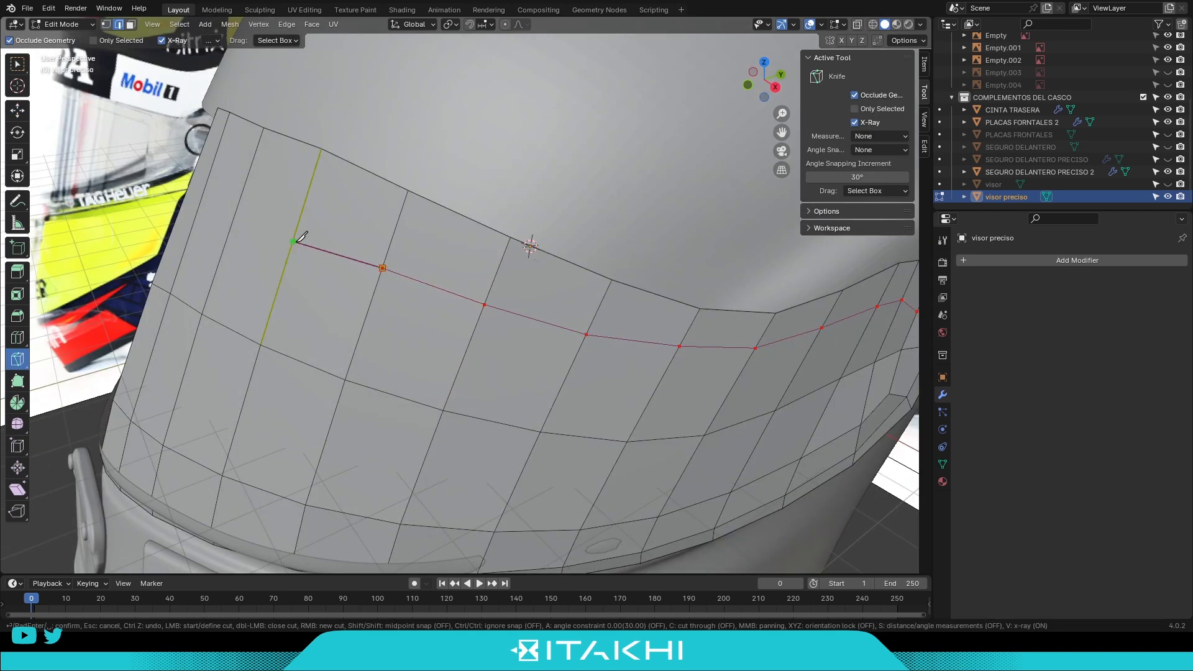
key("Return")
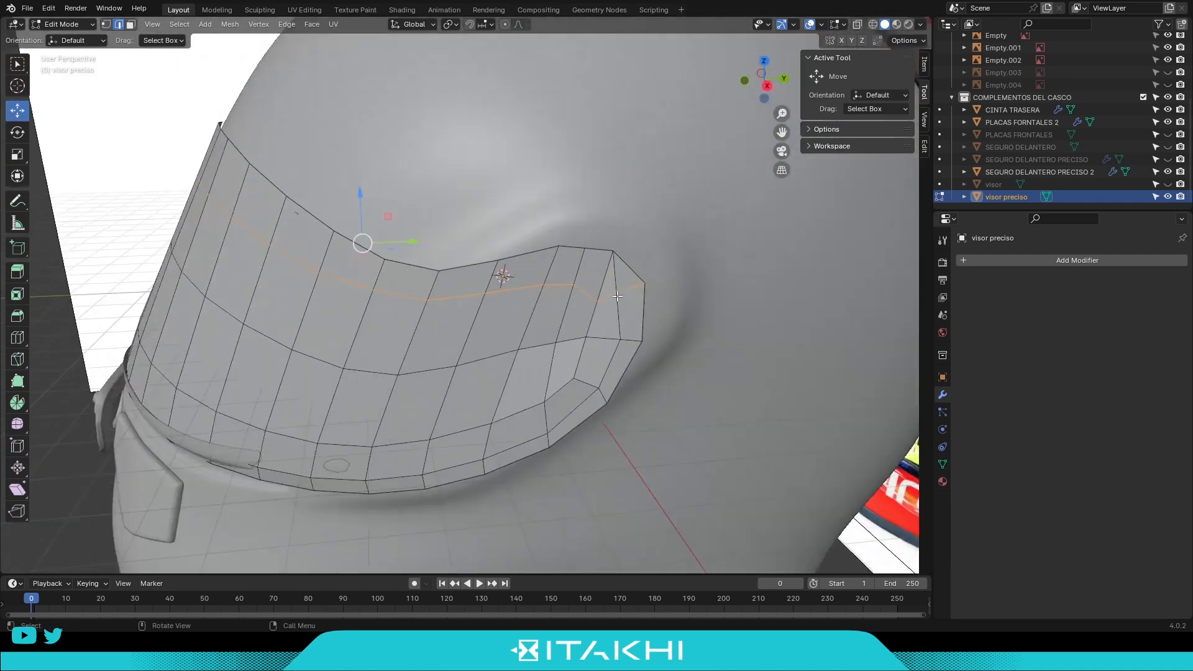
Remove the surplus geometry at the upper rear corner of visor preciso to clean up its topology.
scroll(616, 296, "up", 2)
middle_click_drag(650, 248, 650, 242)
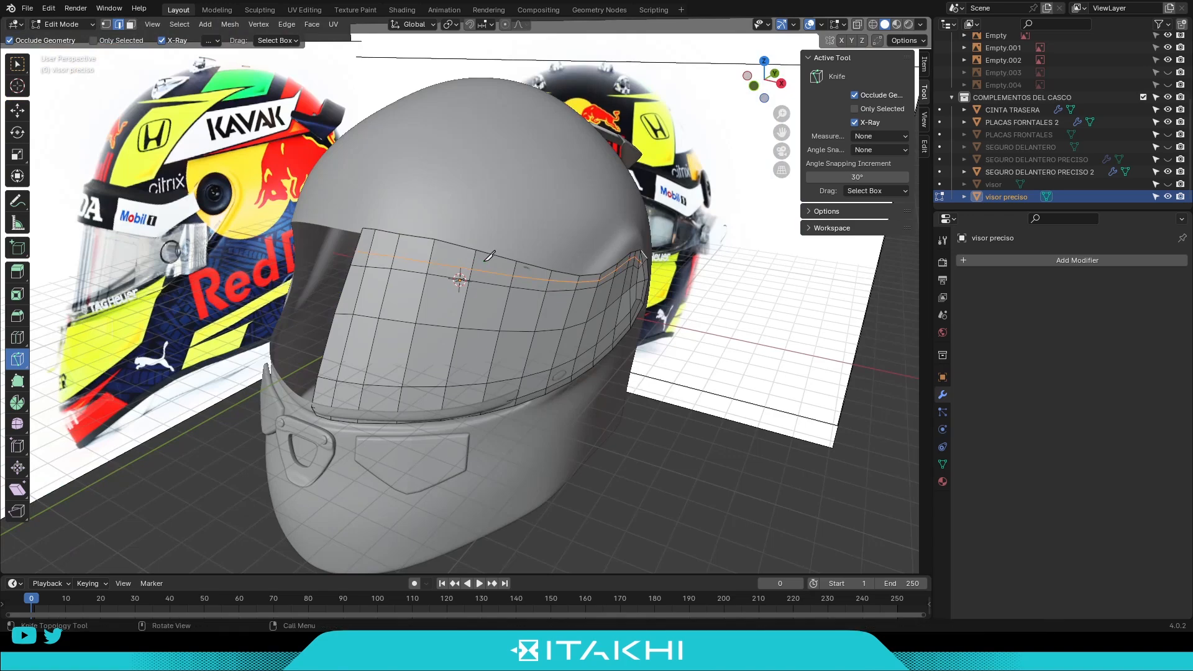
key("x")
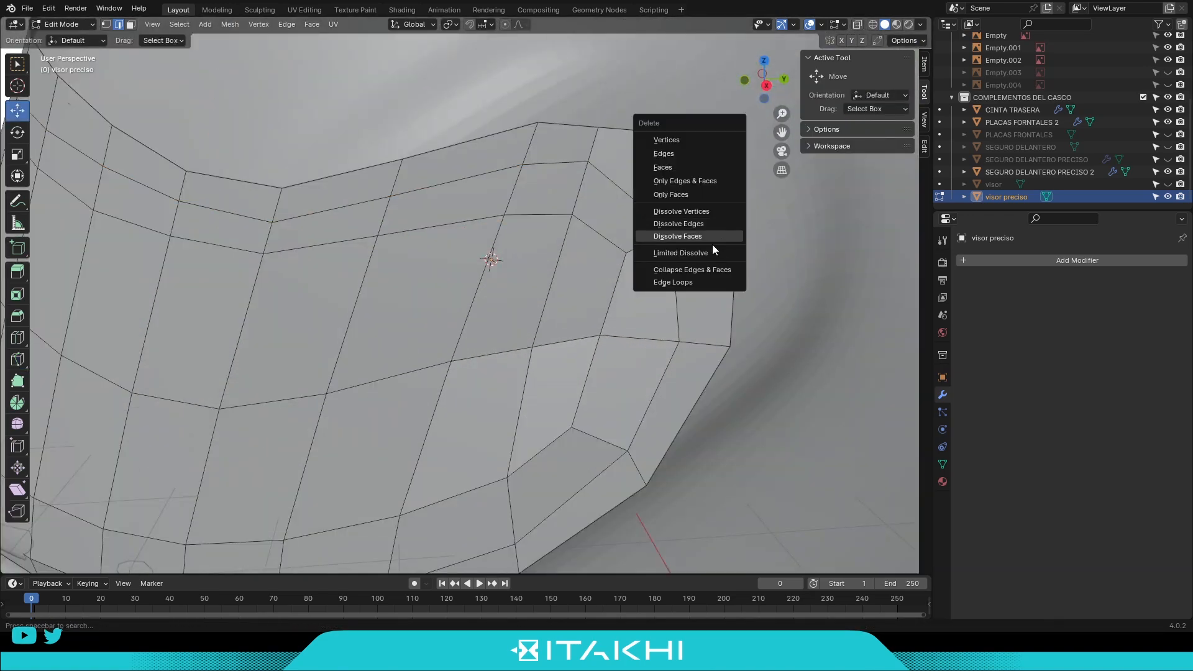
Try a level 3 subdivision on visor preciso and undo it.
key("ctrl+3")
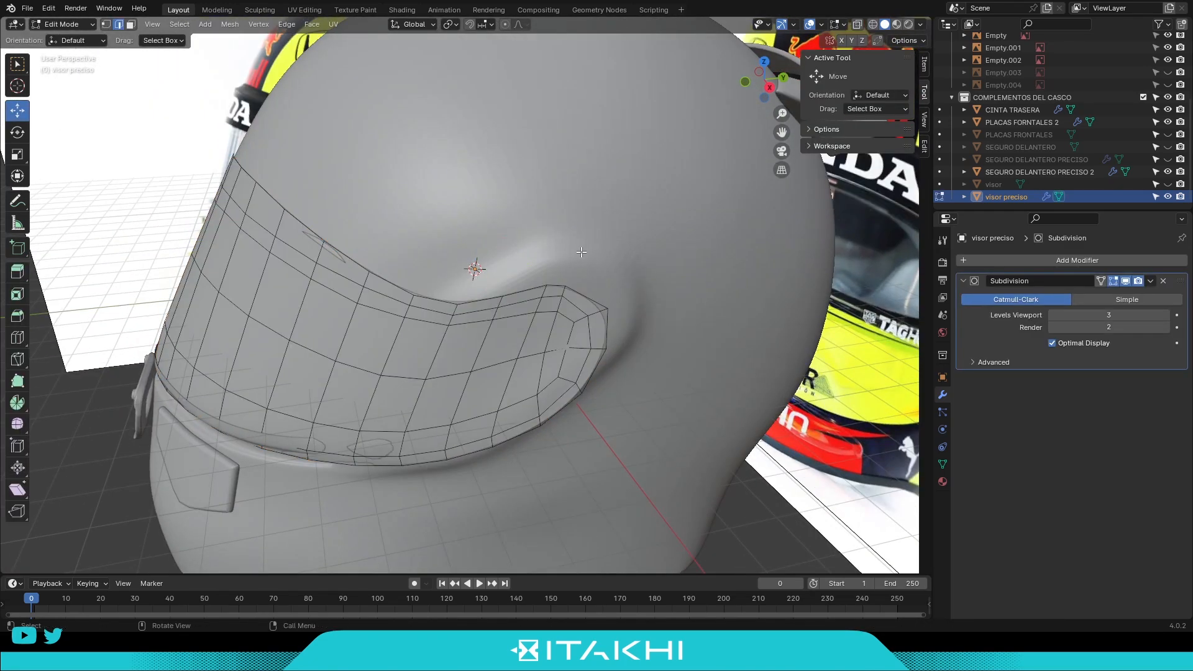
key("ctrl+z")
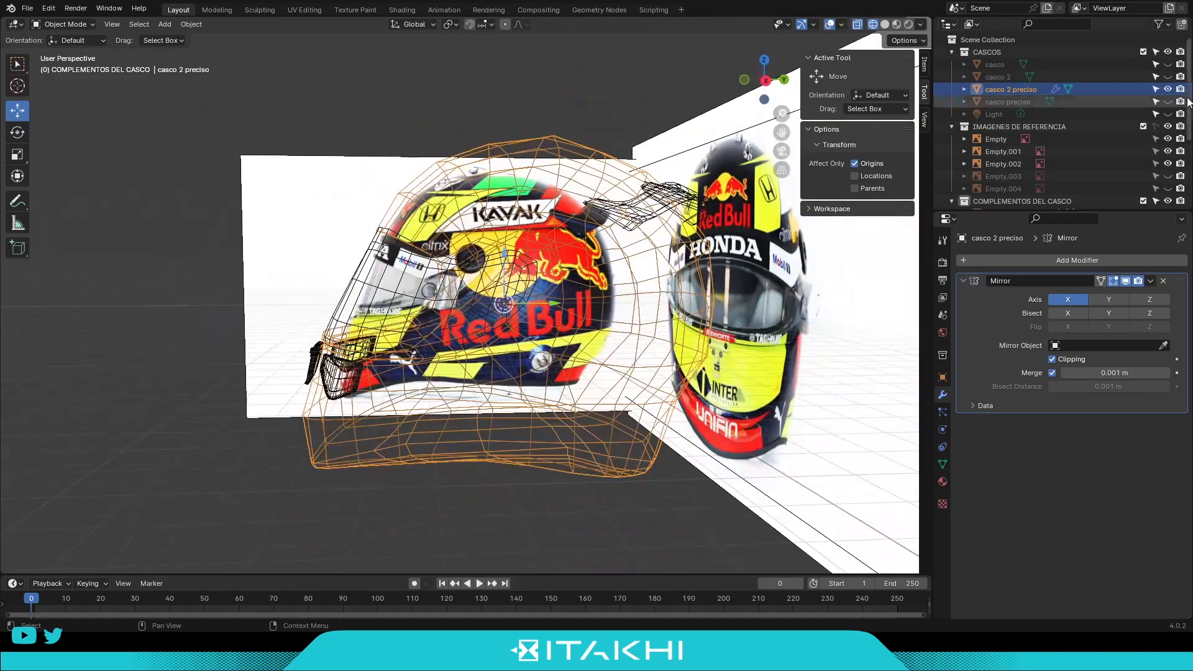
Save the file and adjust the rear border vertices of visor preciso to the side reference in right view.
key("ctrl+s")
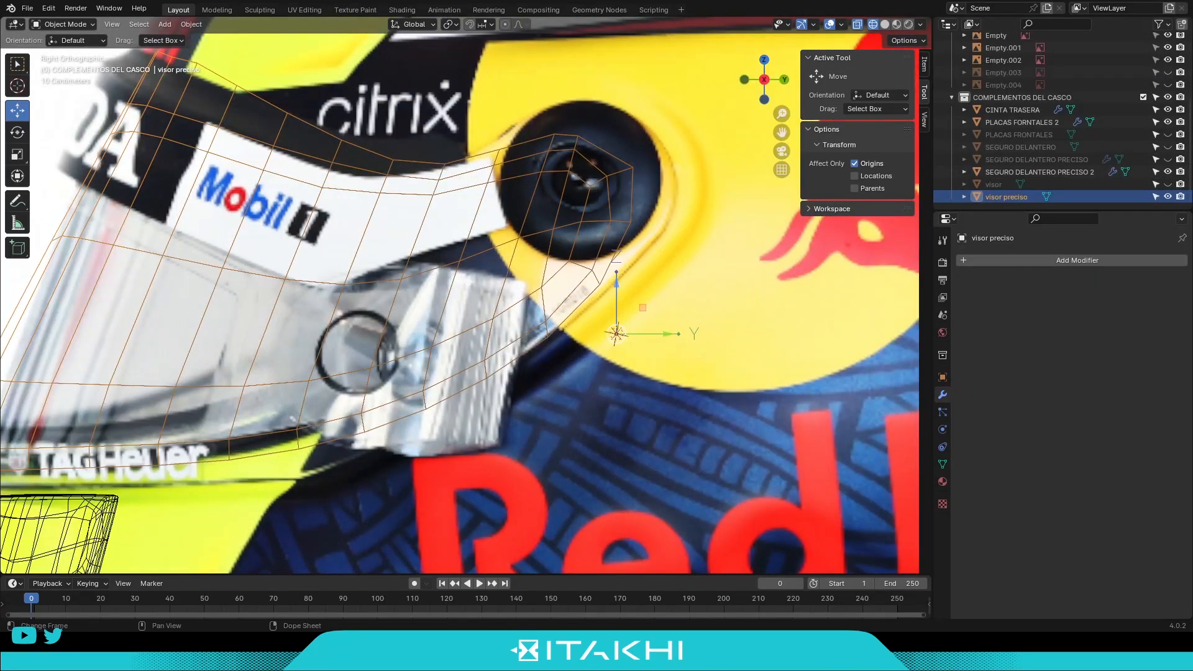
key("Tab")
scroll(373, 201, "up", 3)
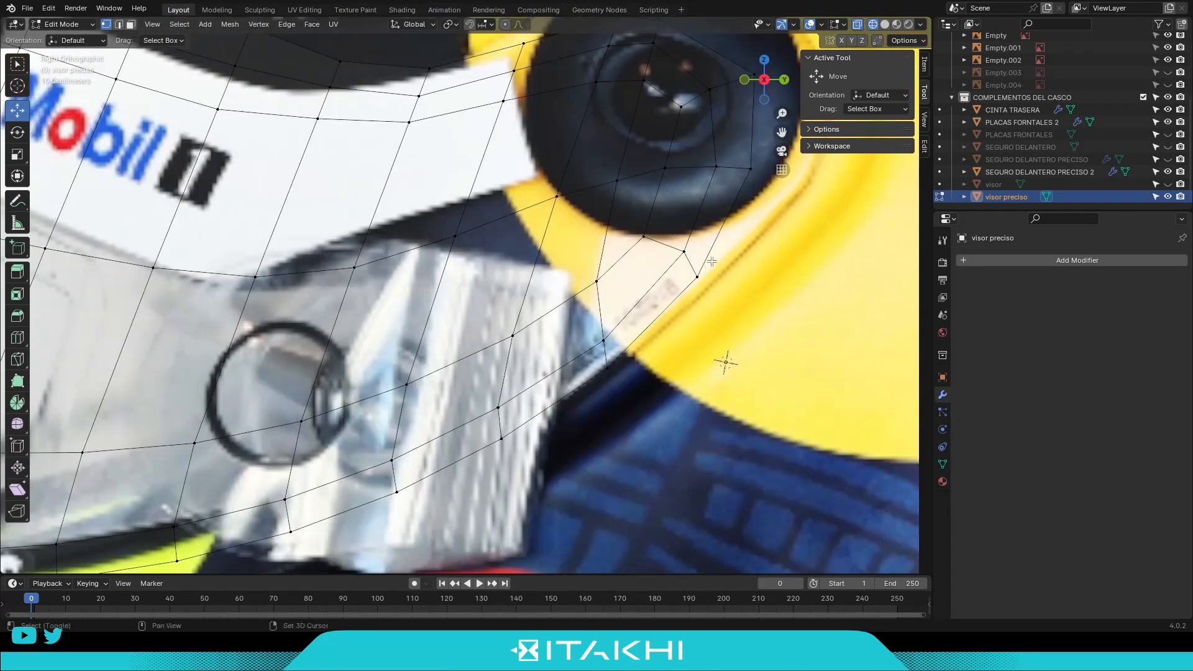
middle_click_drag(710, 268, 640, 322, "shift")
left_click_drag(654, 325, 662, 325)
middle_click_drag(663, 325, 621, 384, "shift")
left_click_drag(602, 261, 715, 292)
middle_click_drag(621, 273, 609, 296, "shift")
Shift the vertices at the dip of the visor's upper edge, near the white Mobil 1 strip, down and forward by about 0.08 m.
left_click_drag(646, 255, 540, 192)
left_click_drag(323, 187, 267, 267)
left_click_drag(294, 180, 294, 192)
left_click_drag(344, 241, 333, 241)
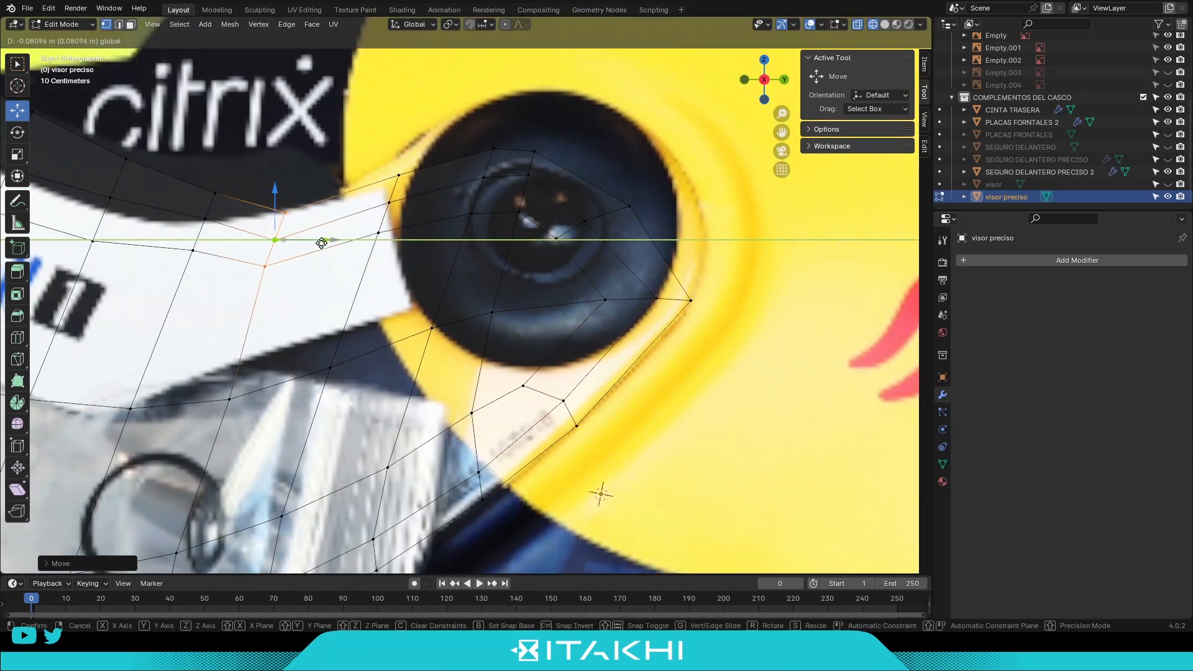
Raise and spread the visor's upper rear vertices around the round hinge in the side reference, undoing one misplaced move.
left_click_drag(497, 155, 496, 157)
left_click_drag(484, 180, 527, 144)
left_click_drag(641, 134, 667, 134)
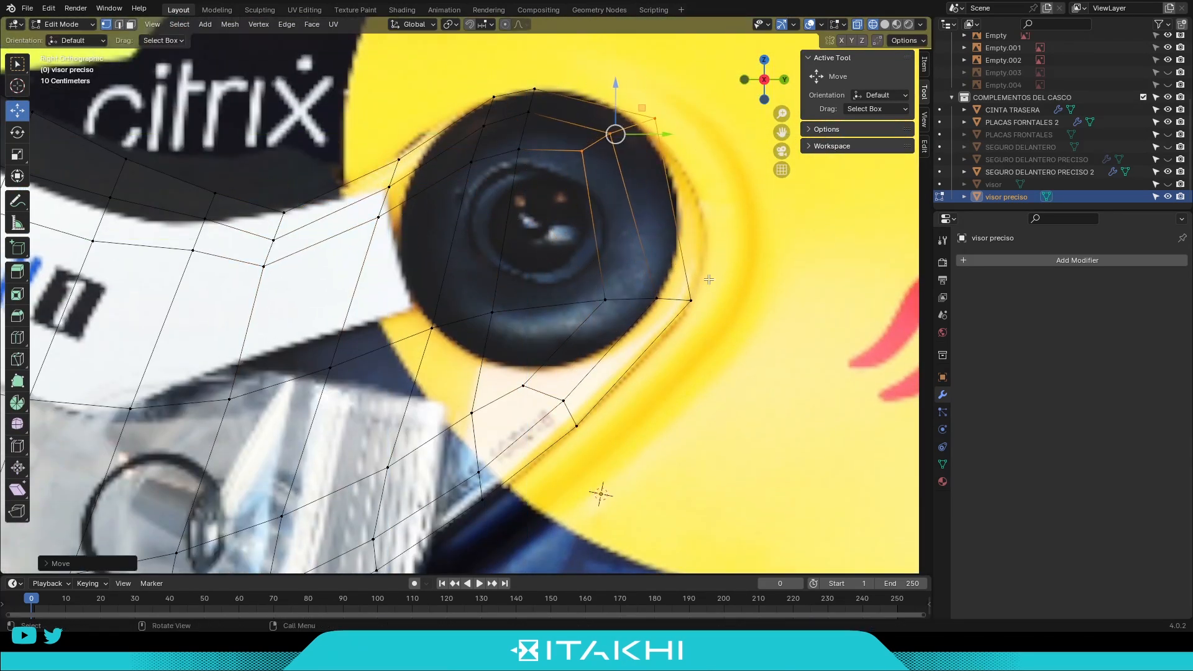
key("ctrl+z")
scroll(628, 296, "down", 7)
scroll(628, 296, "up", 4)
left_click_drag(539, 162, 556, 159)
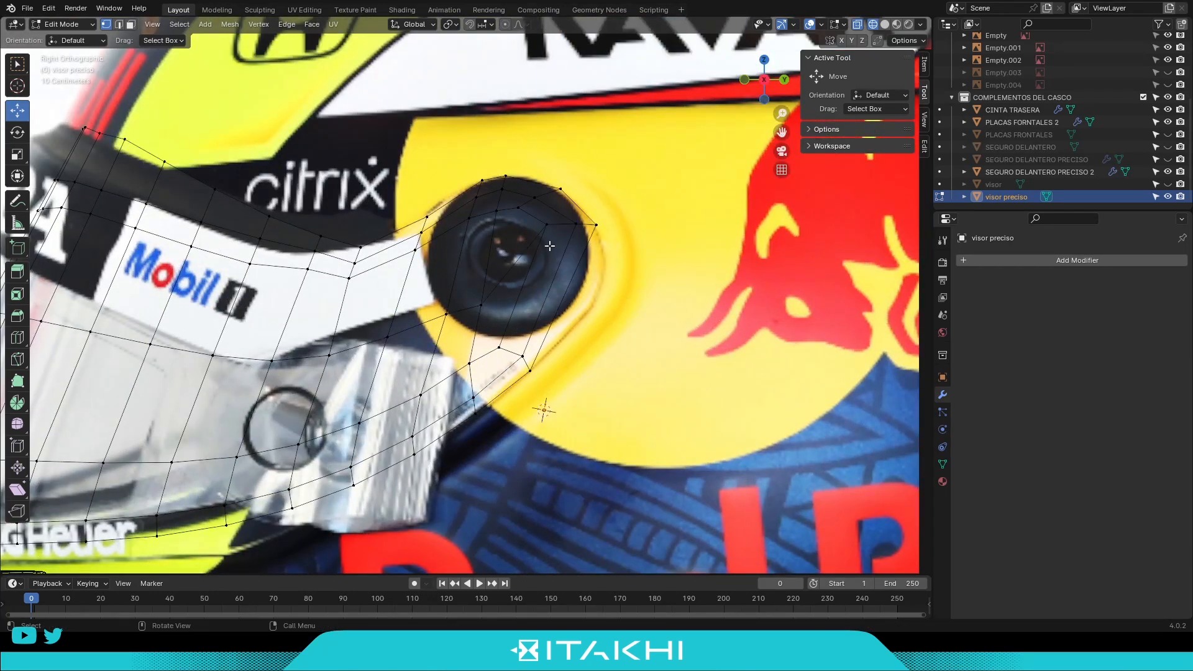
left_click_drag(596, 223, 595, 222)
scroll(595, 221, "up", 2)
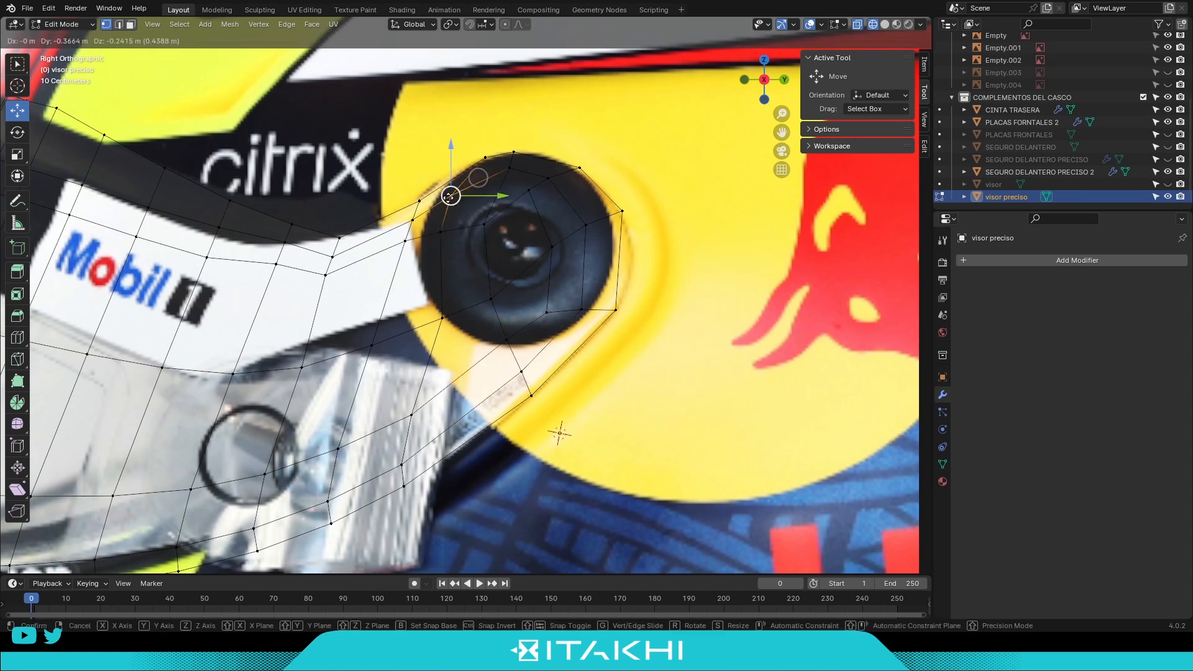
Refine the visor's border vertices around the hinge and along the lower edge to match the reference, and save the file.
left_click_drag(625, 302, 629, 298)
left_click_drag(420, 201, 406, 203)
scroll(466, 295, "down", 2)
left_click_drag(404, 486, 406, 494)
scroll(466, 296, "down", 1)
scroll(524, 215, "up", 3)
left_click_drag(514, 151, 511, 144)
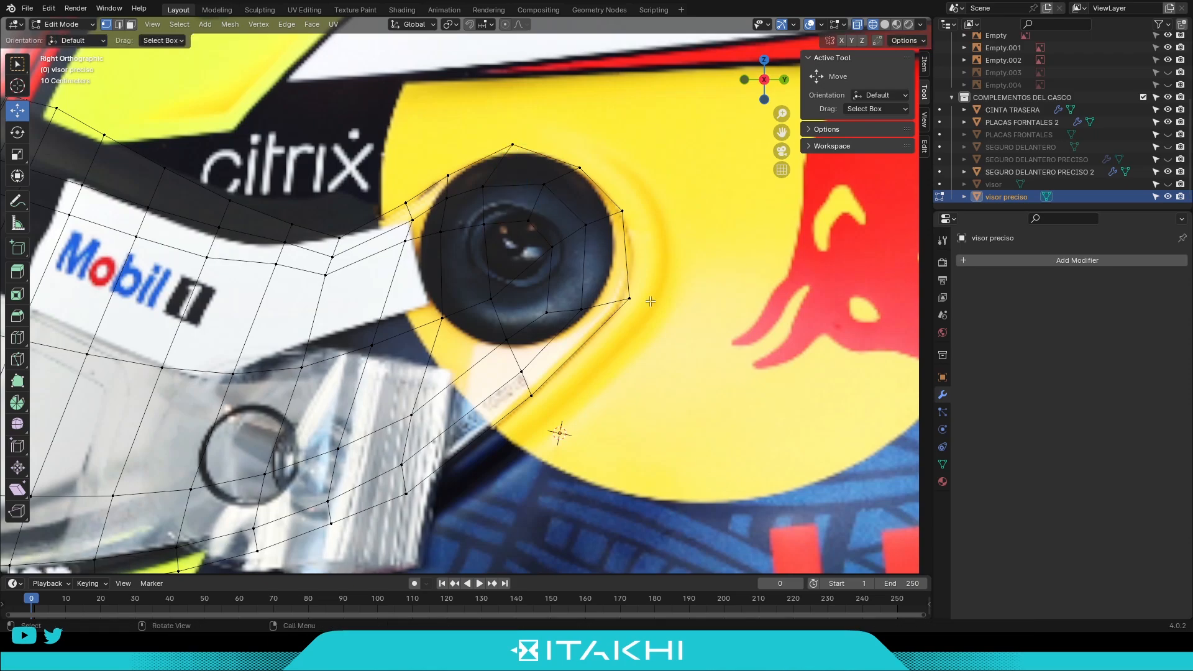
key("ctrl+s")
Smooth the vertices of visor preciso's rear section that surrounds the hinge area.
scroll(559, 298, "down", 4)
mouse_move(683, 283)
middle_mouse_down()
mouse_move(559, 298)
mouse_move(485, 323)
middle_mouse_up()
key("shift+z")
key("3")
left_click_drag(696, 230, 539, 476)
left_click(492, 458, "shift")
key("1")
right_click(500, 451)
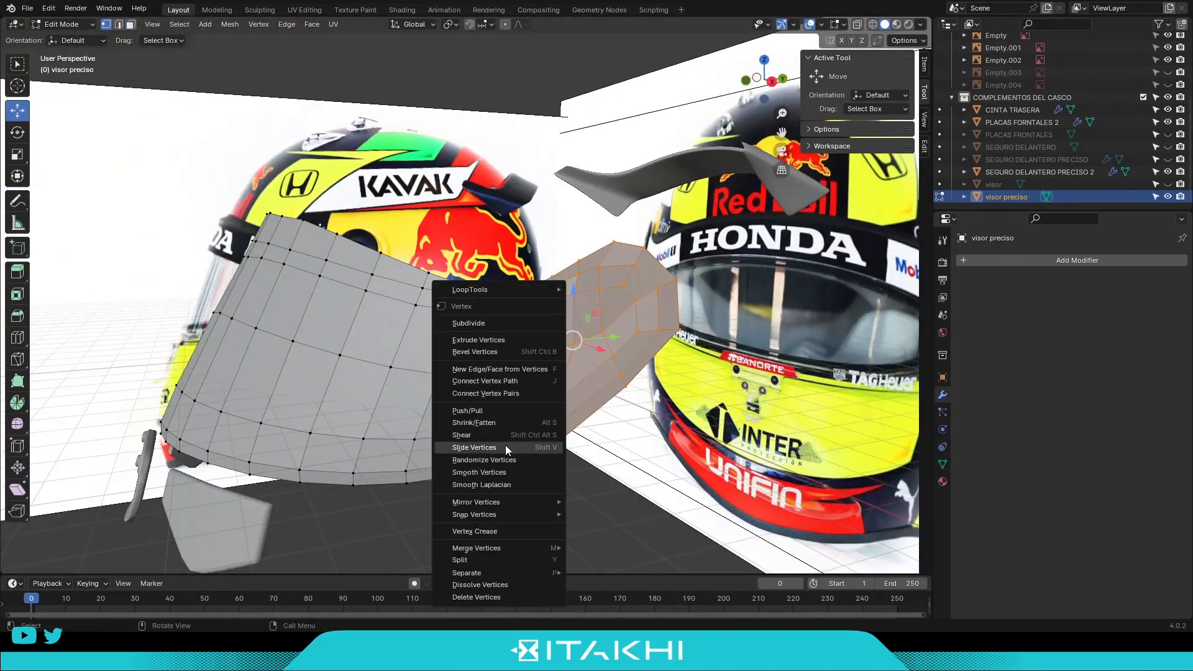
left_click(505, 472)
In right view, raise the visor's upper border vertices around the hinge and shift the rear upper one back about 0.025 m along Y.
middle_click_drag(505, 472, 509, 522)
key("KP_3")
key("shift+z")
scroll(532, 389, "up", 4)
left_click(504, 157)
left_click_drag(507, 136, 508, 129)
left_click_drag(560, 125, 560, 116)
left_click_drag(651, 218, 664, 218)
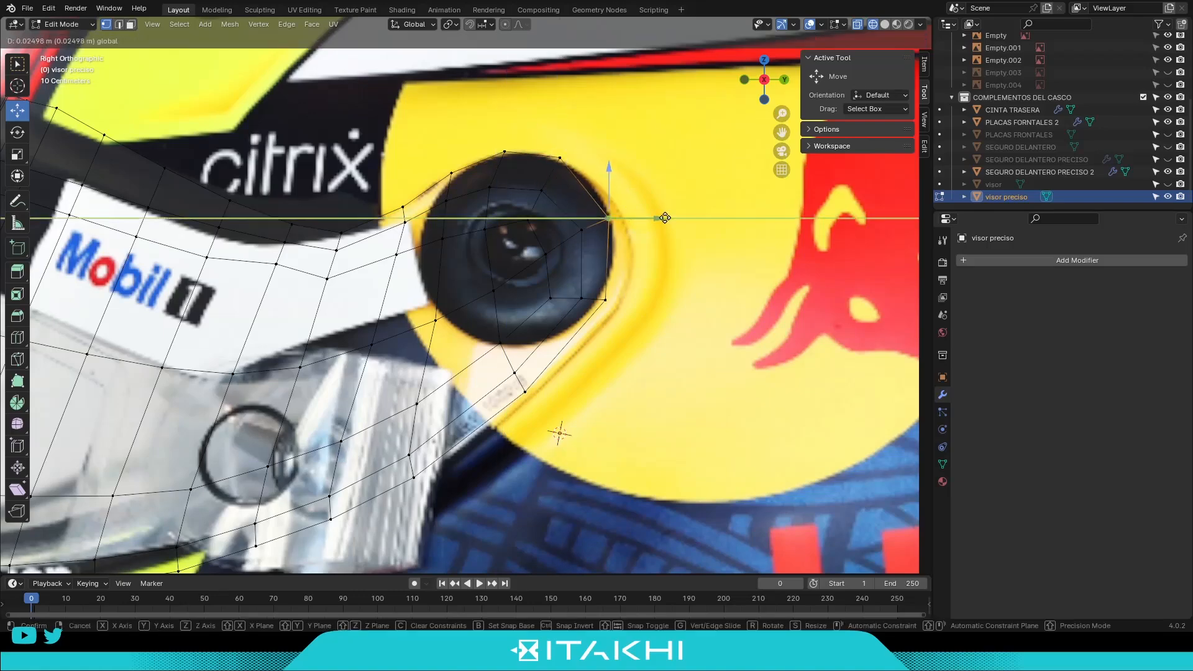
Move the visor's rear border vertex backward and the lower-edge vertices down to match the side reference, and save the file.
left_click_drag(648, 300, 666, 300)
left_click_drag(525, 350, 525, 361)
left_click_drag(413, 435, 414, 444)
left_click(621, 205)
scroll(665, 206, "down", 6)
middle_click_drag(665, 206, 475, 276)
key("ctrl+s")
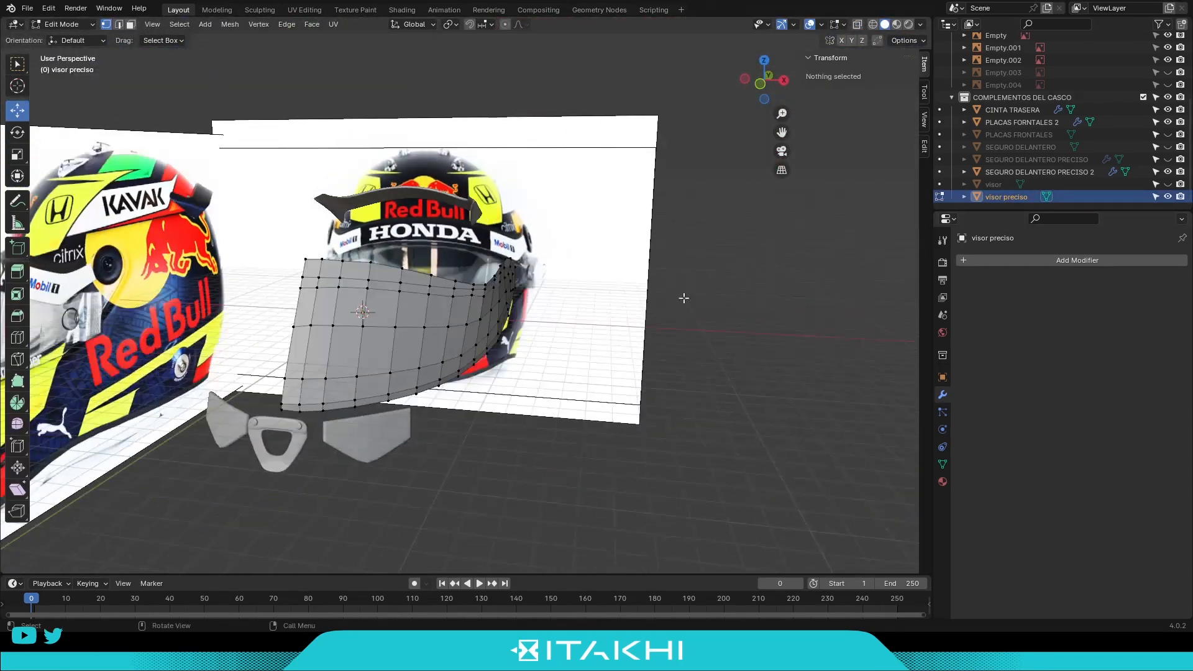
Add a Subdivision modifier at viewport level 3, fit the visor's lower front vertices to the helmet along Y, and save.
left_click(1077, 260)
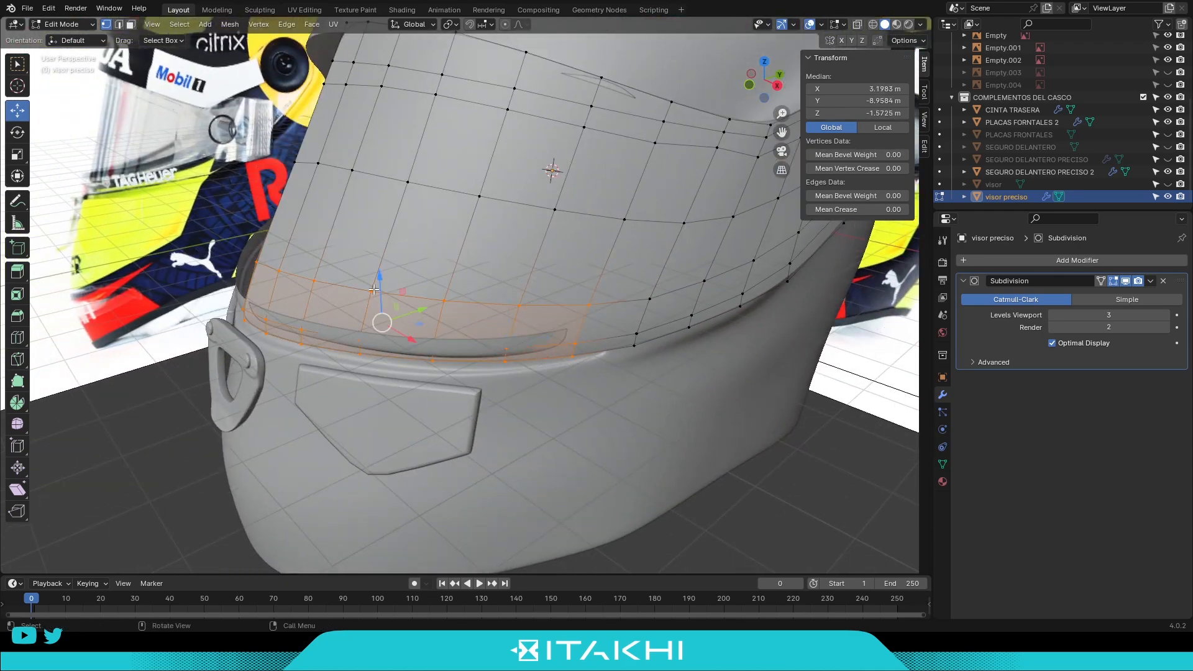
key("g")
key("y")
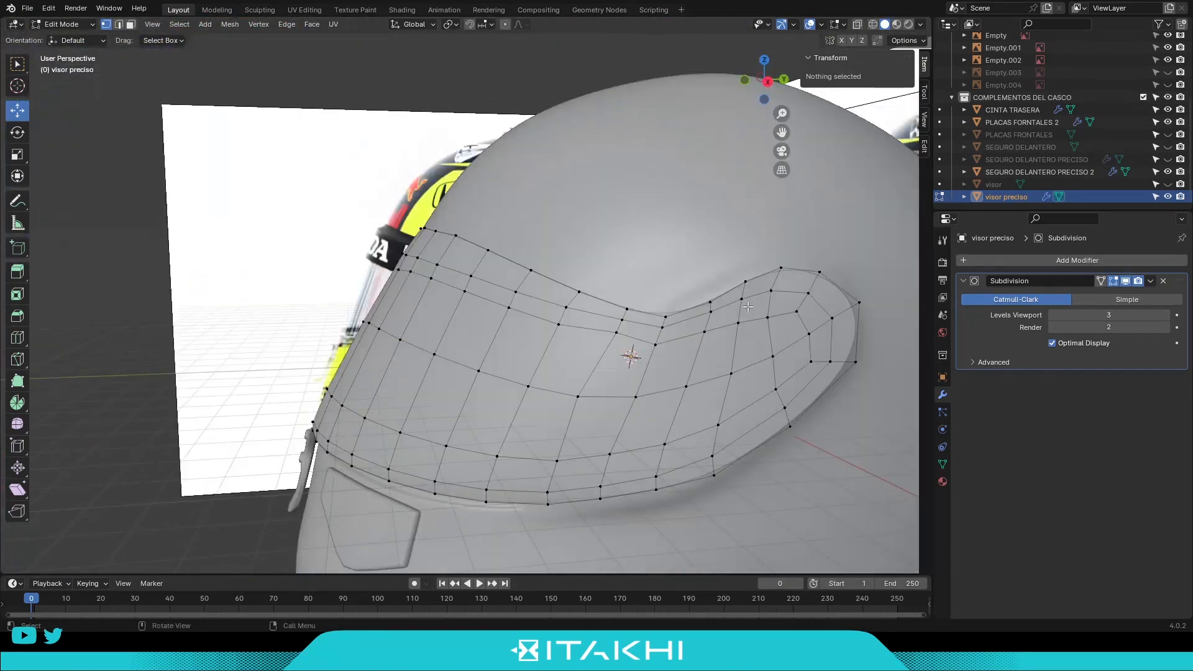
key("ctrl+s")
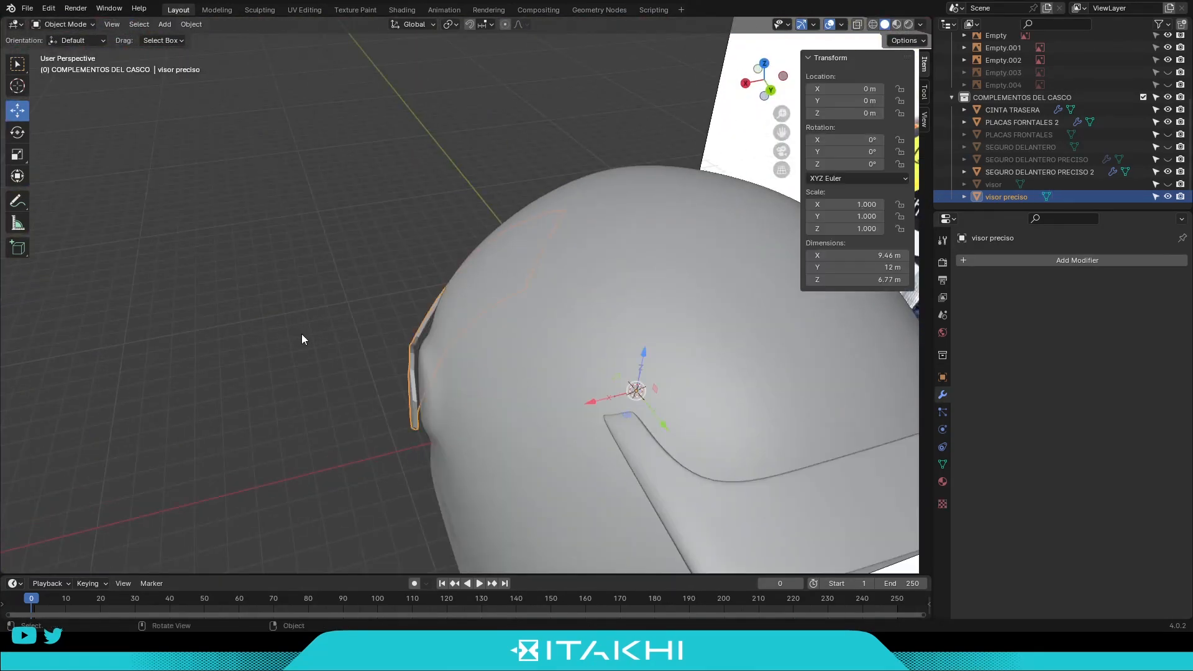
Try a level 2 subdivision on visor preciso.
key("ctrl+2")
middle_click_drag(301, 339, 461, 369)
key("ctrl+z")
Open the face operations for the narrow faces along the visor's centre edge and save the file.
key("Tab")
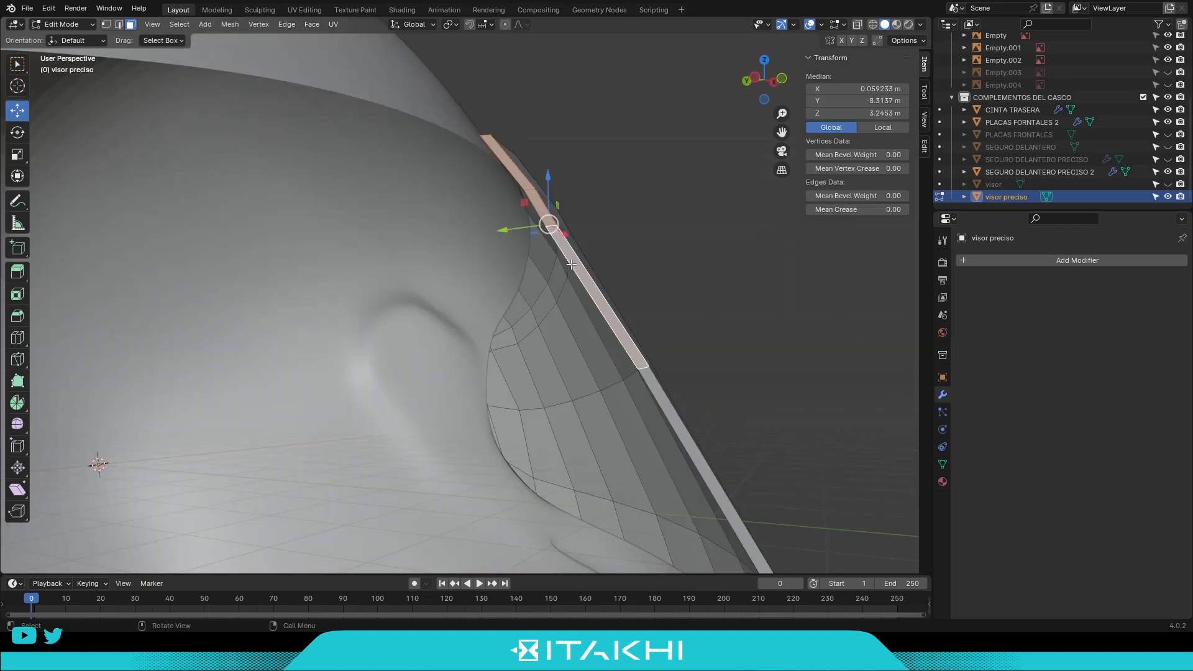
right_click(607, 455)
key("ctrl+s")
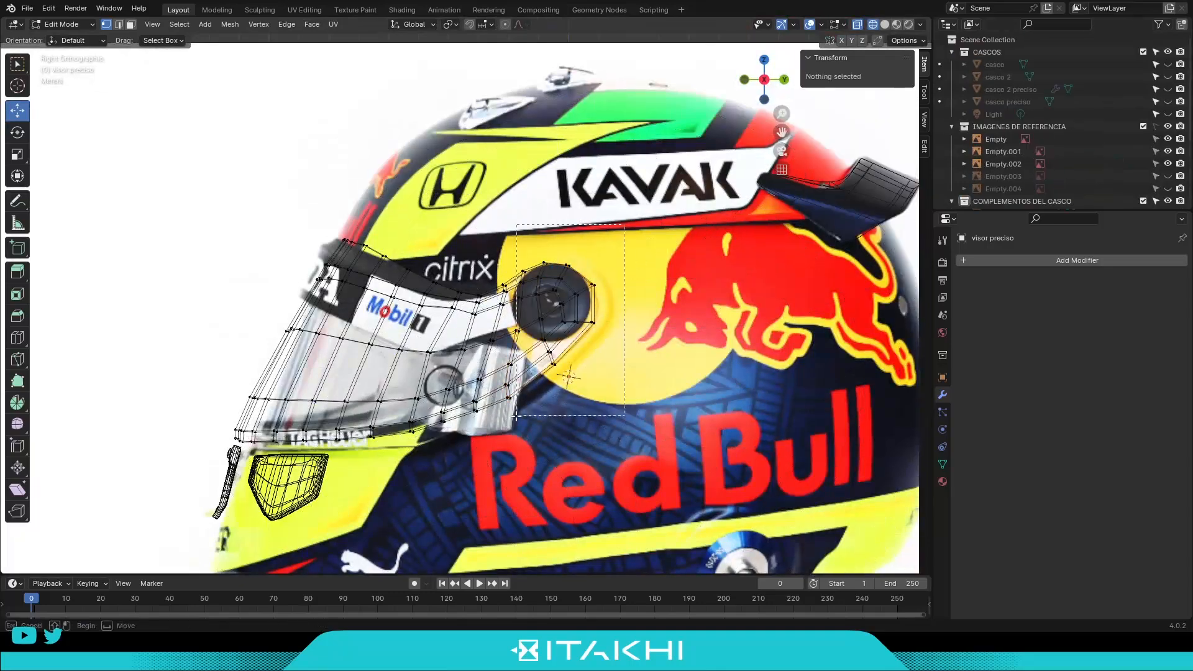
Select the visor's side and lower front vertices in see-through display to fit them to the side reference.
scroll(655, 338, "up", 2)
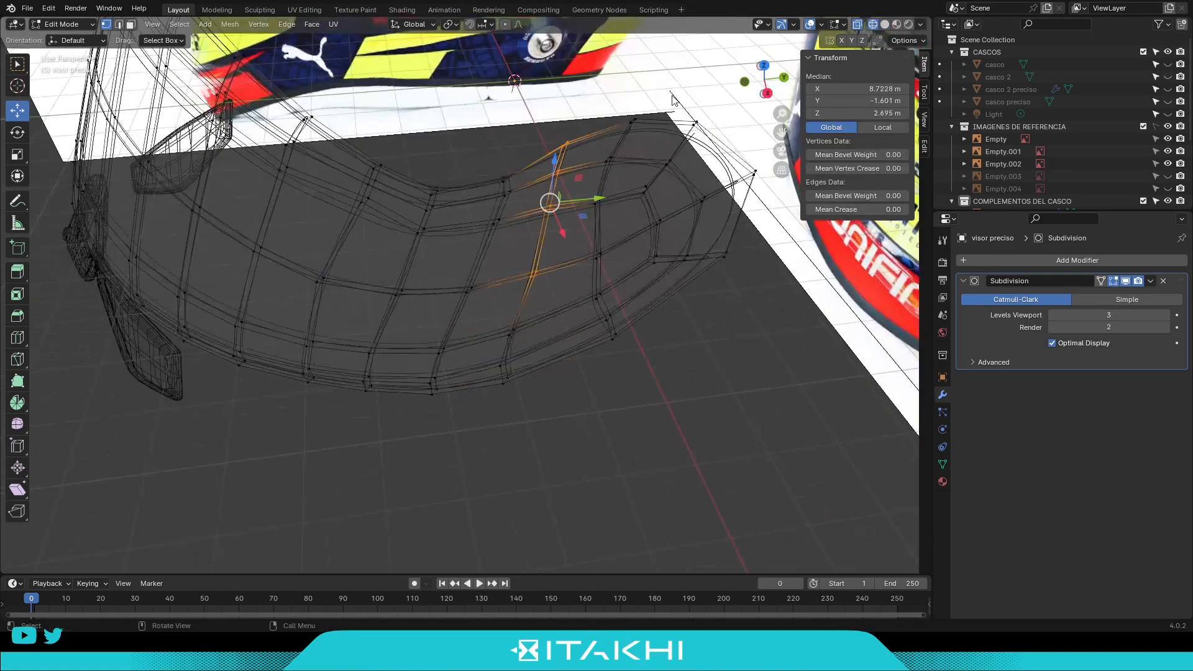
left_click_drag(403, 409, 482, 308)
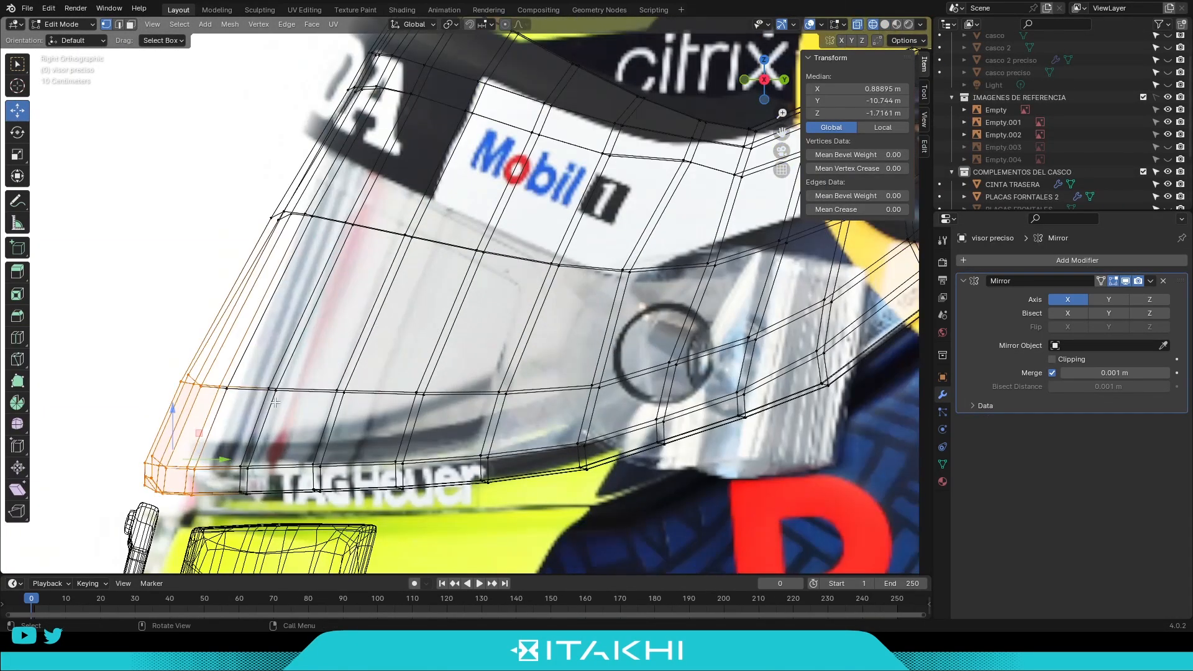
left_click_drag(205, 316, 257, 368)
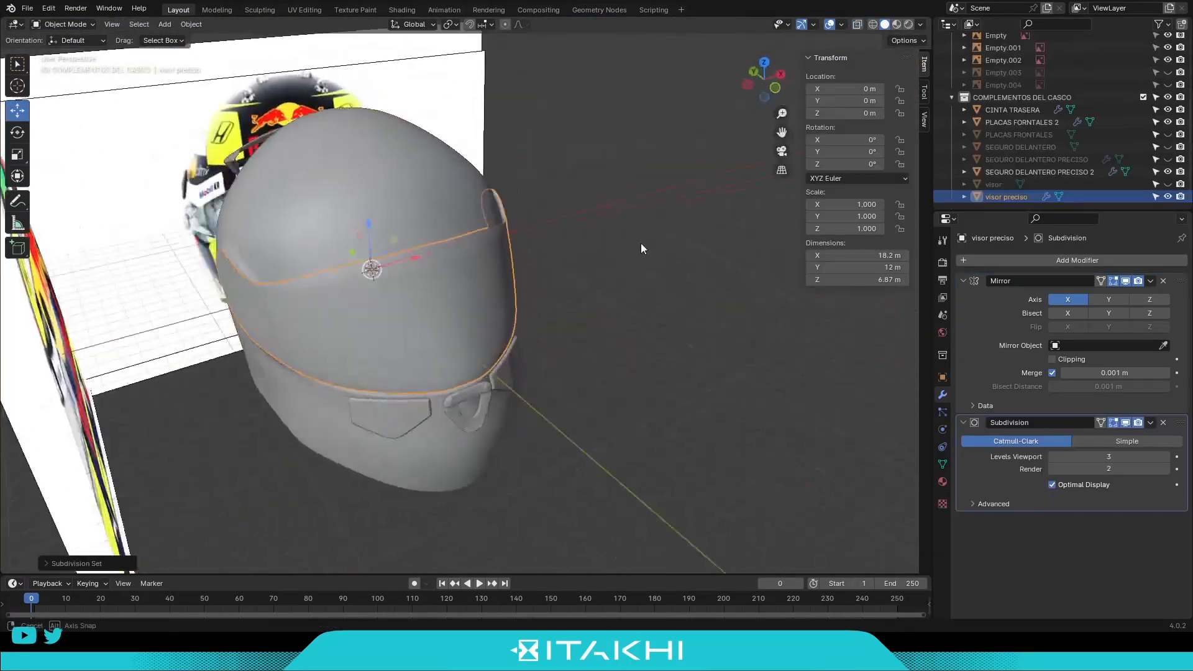
middle_click_drag(640, 243, 620, 275)
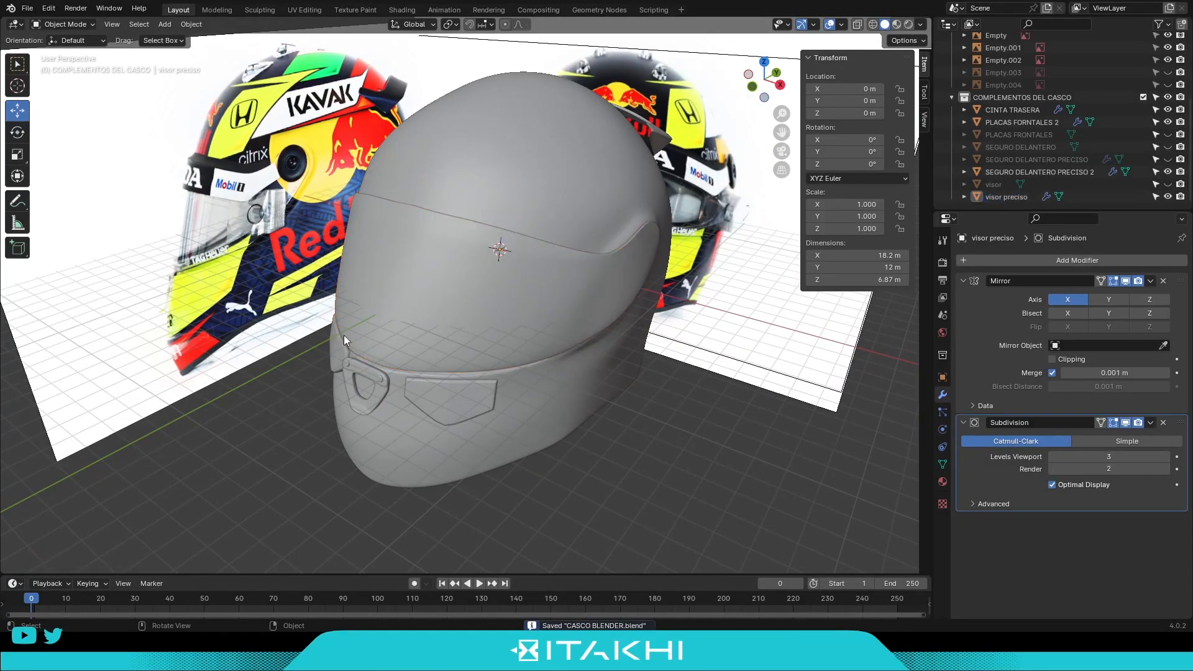
middle_click_drag(431, 288, 316, 253)
scroll(282, 243, "up", 2)
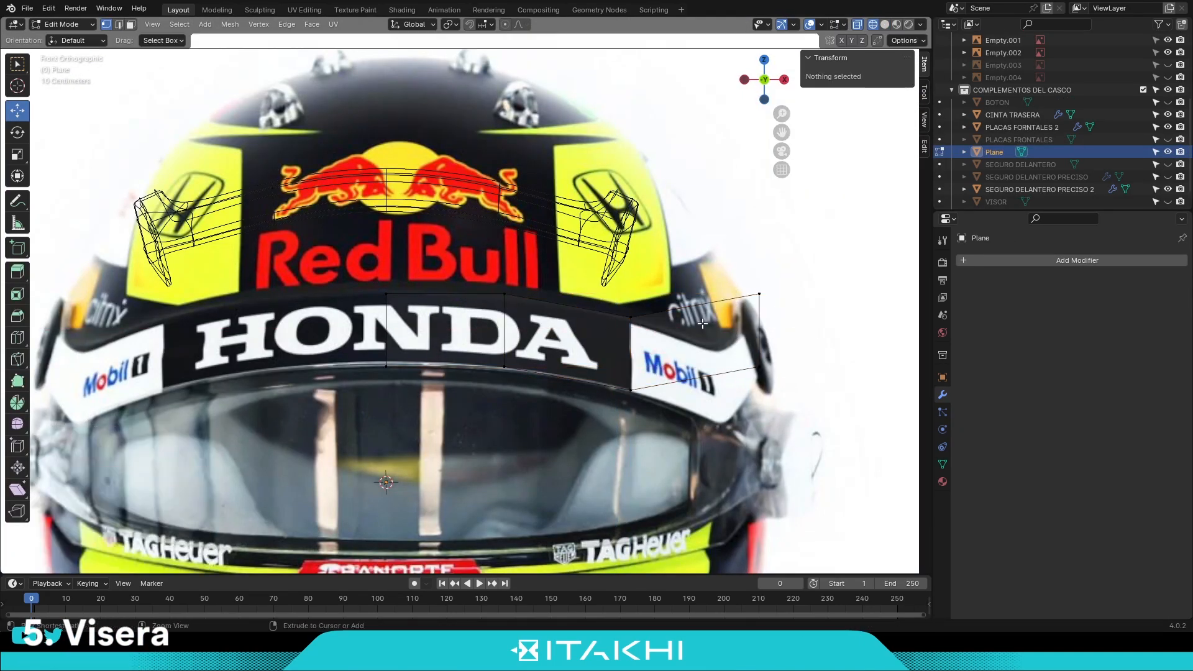
Move the whole plane mesh forward along Y to the front of the helmet in right view.
middle_click_drag(839, 357, 627, 326)
key("KP_3")
key("a")
left_click_drag(615, 329, 326, 329)
scroll(326, 329, "down", 1)
key("alt+a")
middle_click_drag(292, 306, 487, 413, "shift")
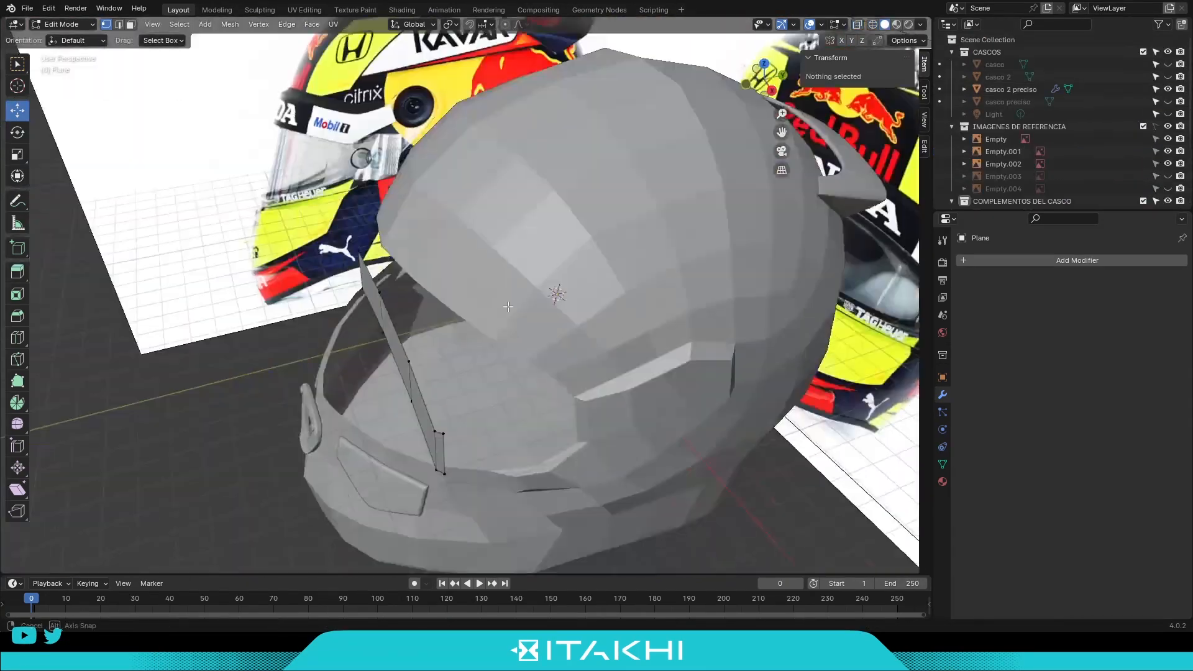
Rotate the plane strip -28.9° about X to follow the helmet front in the side reference, checking it in wireframe.
middle_click_drag(484, 279, 431, 231)
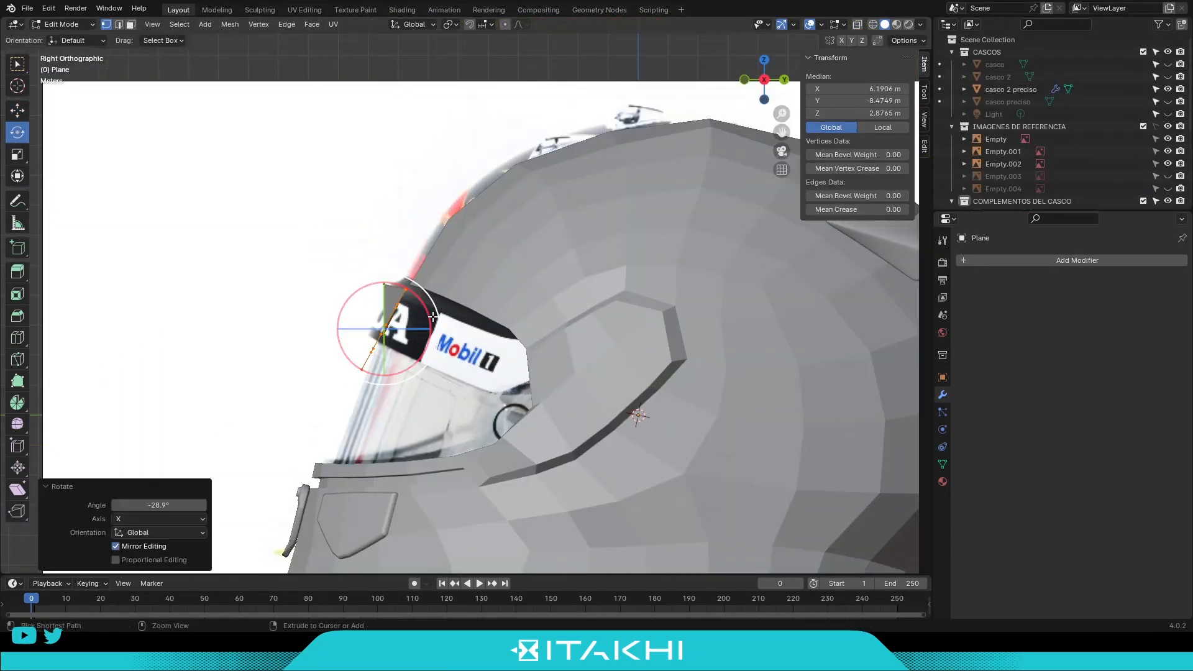
key("shift+z")
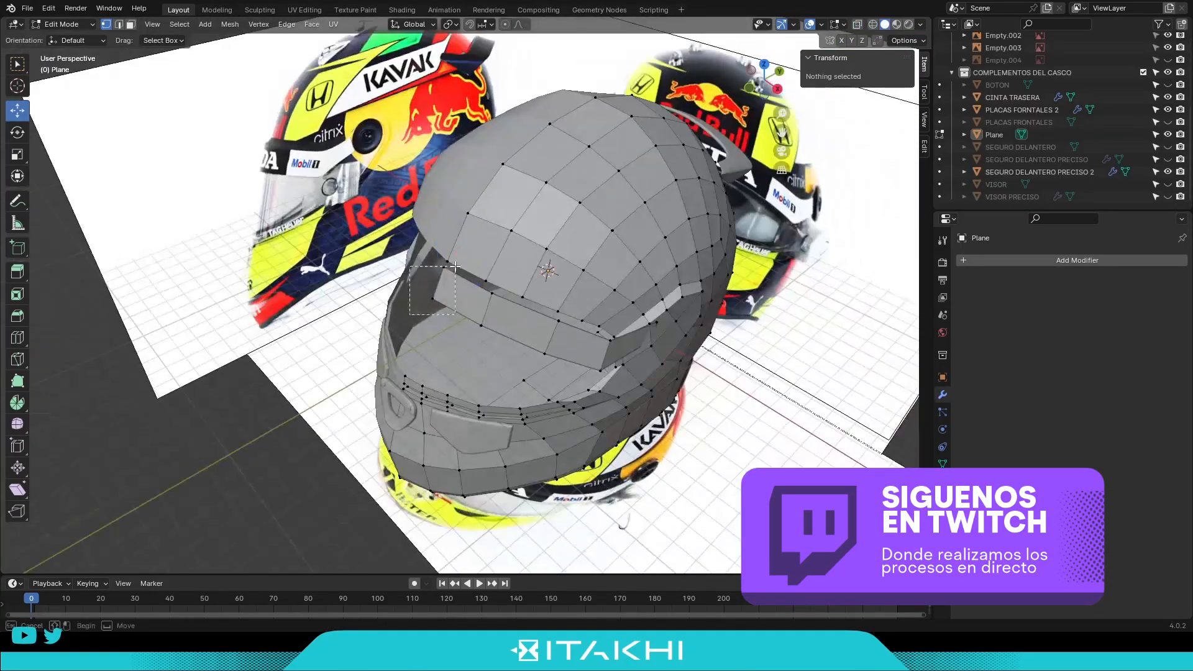
middle_click_drag(621, 360, 660, 375)
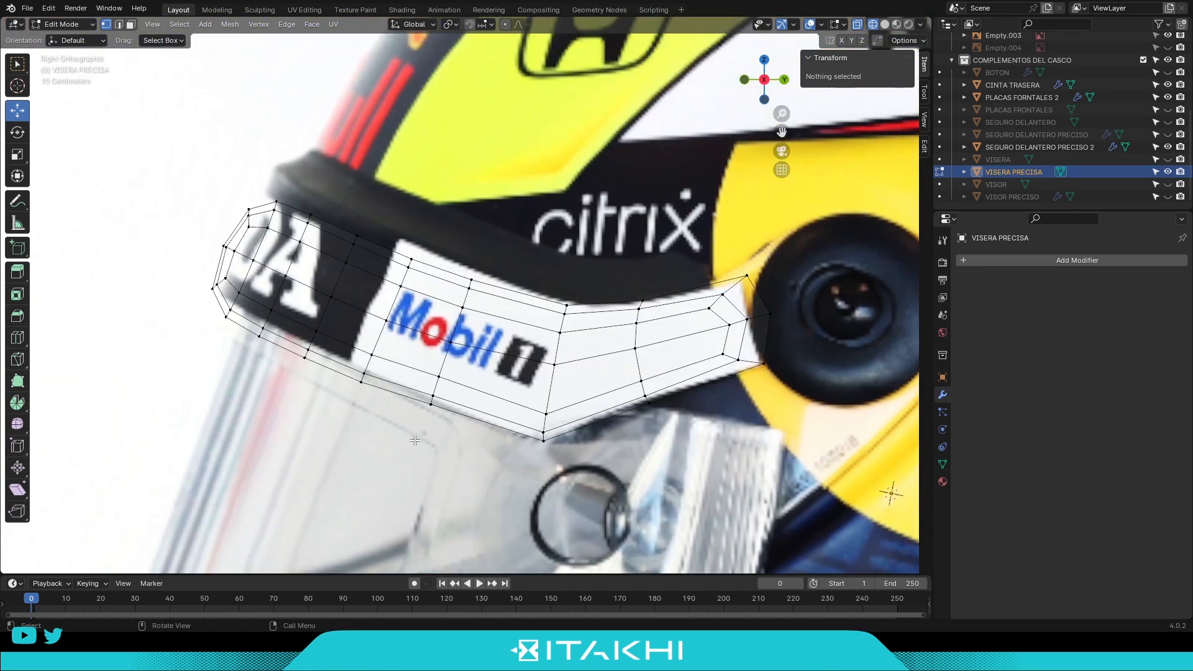
Open the X position of VISERA PRECISA's front vertices for editing and choose the Knife tool for its mesh.
scroll(392, 303, "up", 1)
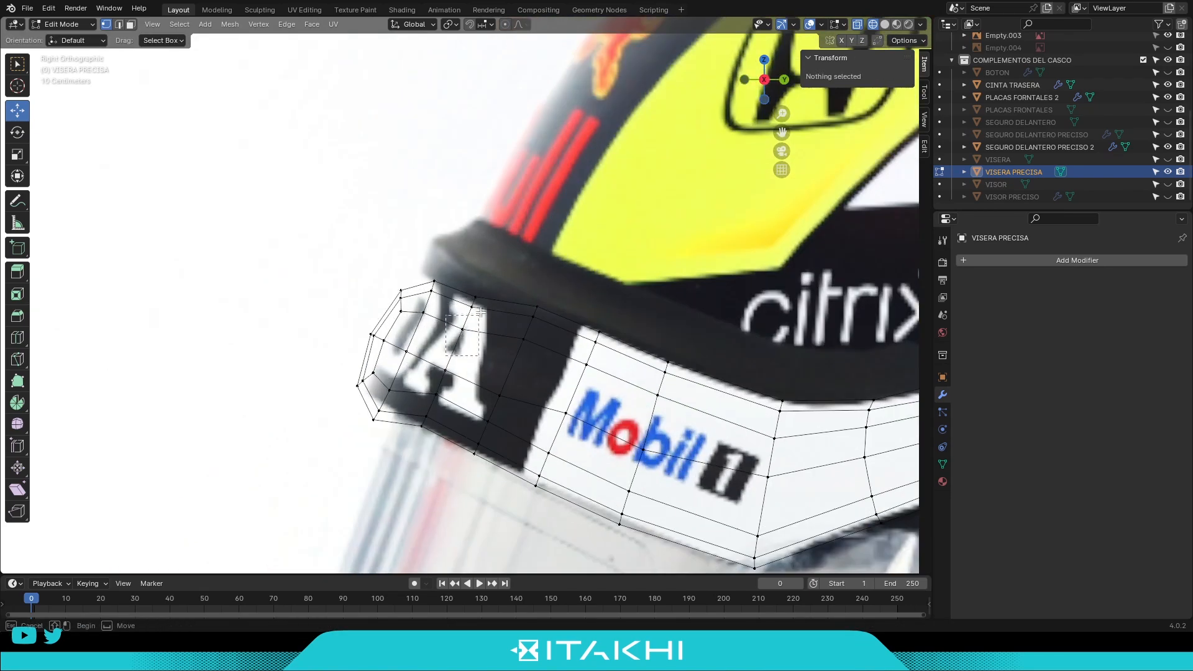
left_click(877, 88)
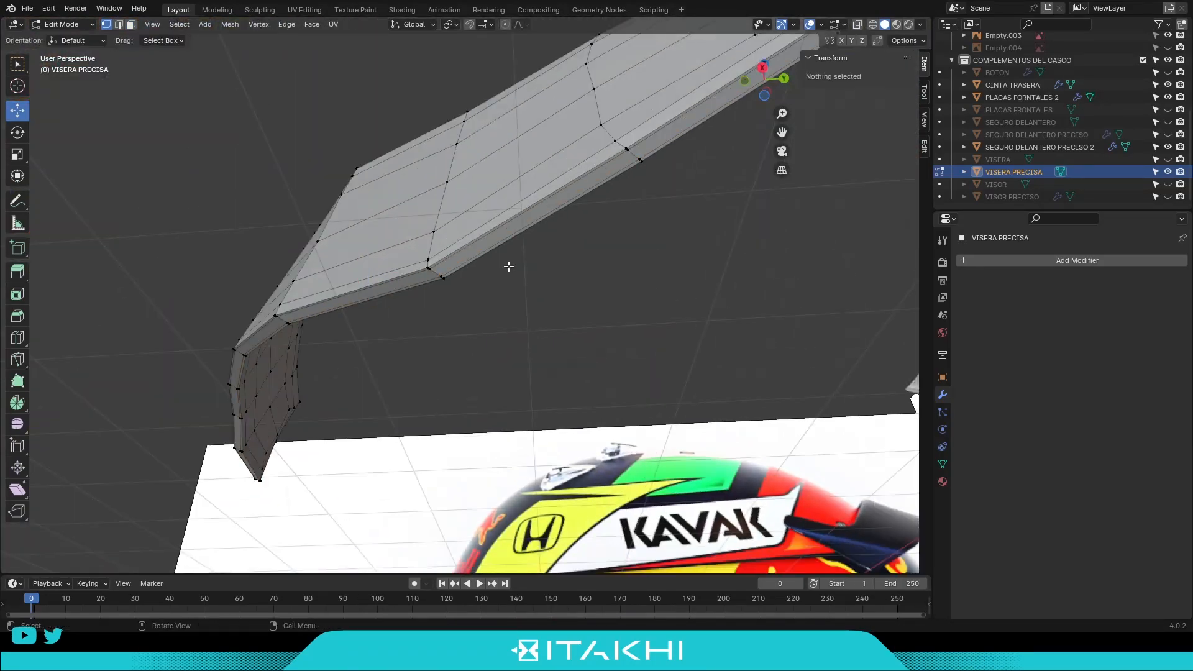
left_click(18, 359)
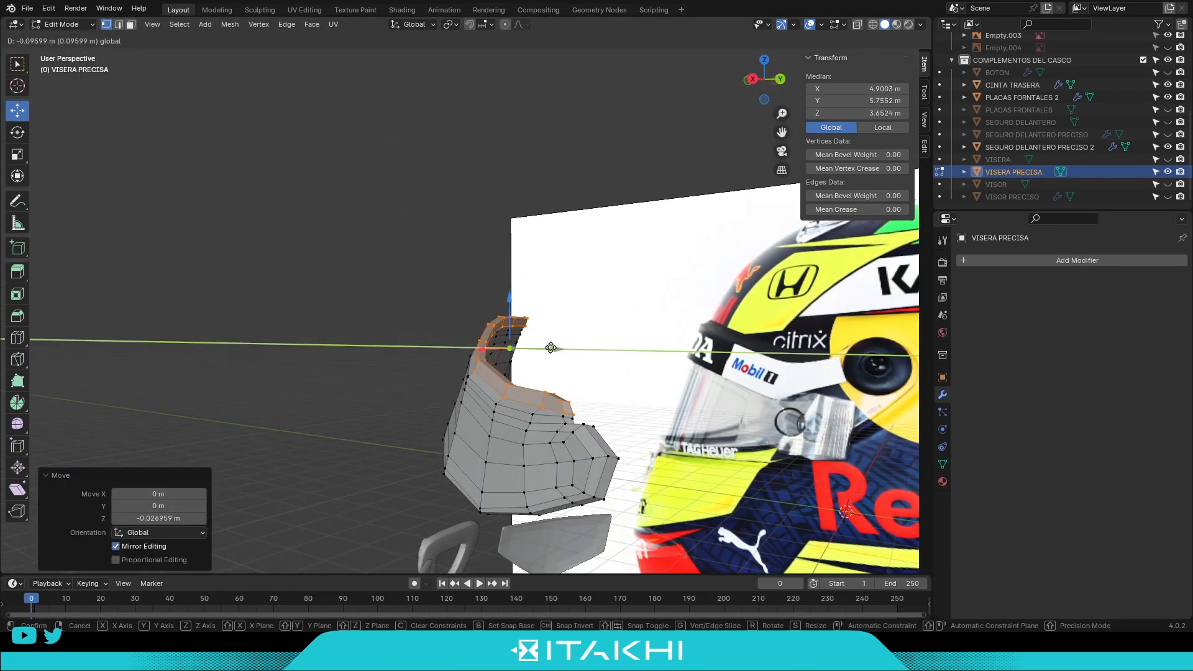
Shift the upper rim vertices of VISERA PRECISA along Y and inspect the rim's shape up close.
scroll(684, 373, "up", 6)
left_click_drag(876, 497, 840, 509)
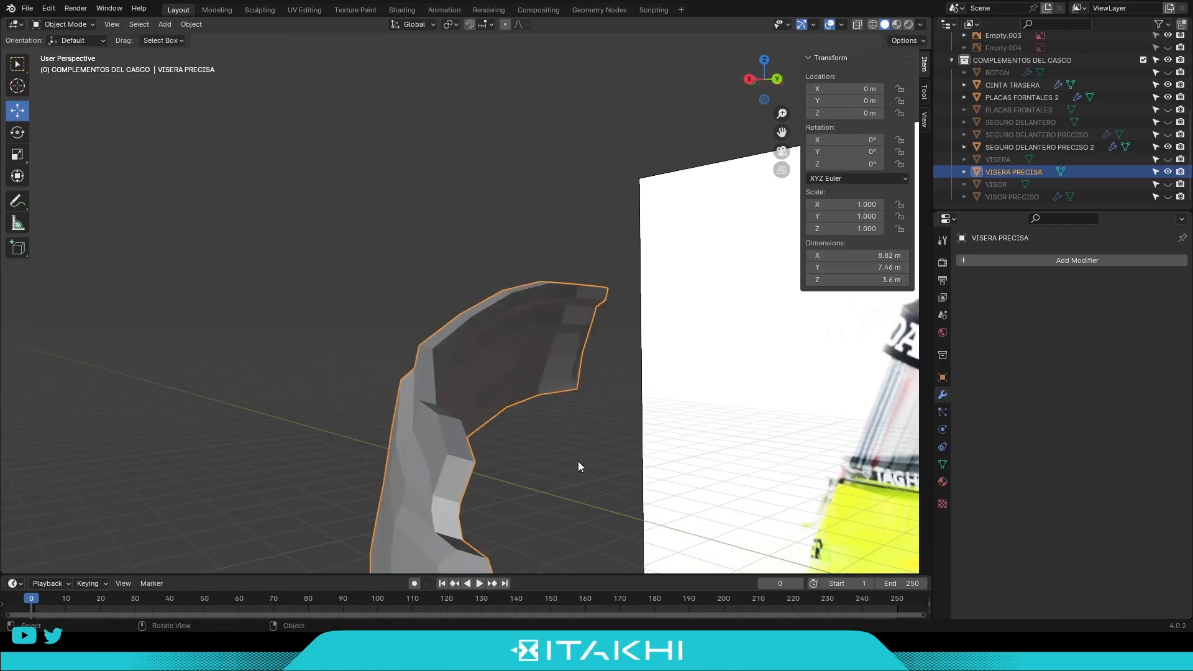
key("Tab")
middle_click_drag(578, 467, 509, 445)
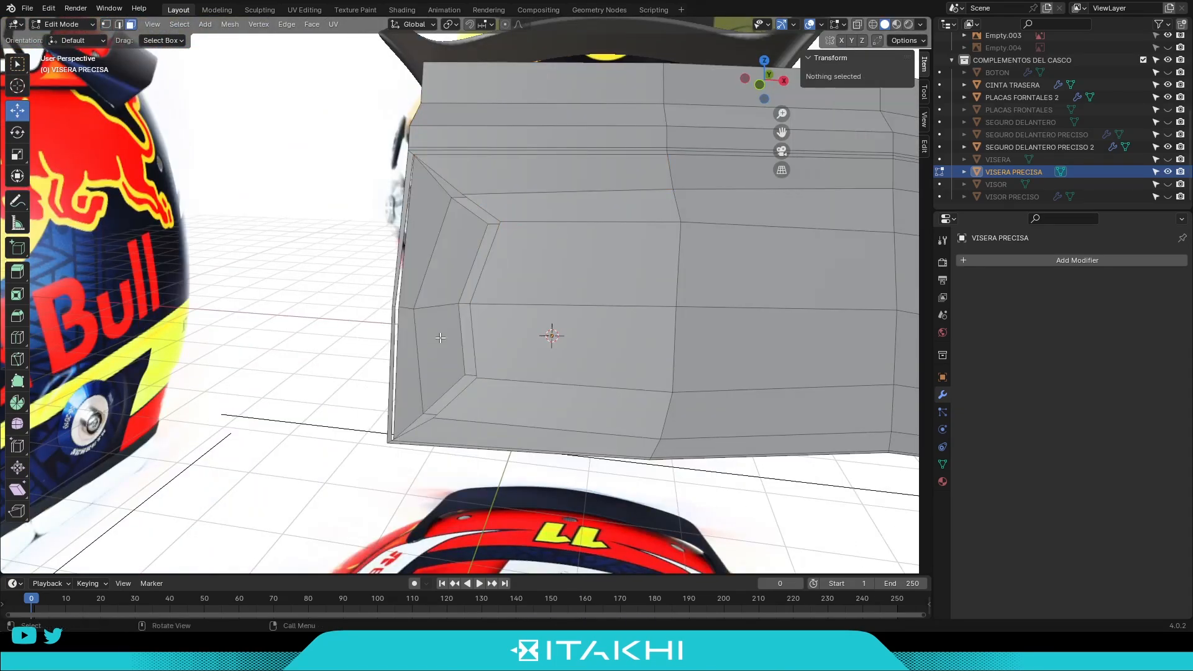
Align the vertices on VISERA PRECISA's centre edge by setting their X position to 0 m.
left_click_drag(342, 328, 377, 307)
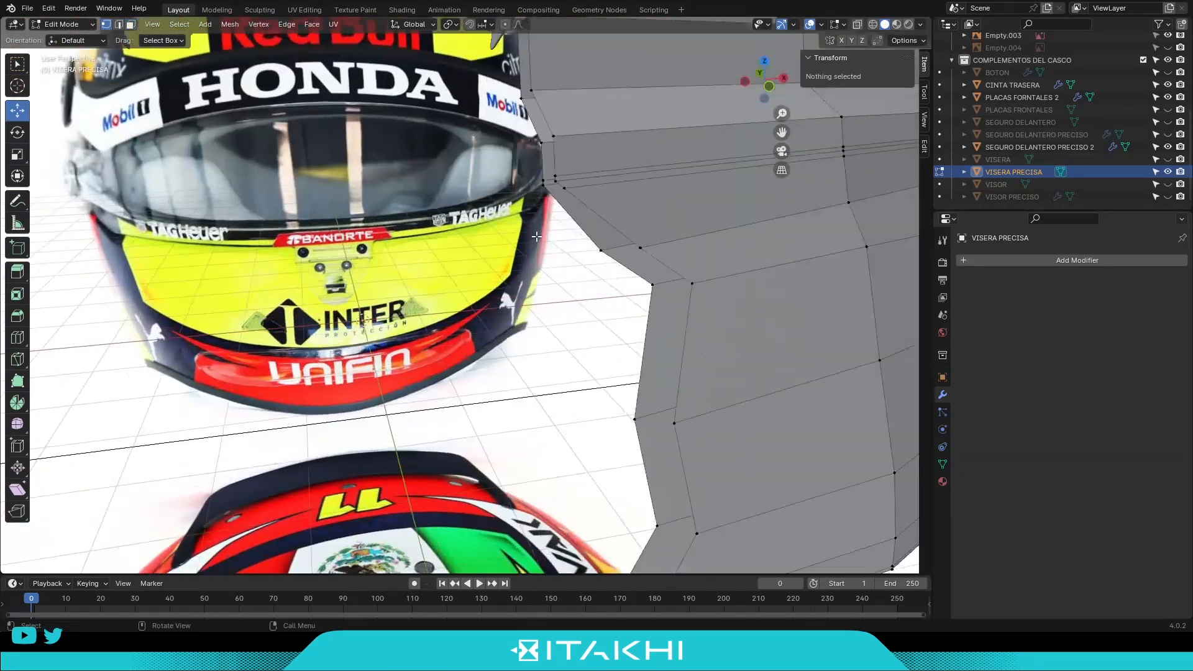
middle_click_drag(714, 292, 730, 338)
scroll(666, 487, "up", 2)
left_click(705, 500)
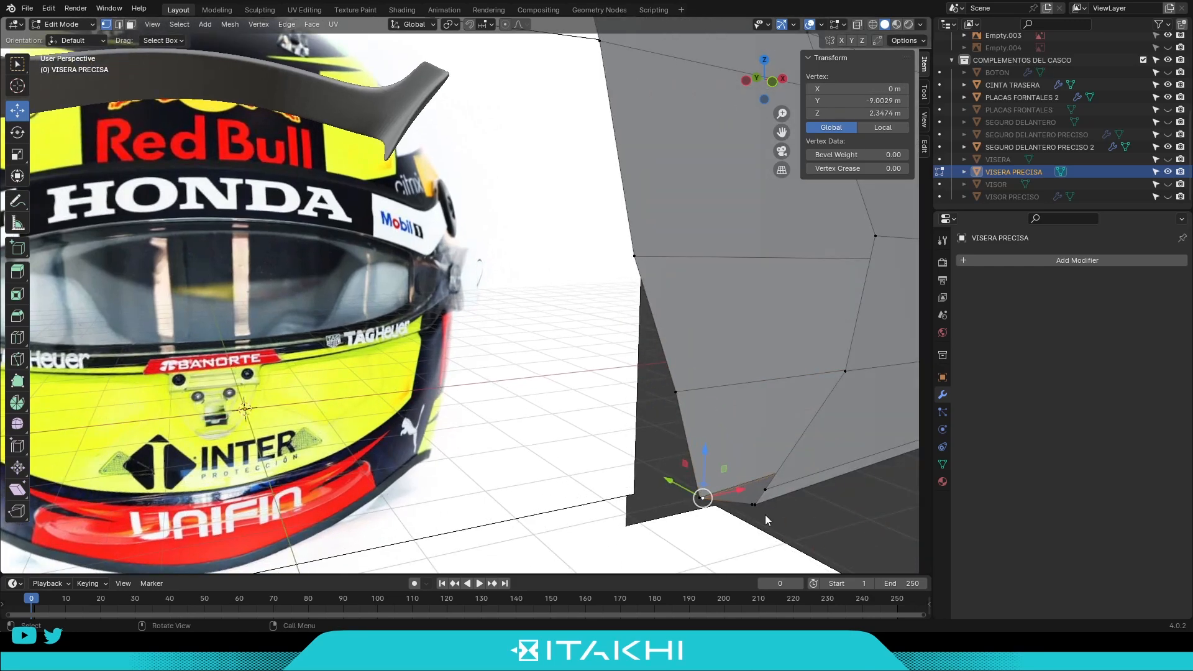
left_click(857, 88)
type("0")
key("Return")
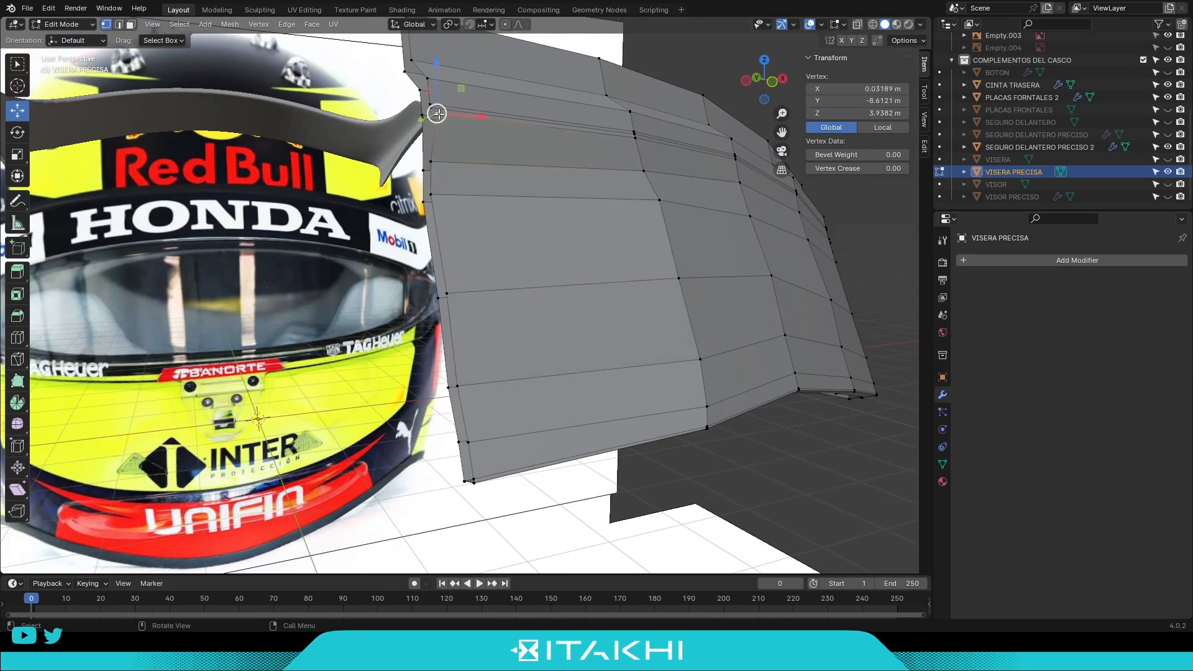
Try a level 3 subdivision on VISERA PRECISA.
scroll(441, 117, "down", 4)
key("Tab")
key("ctrl+3")
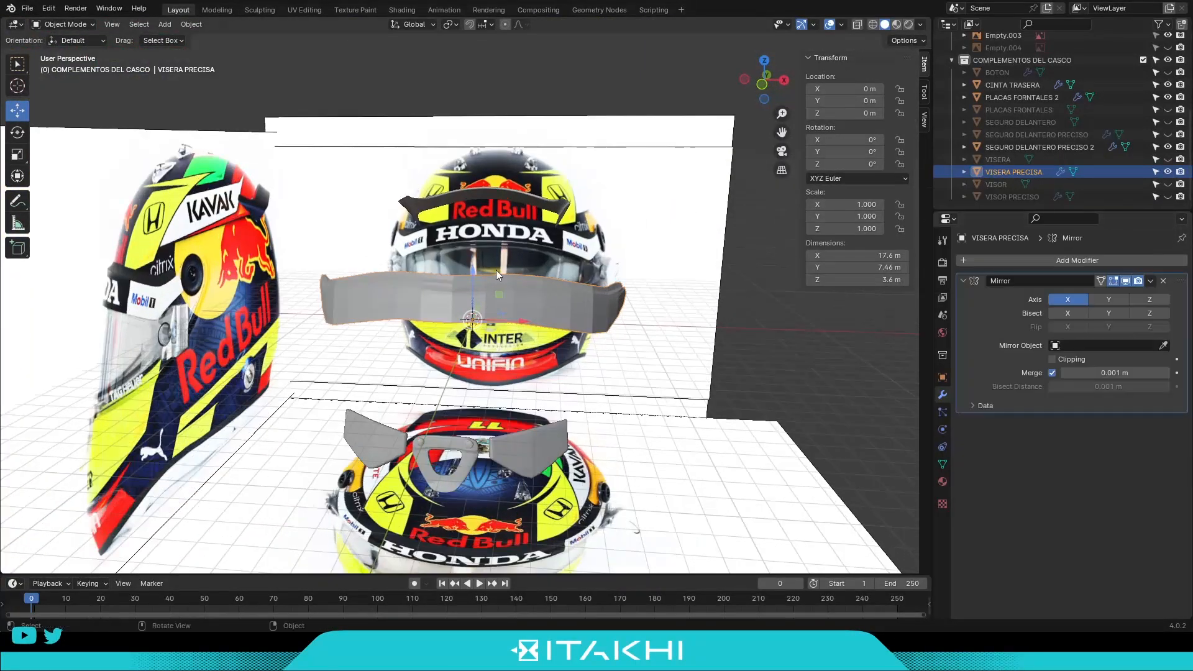
Move the vertices along VISERA PRECISA's upper edge to refine its curve and preview it with level 3 subdivision.
scroll(496, 269, "up", 3)
key("g")
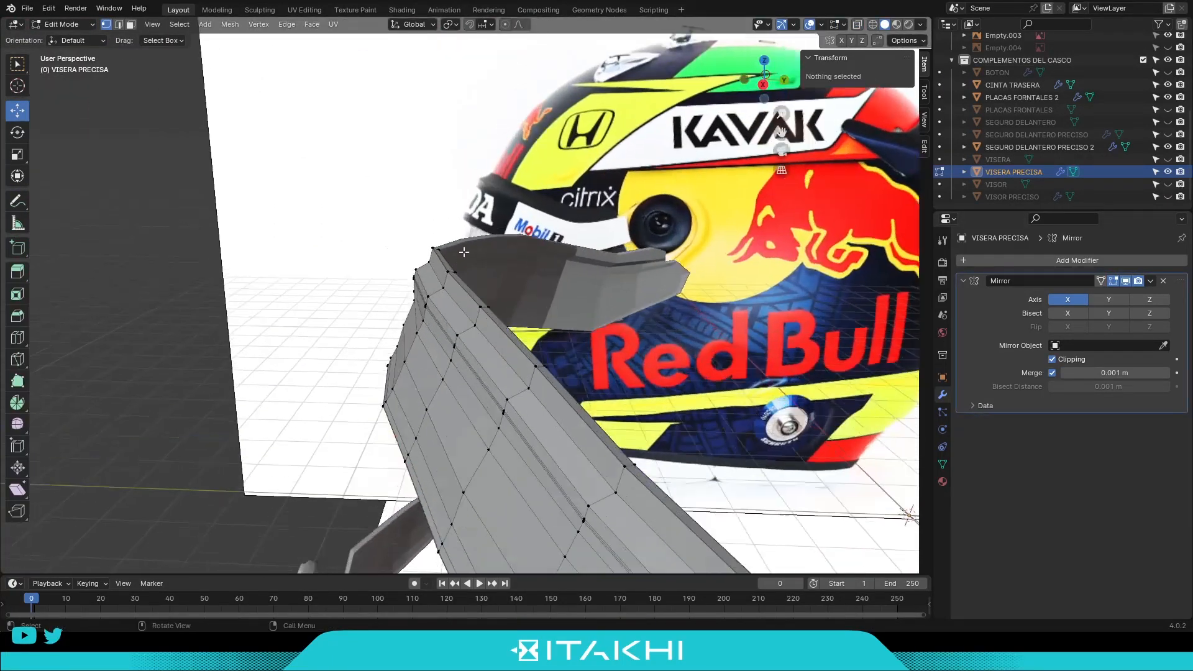
left_click(629, 417, "alt")
middle_click_drag(629, 417, 559, 348)
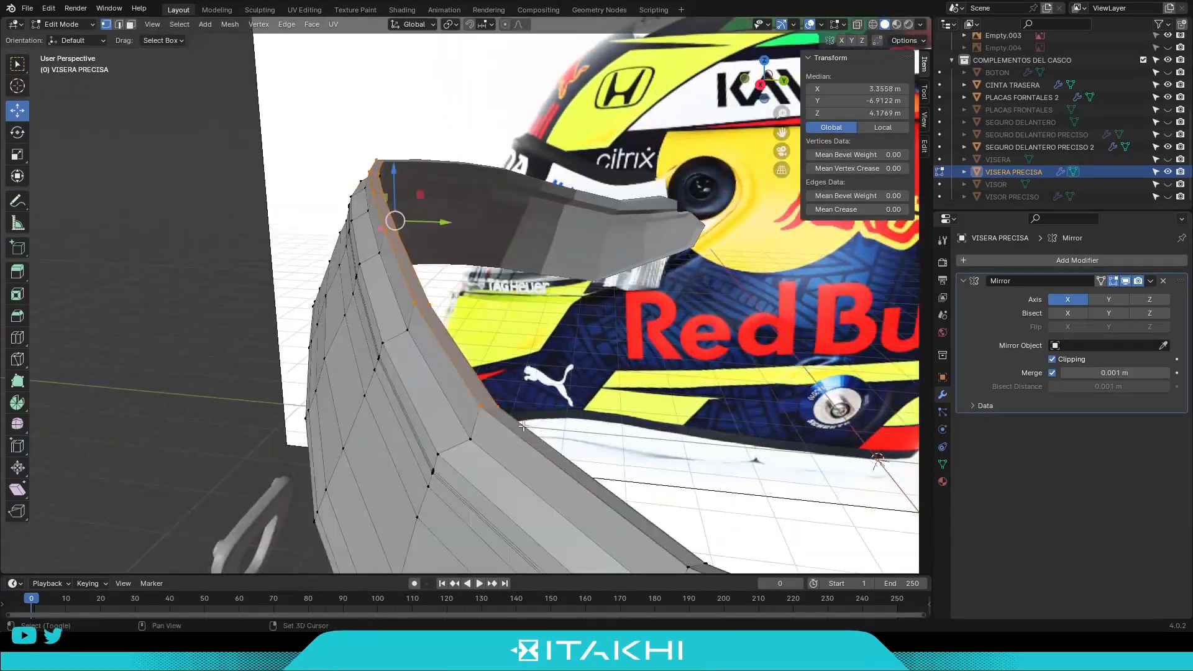
key("g")
key("Tab")
key("ctrl+3")
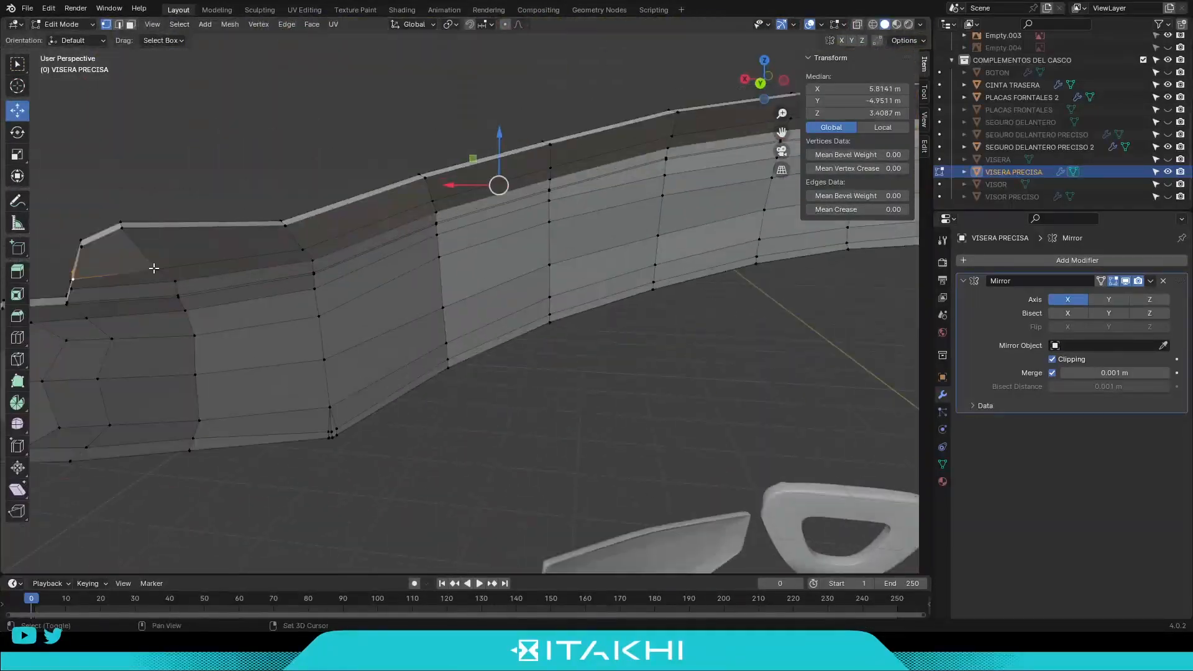
Move the selected upper rim vertices of VISERA PRECISA along X, then test level 3 subdivision and undo the test.
key("g")
key("x")
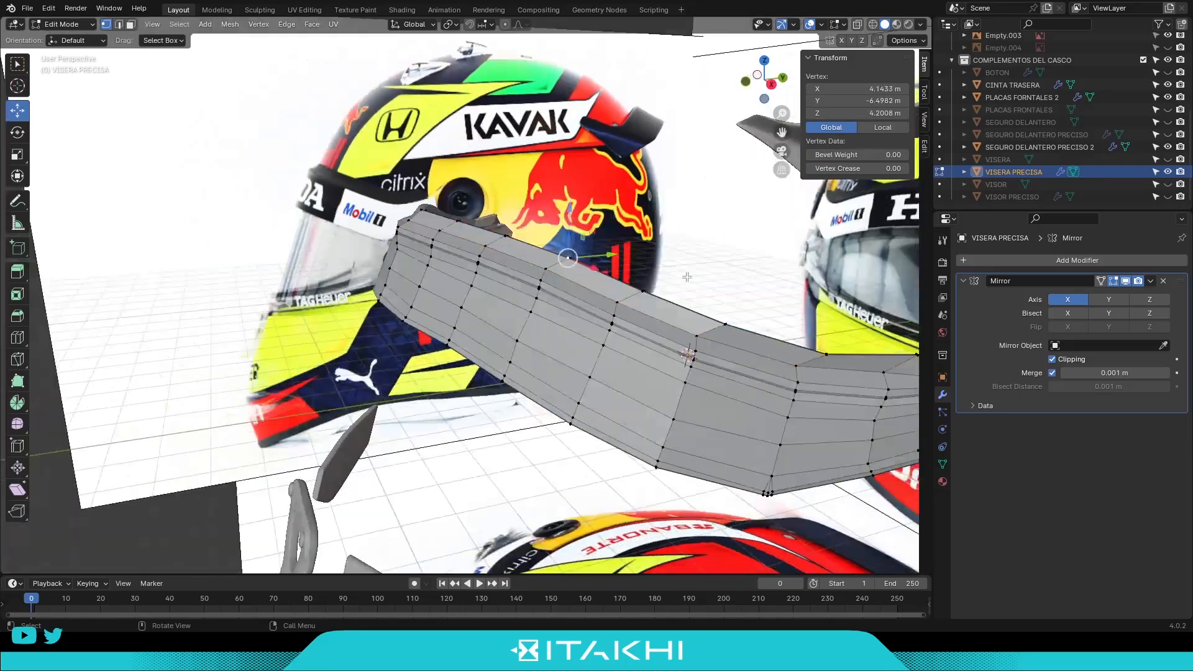
key("Tab")
key("ctrl+3")
middle_click_drag(486, 282, 544, 322)
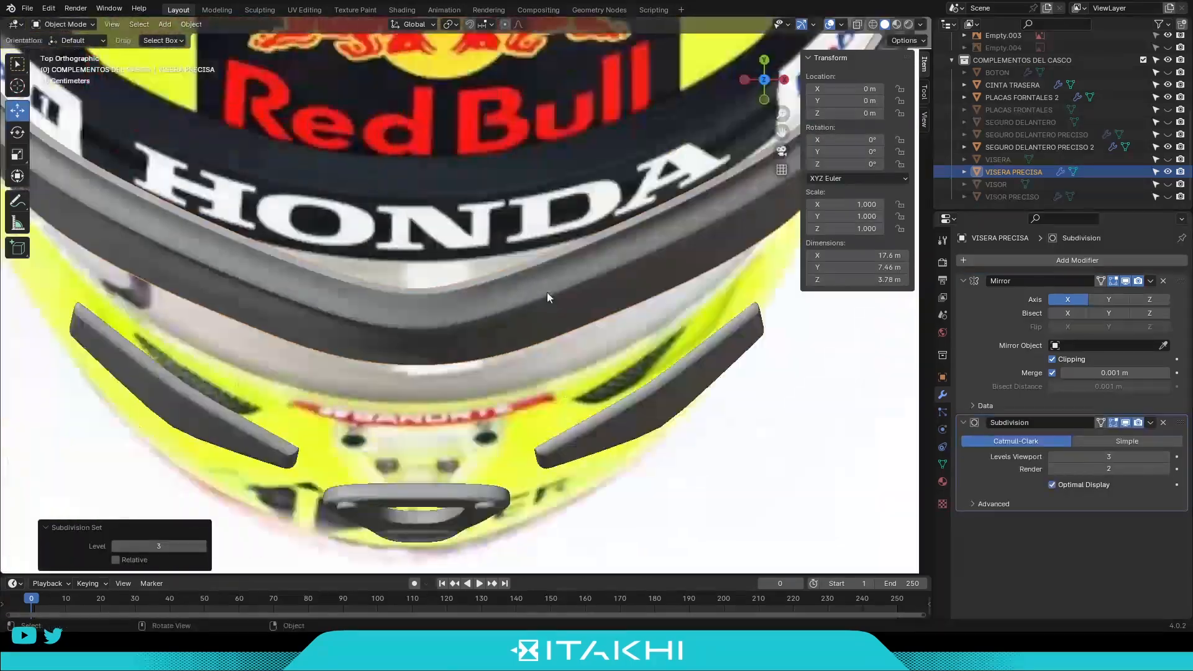
key("ctrl+z")
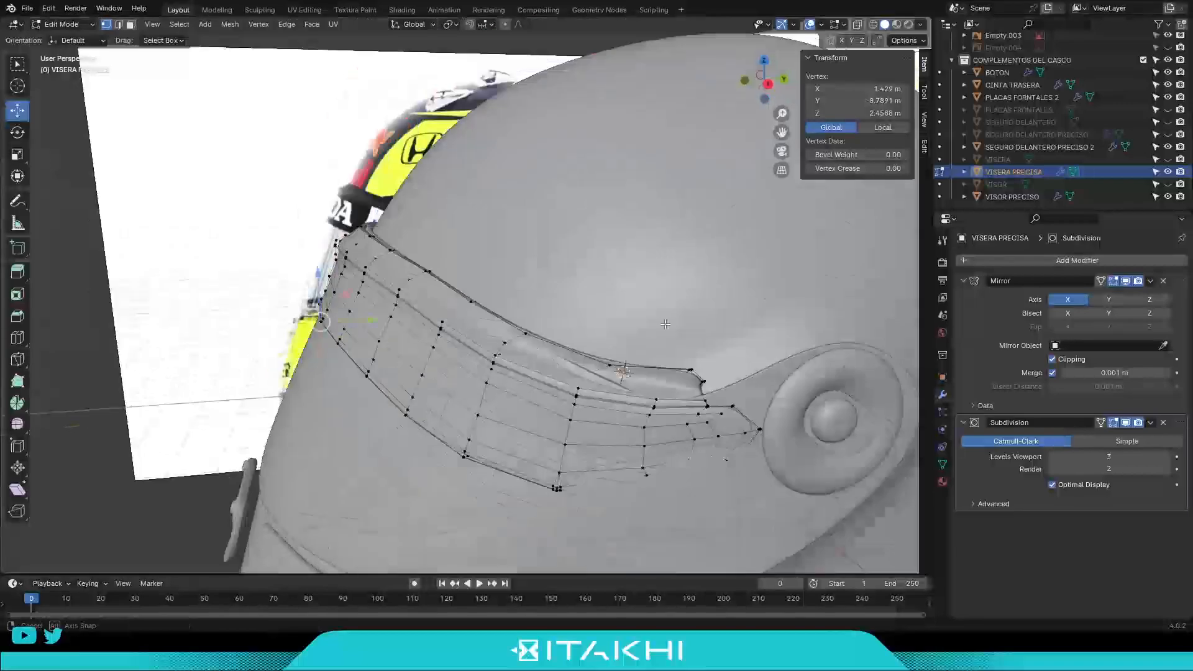
Adjust the vertices along VISERA PRECISA's inner upper rim at the side to follow the helmet surface.
middle_click_drag(664, 324, 507, 401)
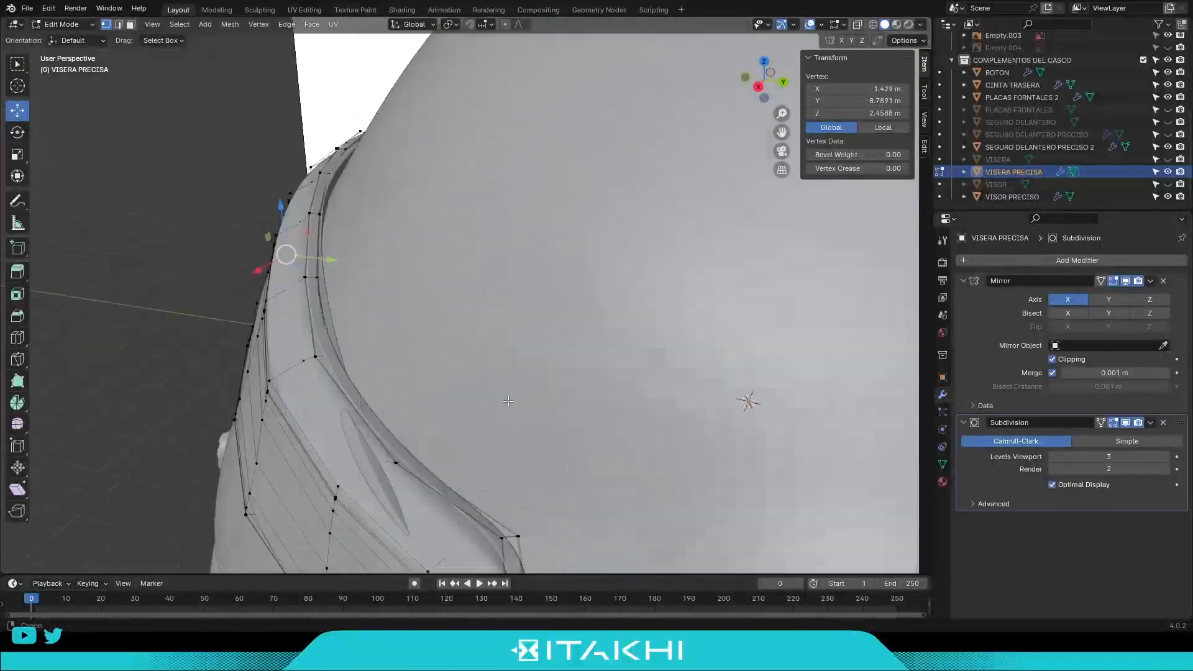
scroll(628, 313, "down", 4)
middle_click_drag(629, 313, 520, 426)
key("shift+z")
left_click_drag(520, 426, 606, 395)
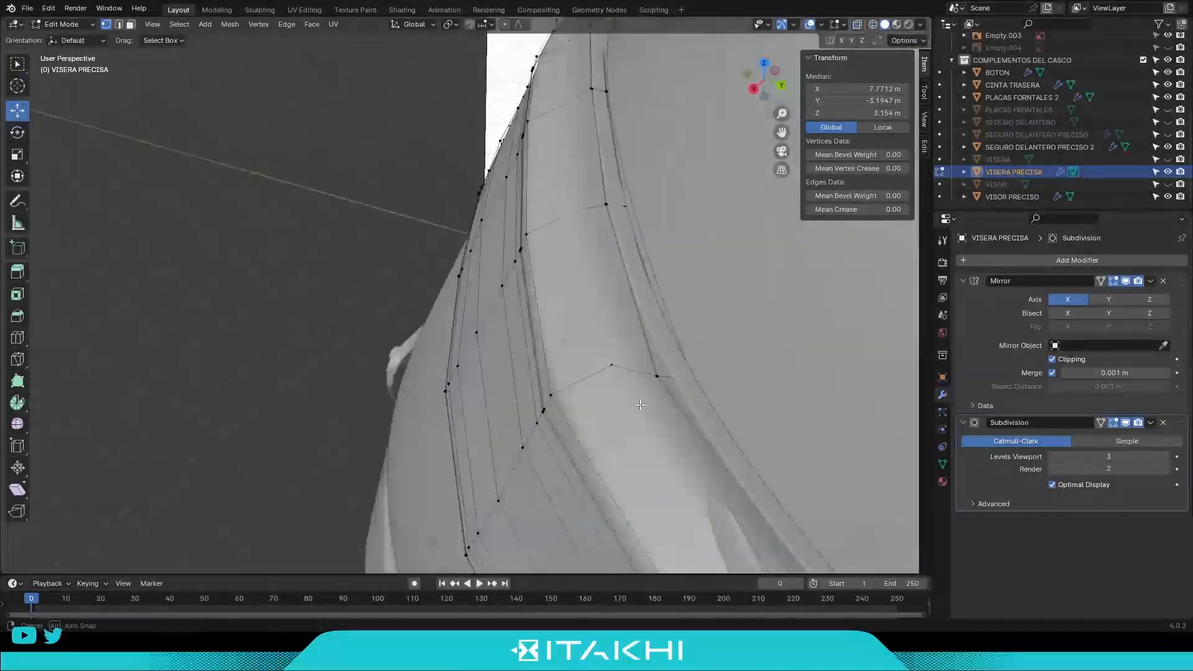
left_click_drag(564, 395, 629, 363)
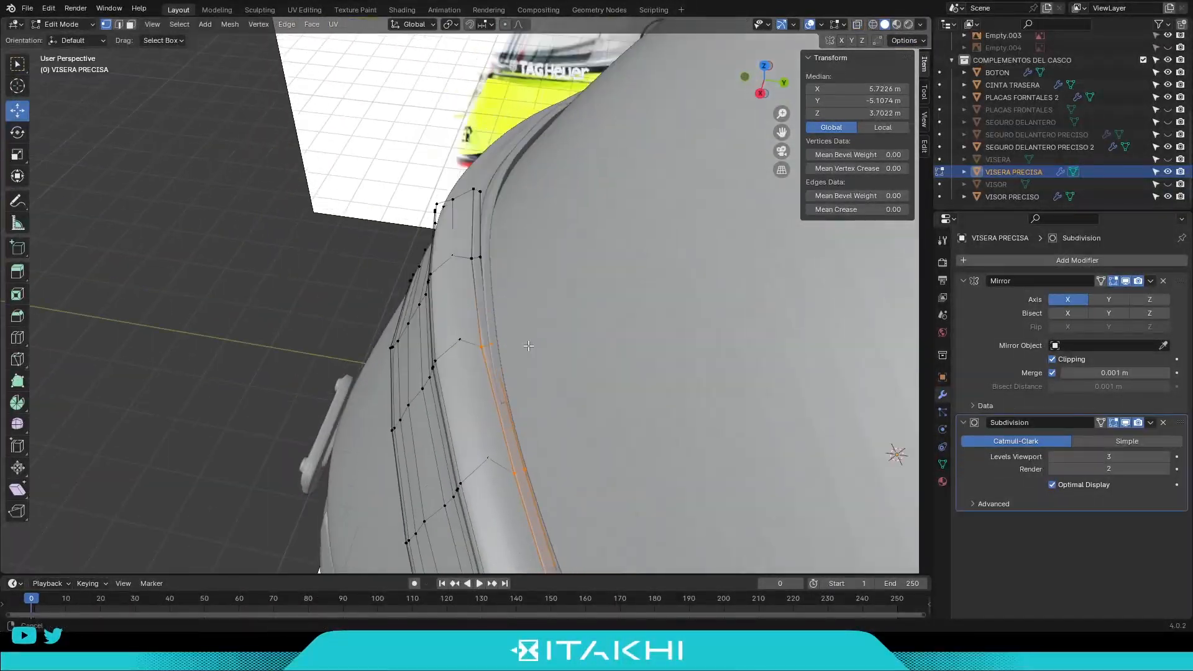
left_click_drag(580, 274, 580, 276)
Move the selected inner rim edges of VISERA PRECISA along Y to bring them closer to the helmet shell.
middle_click_drag(580, 277, 466, 398)
left_click_drag(462, 459, 467, 464)
mouse_move(467, 465)
middle_mouse_down()
mouse_move(584, 348)
mouse_move(460, 463)
middle_mouse_up()
left_click_drag(461, 464, 426, 487)
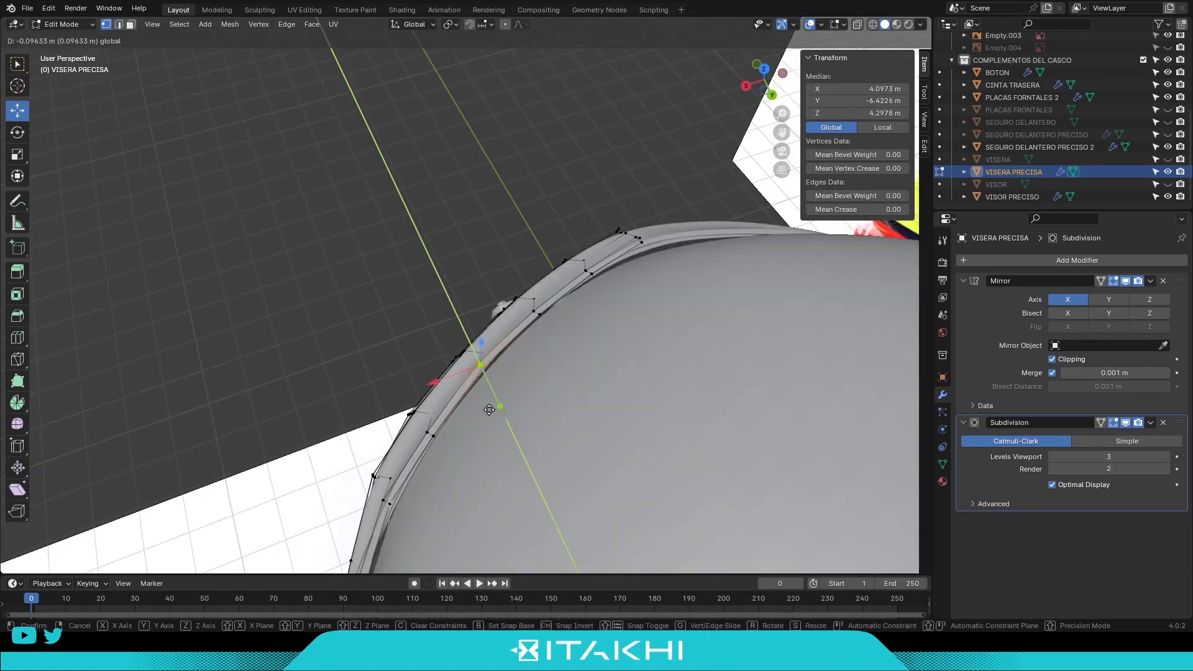
left_click_drag(389, 486, 391, 492)
Undo the extra face selection on VISERA PRECISA, clear the selection, and compare the brim with VISOR PRECISO.
middle_click_drag(391, 492, 549, 413)
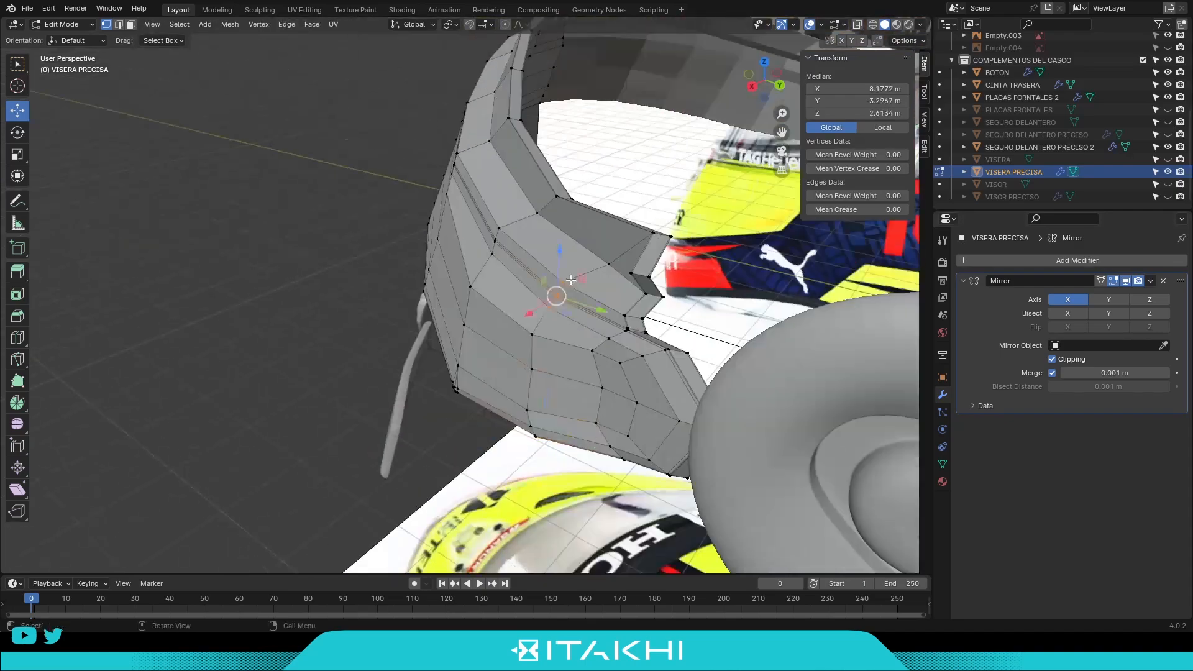
left_click(653, 355, "shift")
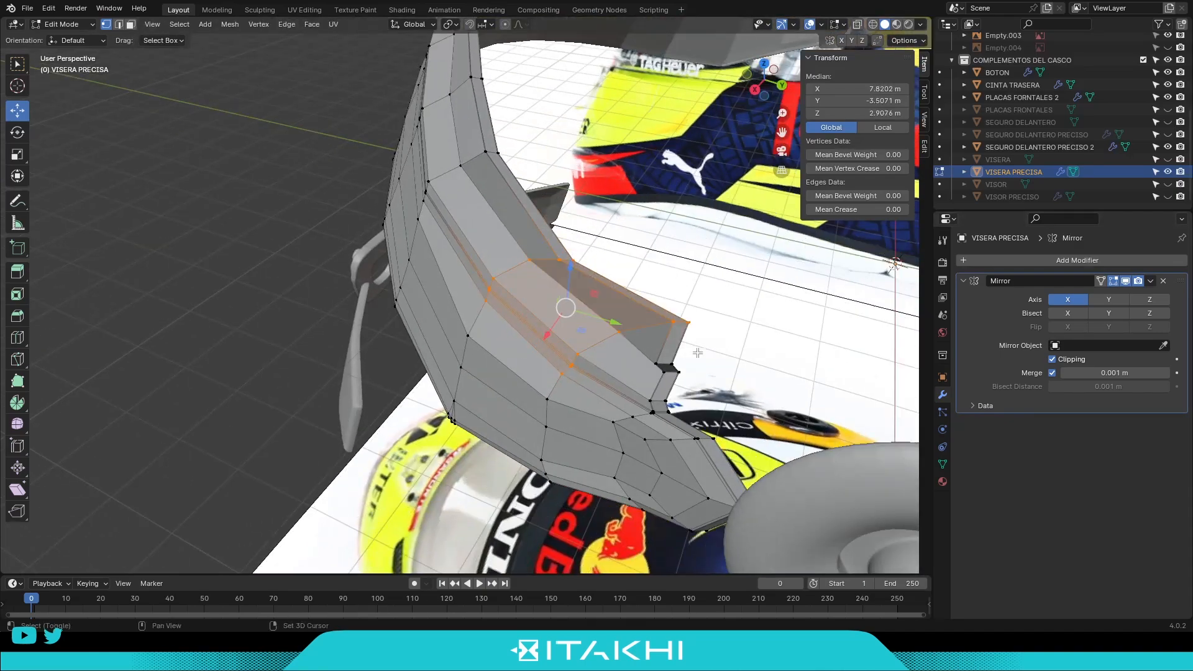
key("ctrl+z")
middle_click_drag(693, 400, 807, 373)
key("alt+a")
left_click(1166, 197)
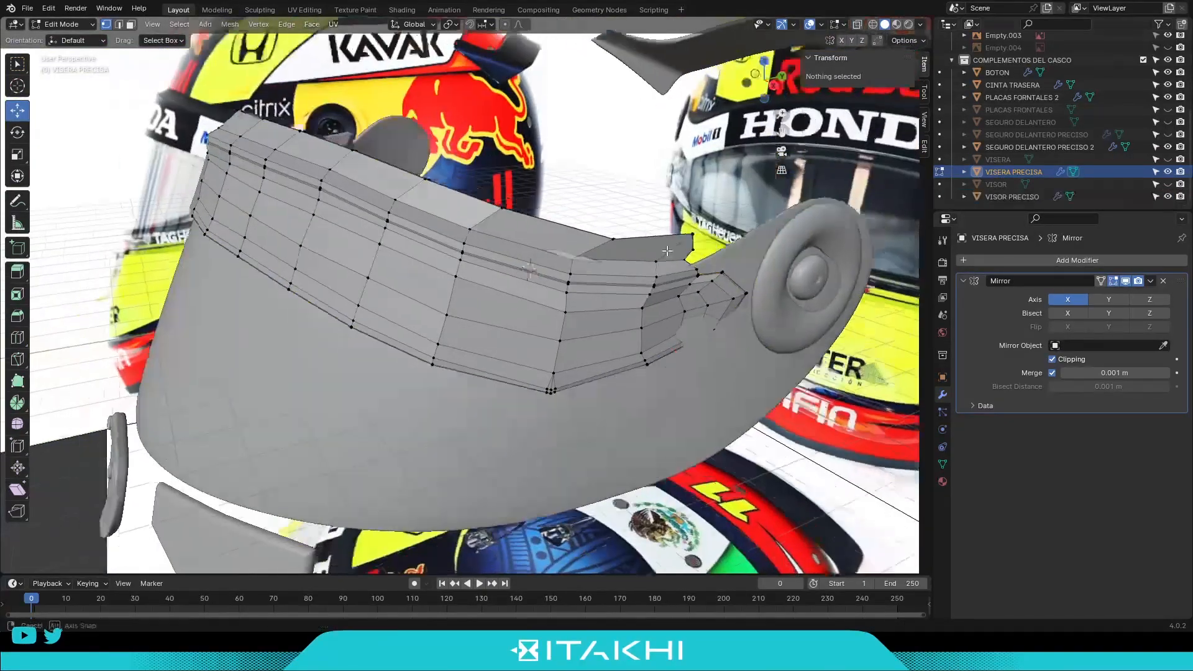
key("Tab")
middle_click_drag(777, 261, 633, 260)
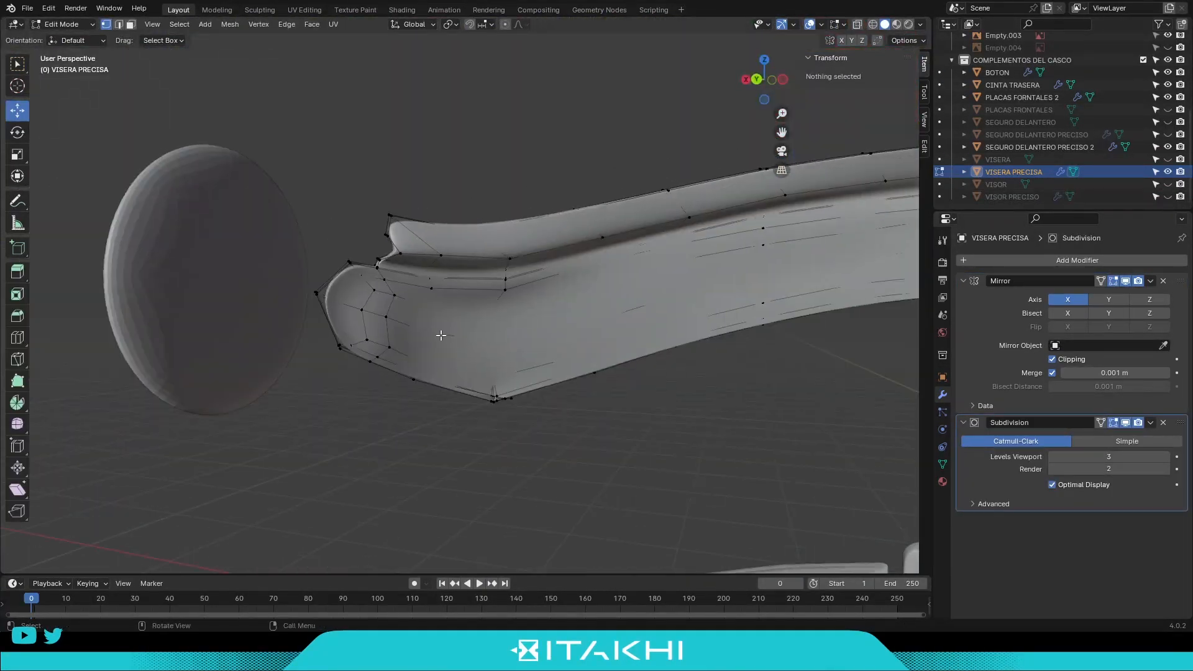
Shift a vertex at VISERA PRECISA's rear end along X and preview the brim against VISOR PRECISO with level 3 subdivision.
middle_click_drag(265, 353, 447, 428)
left_click_drag(444, 464, 419, 464)
middle_click_drag(484, 423, 647, 311)
key("alt+a")
left_click(1166, 196)
key("Tab")
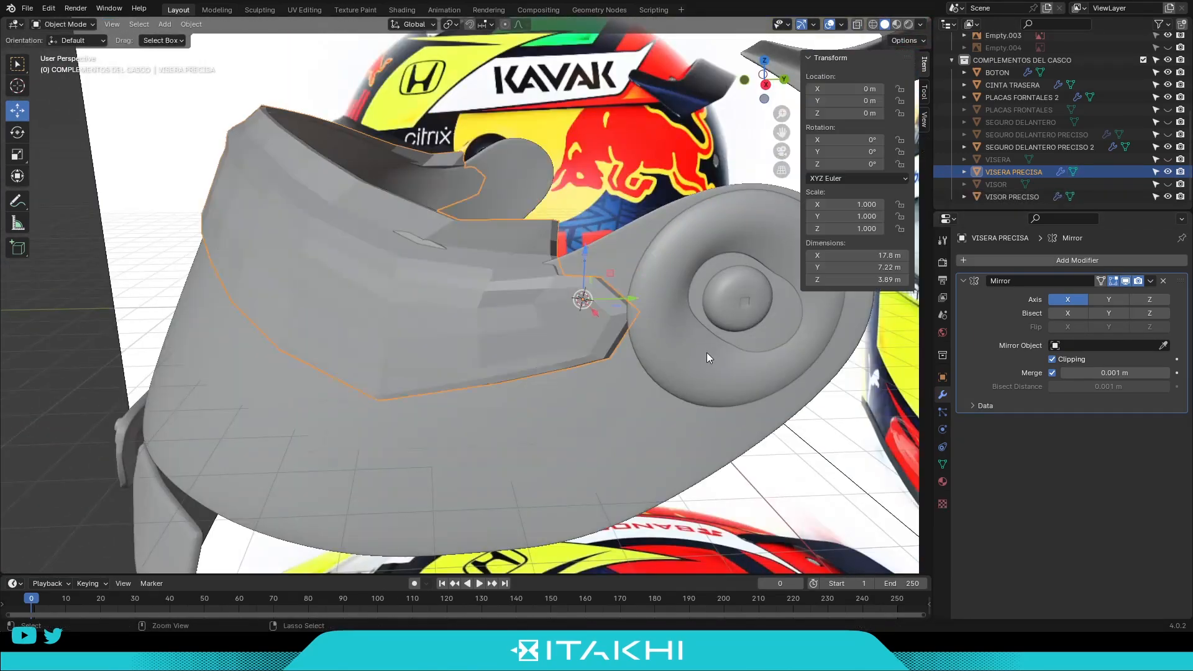
key("ctrl+3")
Move VISERA PRECISA's rear upper vertex outward along X, check it with level 3 subdivision, and toggle VISOR PRECISO's visibility.
middle_click_drag(546, 348, 506, 338)
middle_click_drag(597, 317, 629, 322)
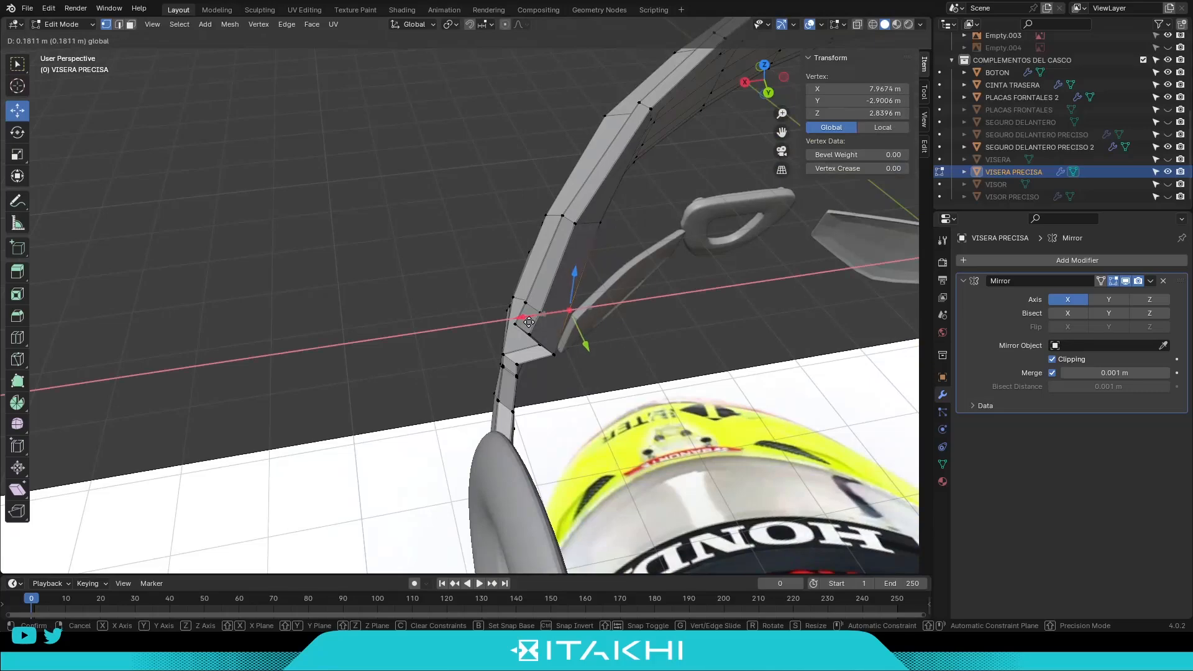
left_click_drag(529, 321, 513, 324)
middle_click_drag(513, 324, 584, 304)
key("Tab")
key("ctrl+3")
left_click(1167, 197)
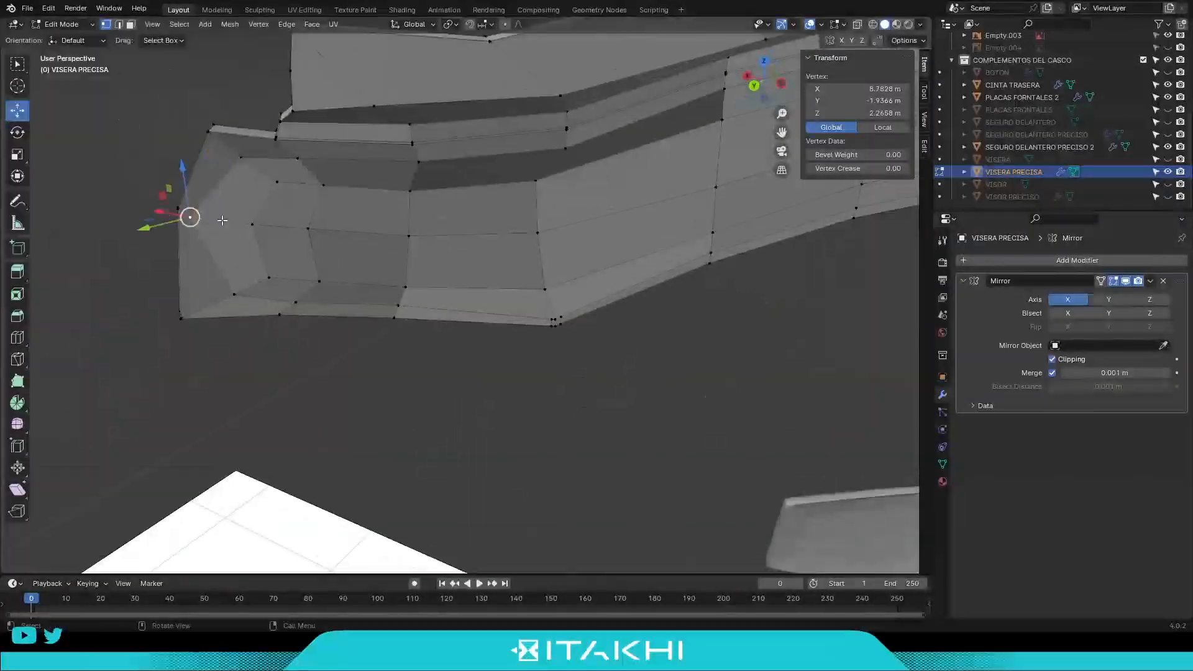
Move the rear end vertex of VISERA PRECISA along X in small steps and preview it with level 3 subdivision.
middle_click_drag(222, 220, 290, 373)
left_click_drag(234, 375, 225, 376)
middle_click_drag(225, 376, 366, 441)
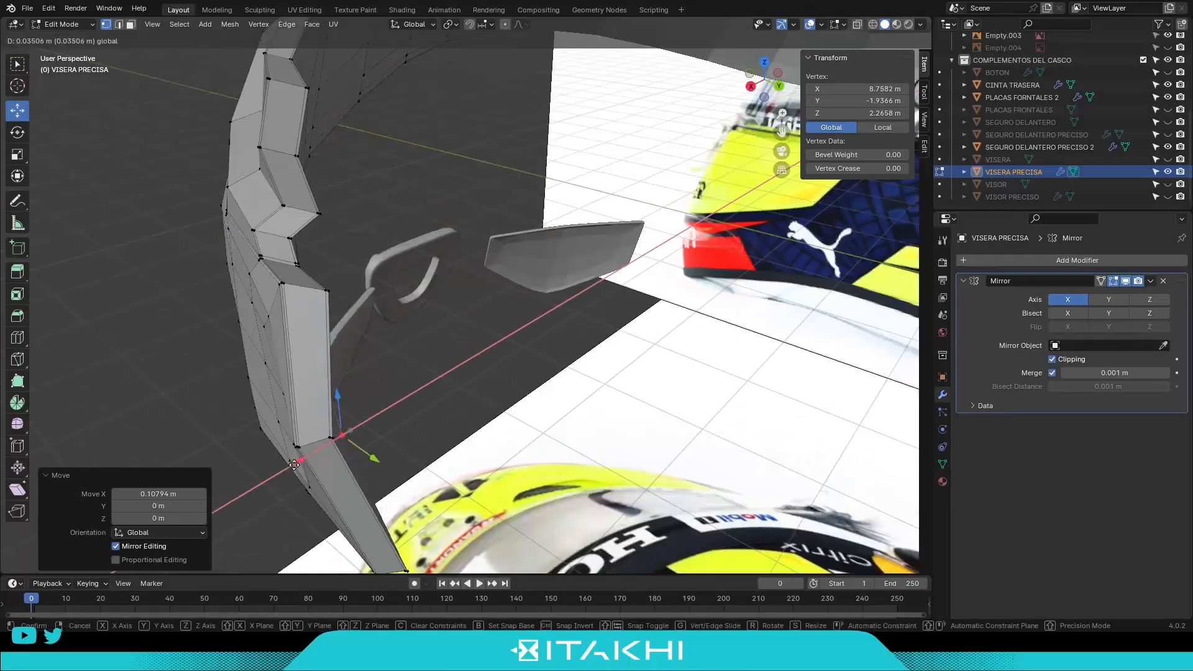
left_click_drag(366, 442, 354, 438)
middle_click_drag(354, 438, 275, 311)
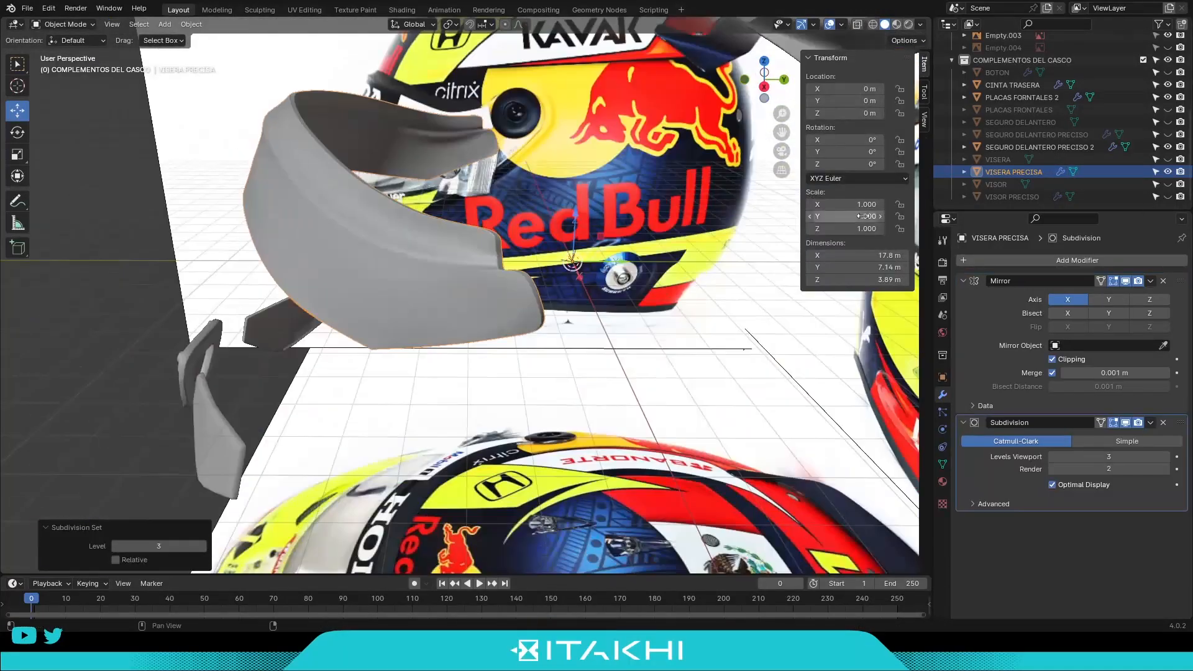
scroll(1093, 116, "up", 5)
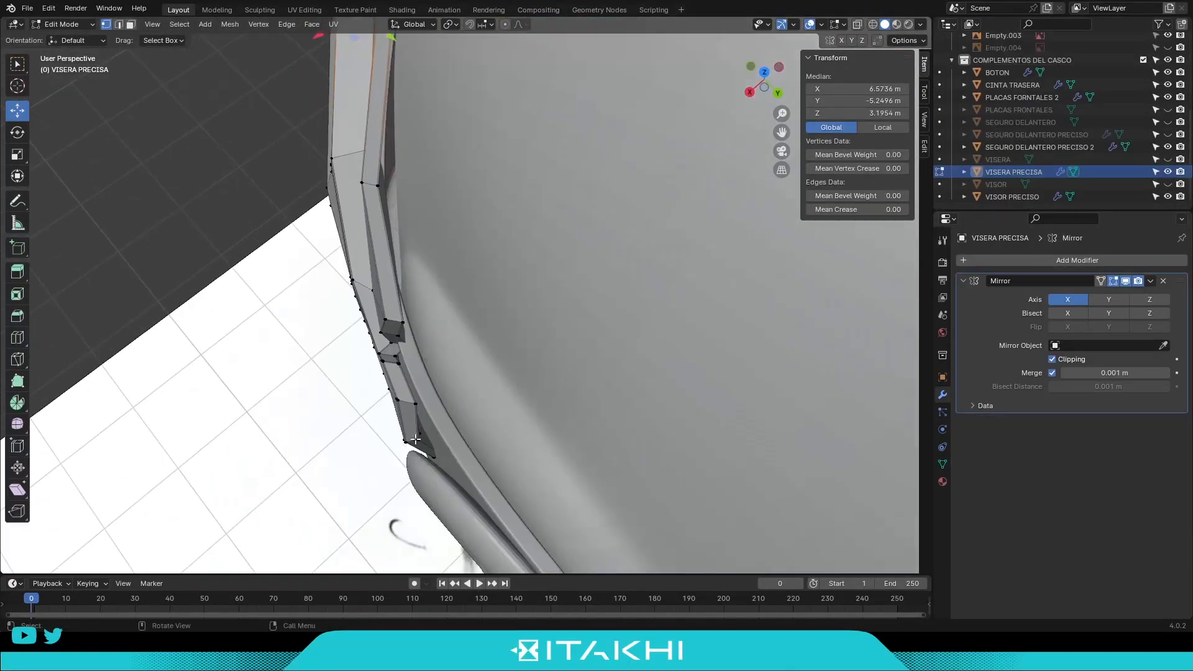
Examine how VISERA PRECISA fits the helmet up close, from the front and in the orthographic front, right and top views.
middle_click_drag(547, 273, 619, 289)
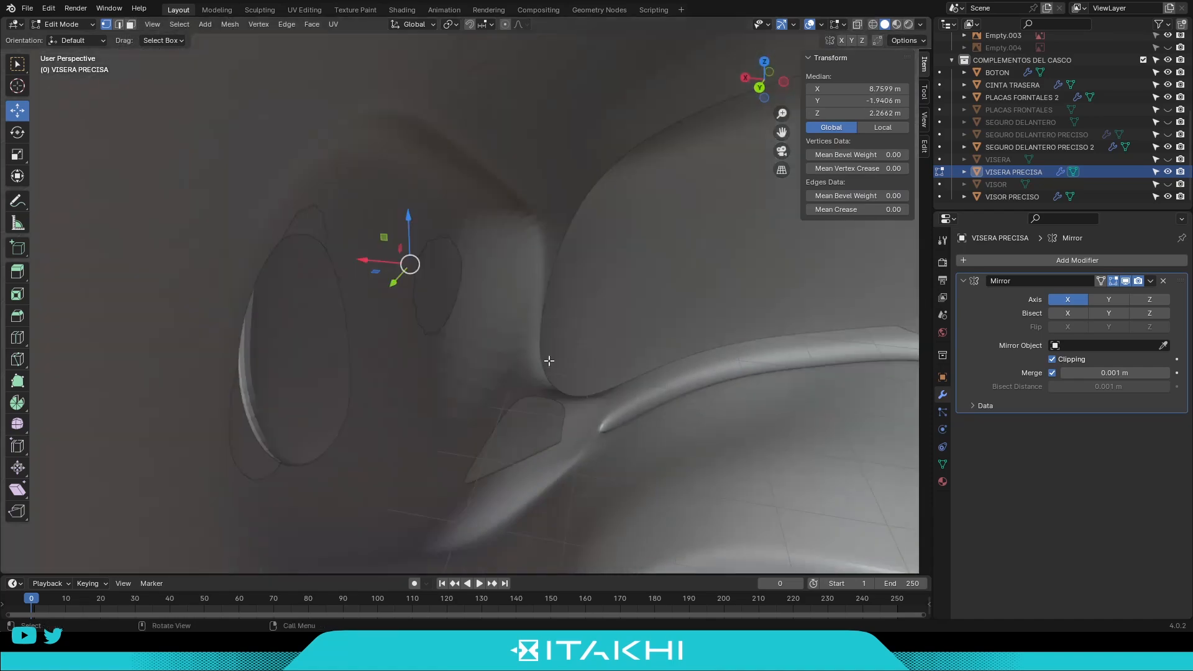
middle_click_drag(545, 360, 594, 336)
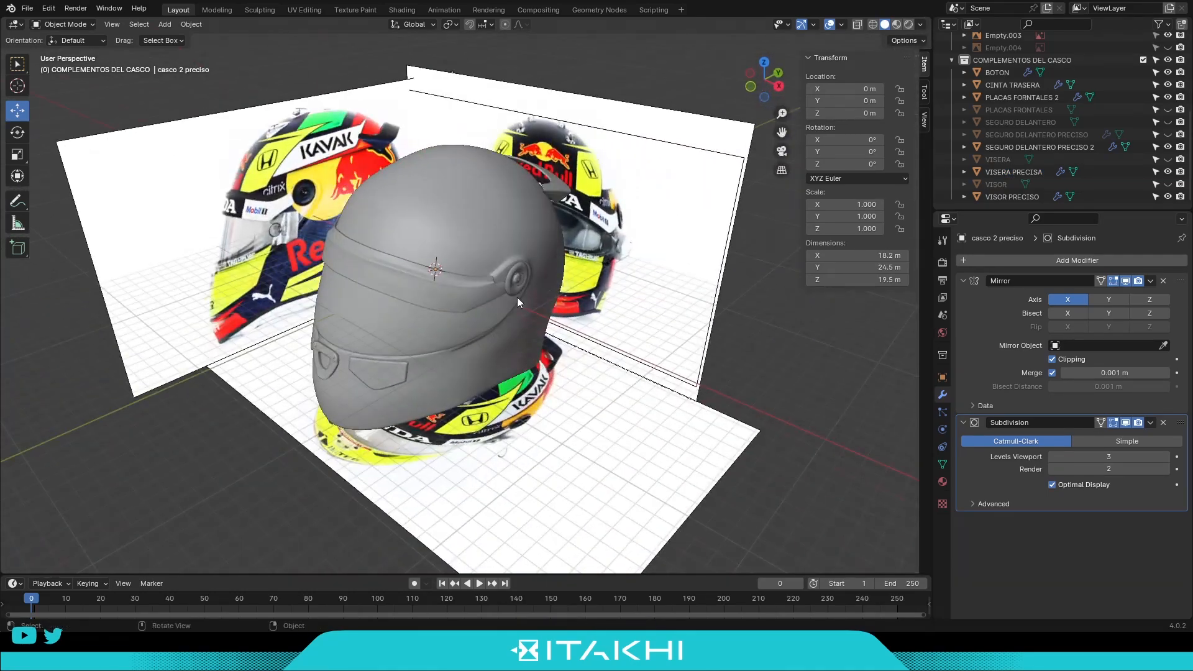
middle_click_drag(517, 302, 445, 263)
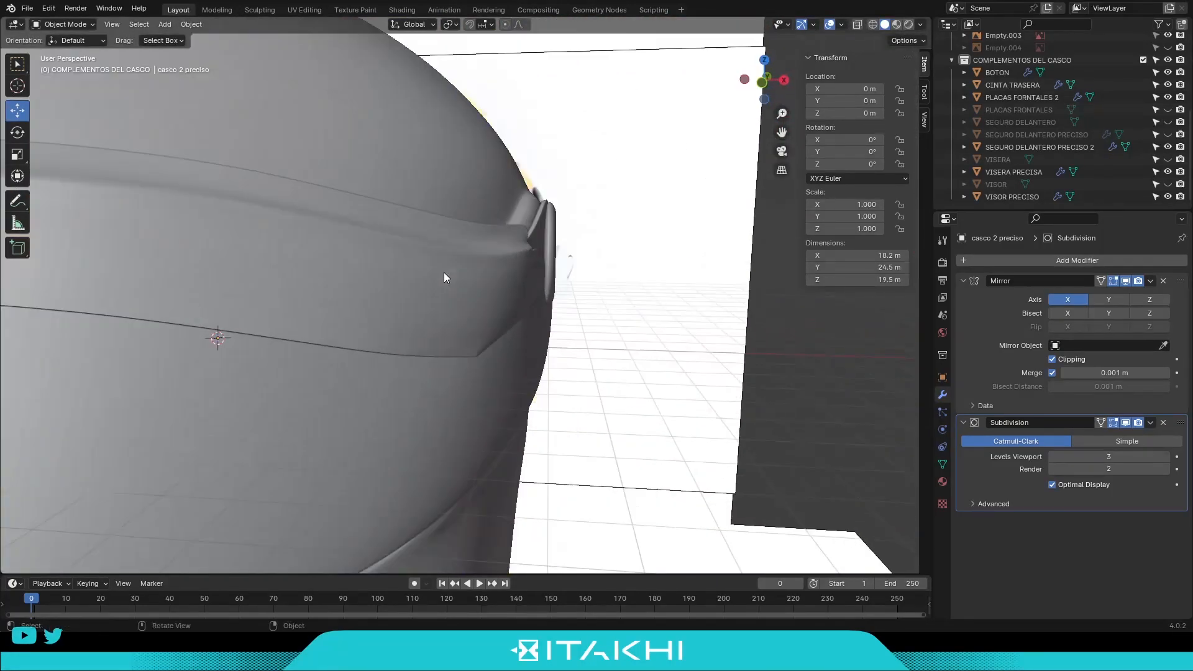
middle_click_drag(443, 273, 520, 281)
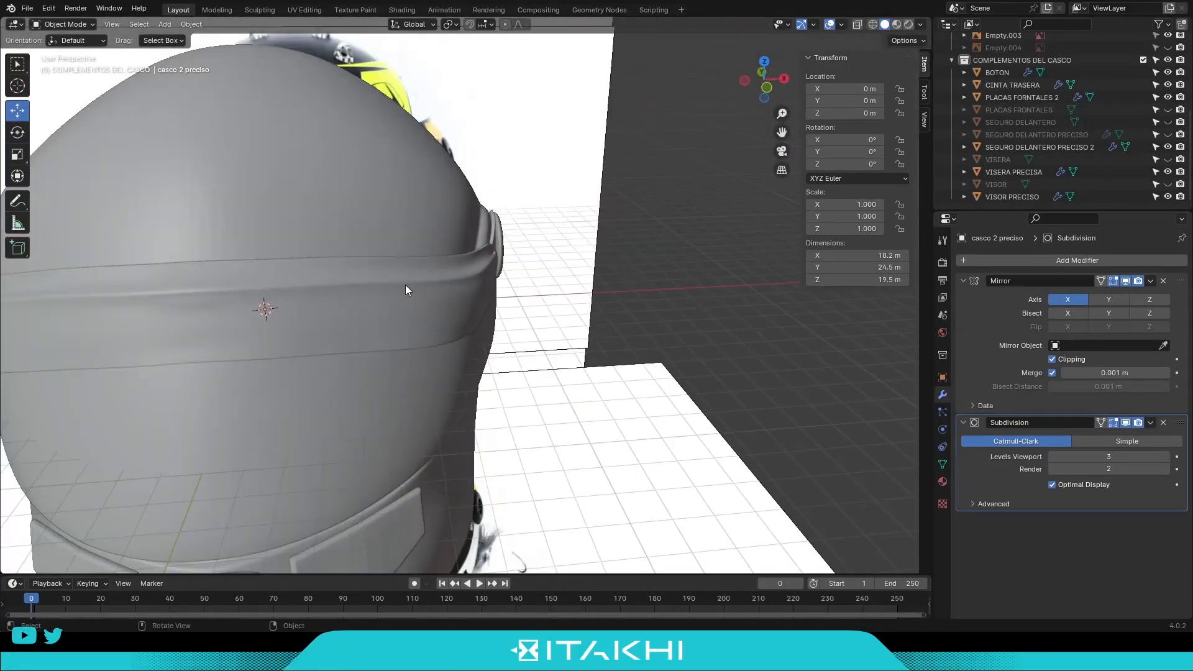
mouse_move(405, 286)
middle_mouse_down()
mouse_move(301, 301)
mouse_move(438, 259)
mouse_move(403, 276)
middle_mouse_up()
scroll(419, 258, "down", 2)
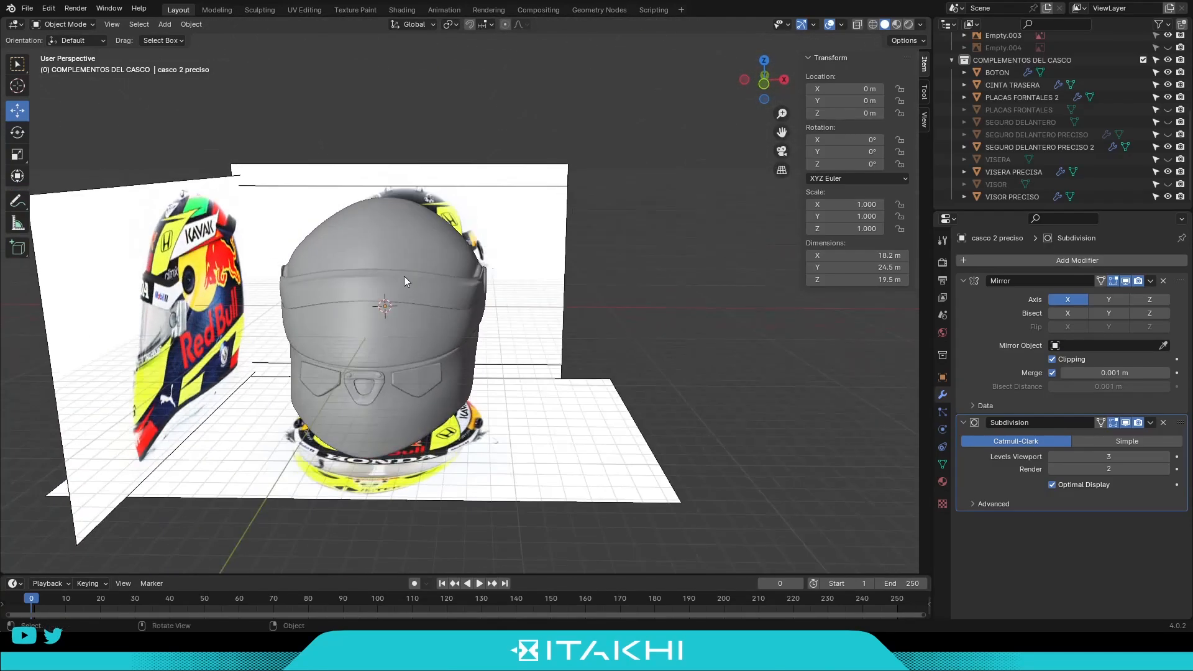
key("KP_1")
key("KP_3")
key("KP_7")
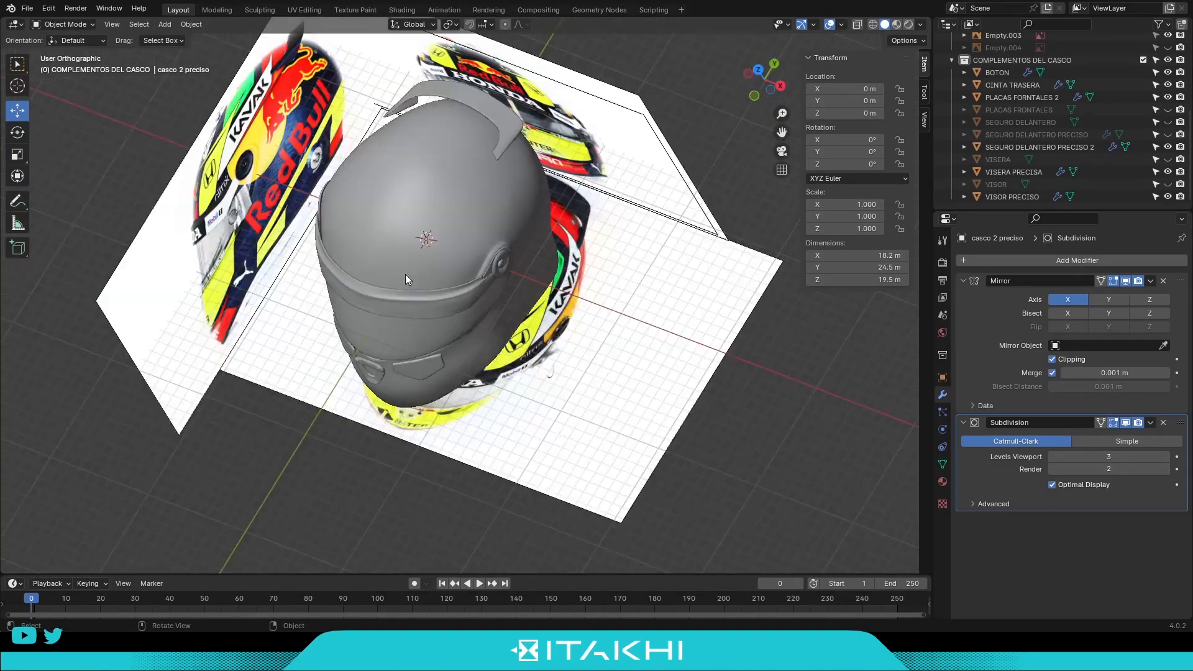
key("KP_1")
key("KP_3")
key("KP_4")
key("KP_4")
key("KP_3")
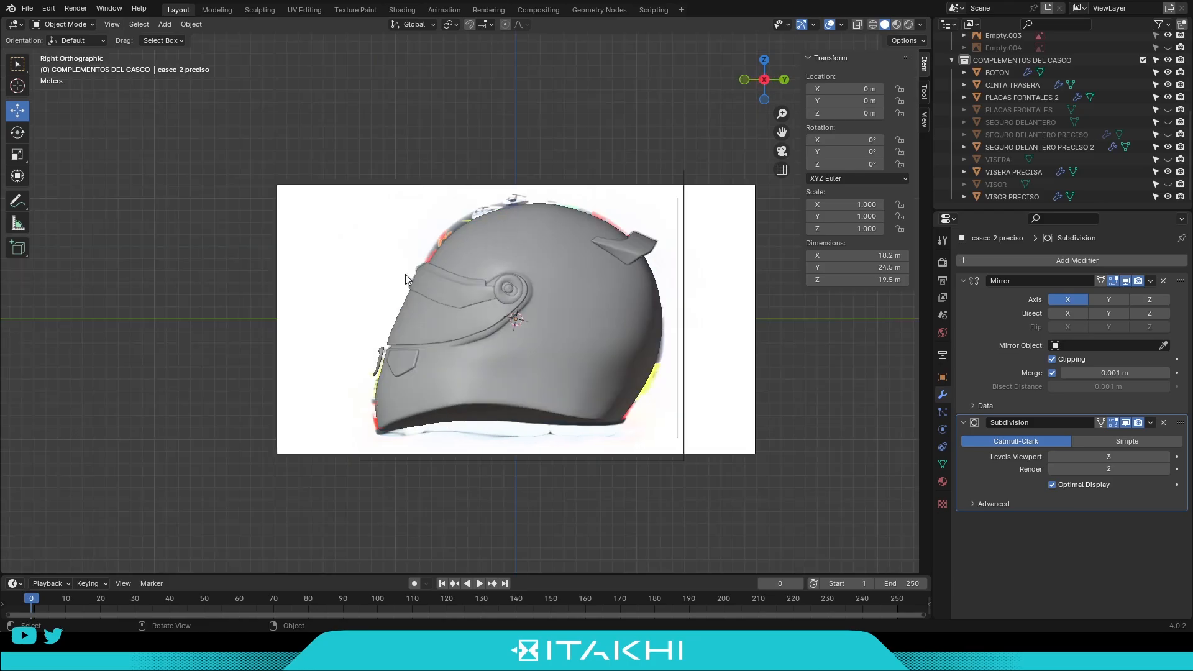
key("KP_7")
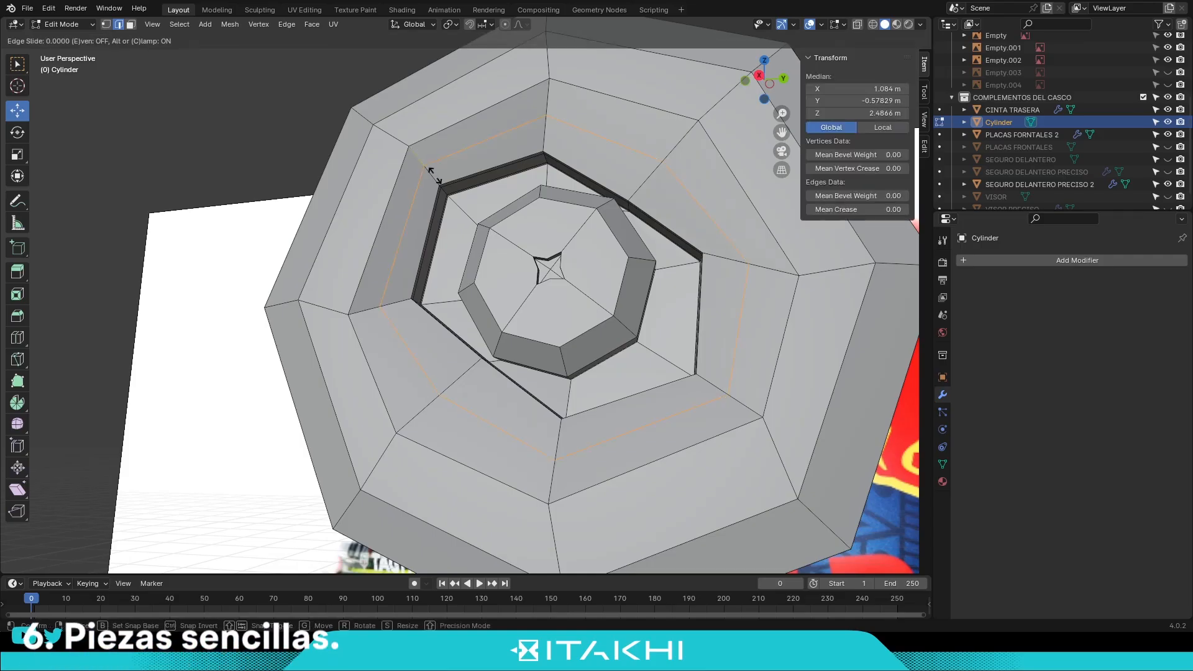
Place an edge loop around Cylinder's central recess and smooth the part with level 2 subdivision.
scroll(435, 176, "up", 3)
left_click(413, 105)
scroll(413, 105, "down", 5)
middle_click_drag(379, 202, 442, 220)
left_click(401, 211)
key("ctrl+2")
Test level 1 subdivision on BALITAS SUPERIOR PRECISA and set it to level 2.
middle_click_drag(605, 242, 739, 278)
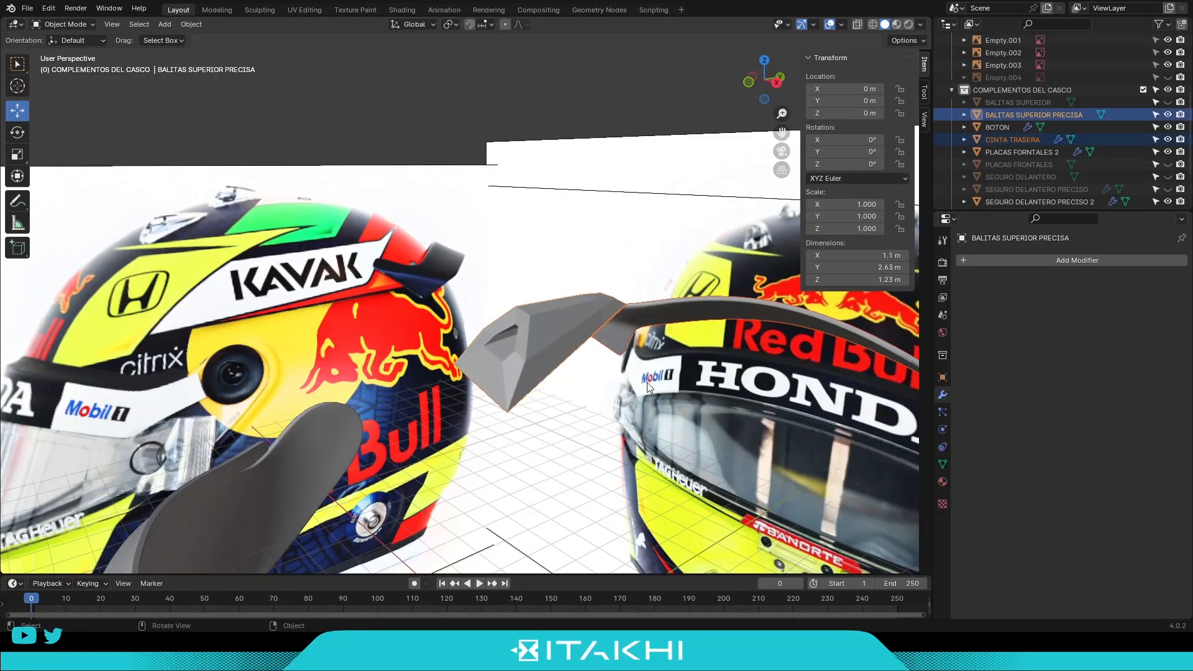
key("ctrl+1")
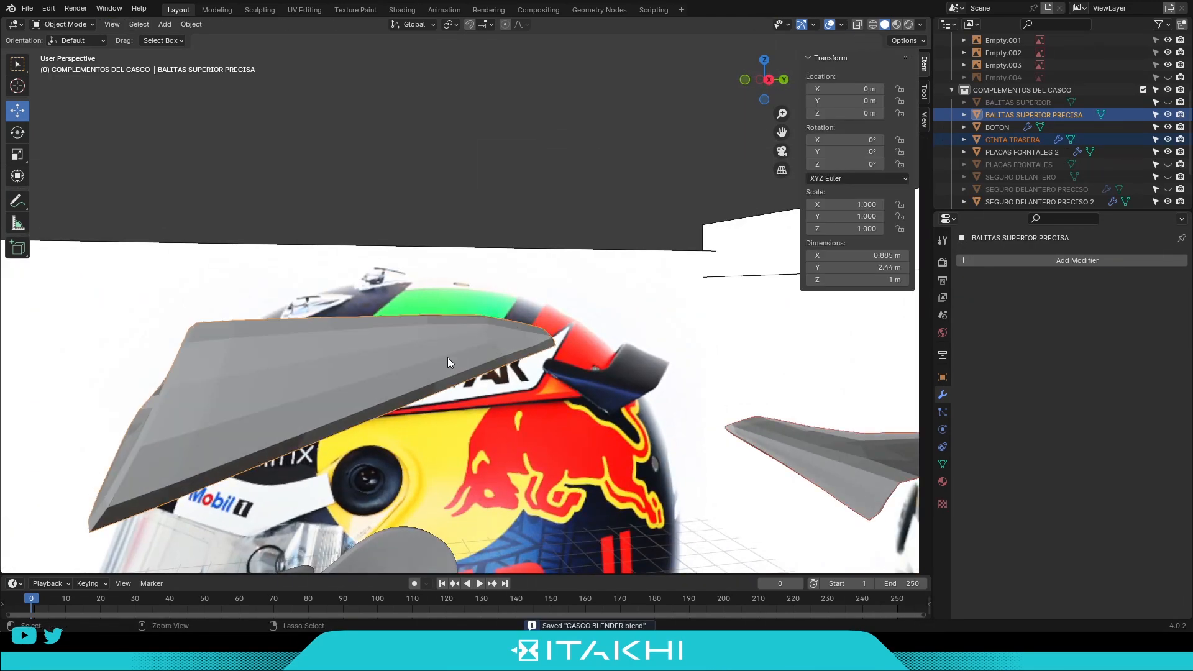
key("ctrl+2")
middle_click_drag(447, 357, 505, 326)
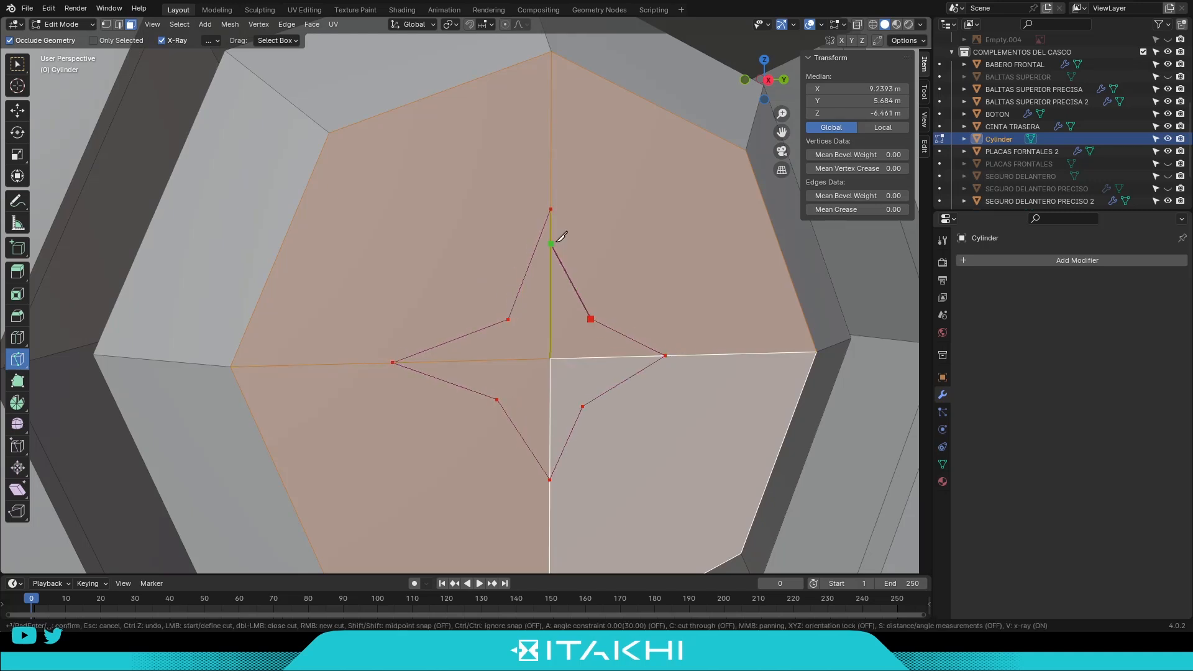
Cut a four-pointed star into Cylinder's centre faces and extrude the star's faces inward by about 0.006 m.
middle_click_drag(669, 358, 691, 359)
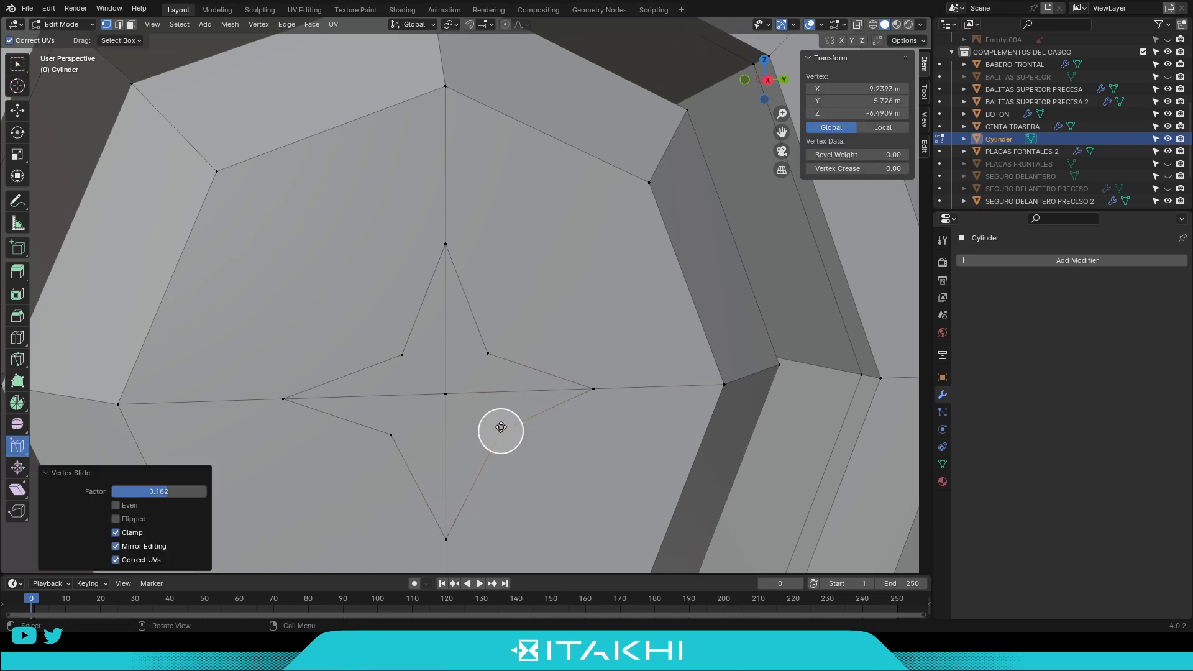
scroll(545, 413, "down", 5)
key("3")
scroll(600, 395, "up", 3)
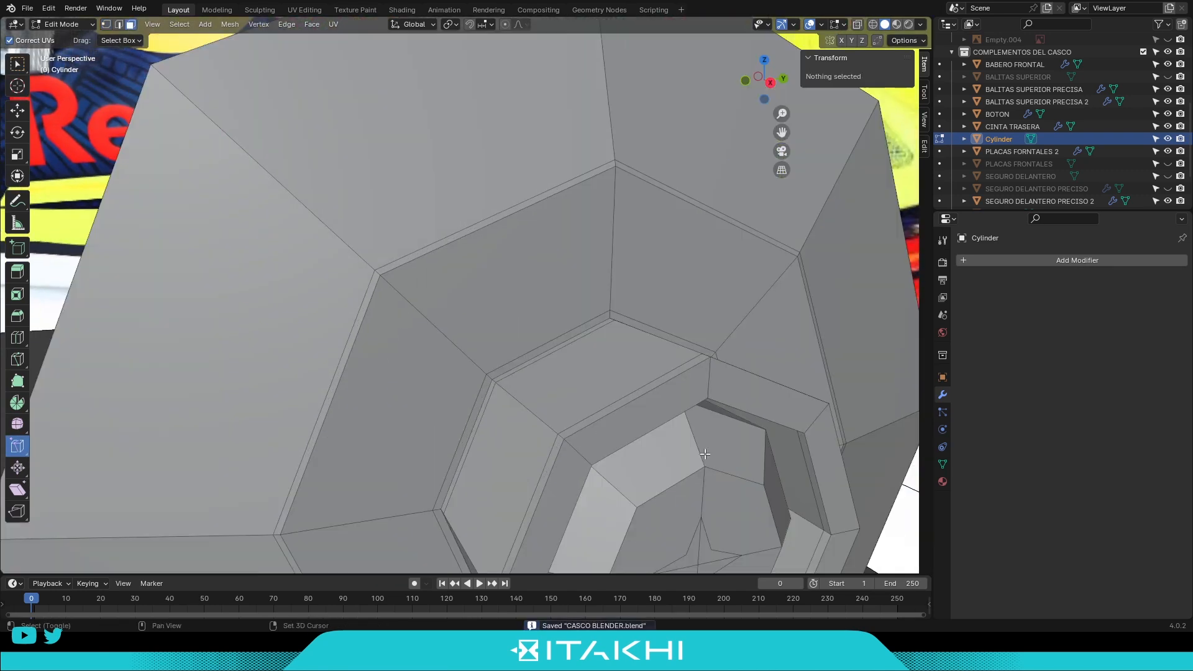
middle_click_drag(650, 509, 442, 248, "shift")
left_click(438, 268)
left_click(466, 235, "shift")
left_click(471, 263, "shift")
middle_click_drag(367, 157, 470, 264, "shift")
scroll(471, 263, "up", 5)
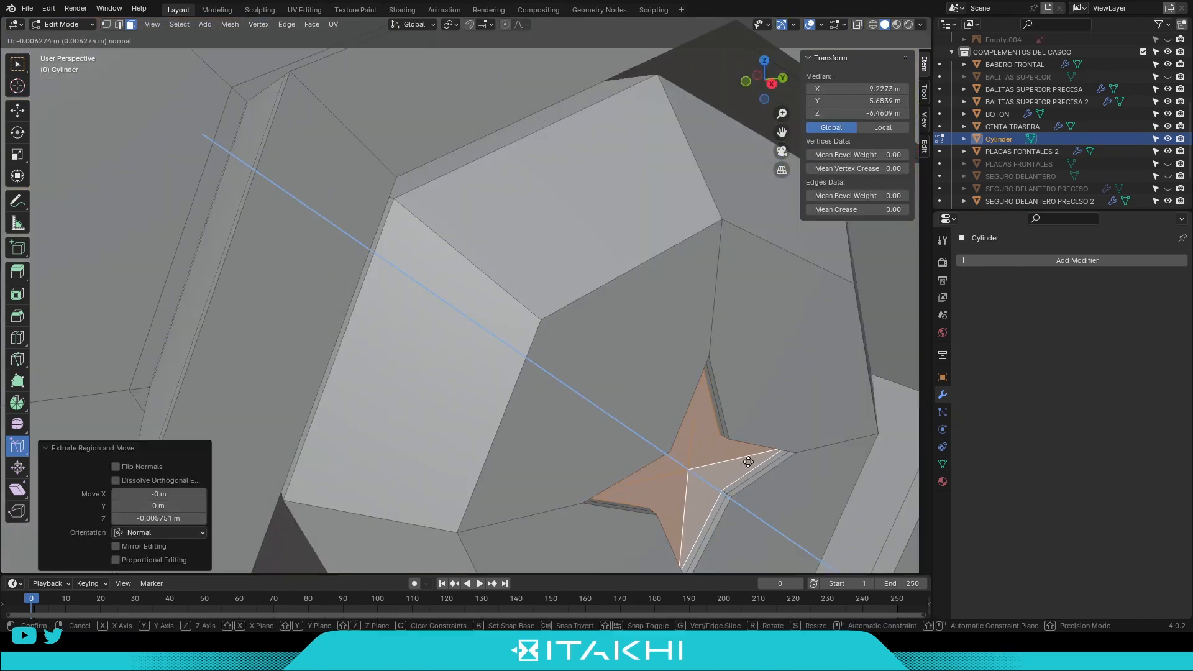
scroll(739, 465, "down", 6)
Clear the selection, save the file, and smooth Cylinder with level 3 subdivision.
key("alt+a")
key("ctrl+s")
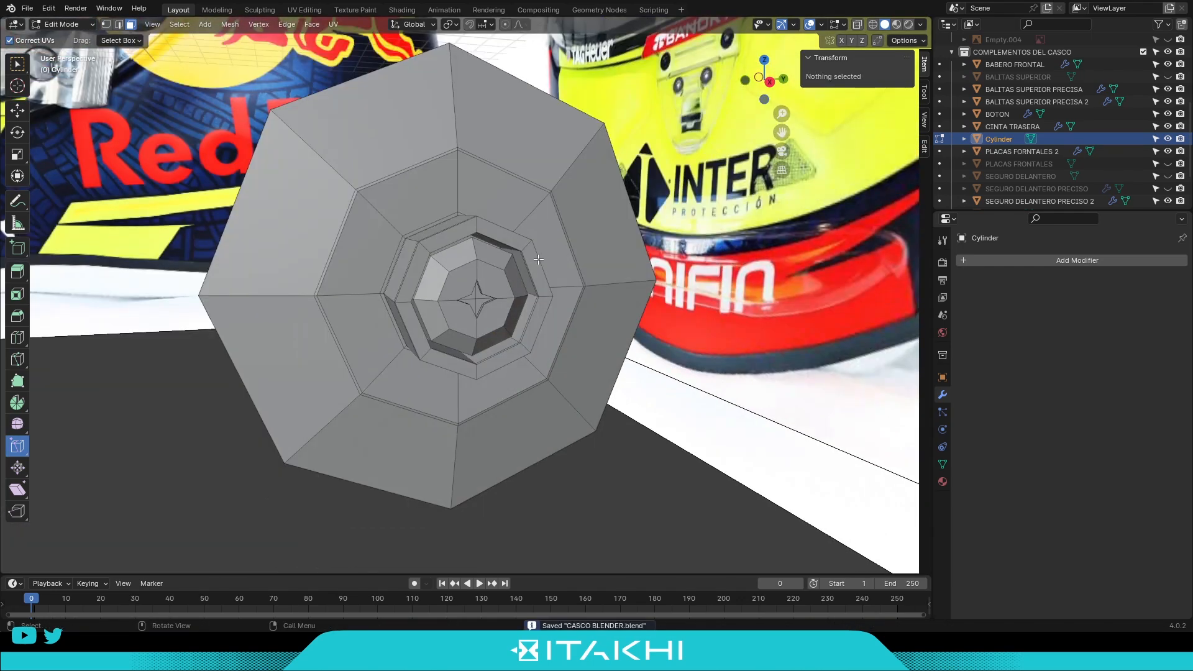
key("ctrl+3")
scroll(509, 233, "down", 3)
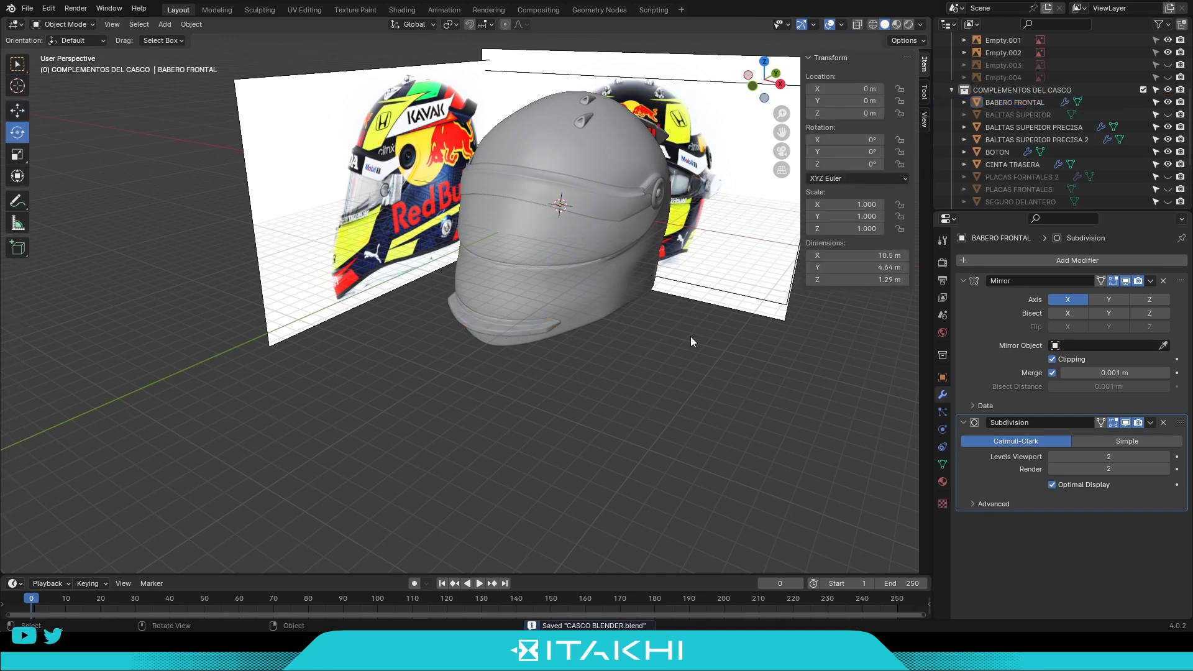
Select the faces covering the inner side and floor of the ESPUMA foam mesh inside the helmet.
scroll(677, 404, "up", 4)
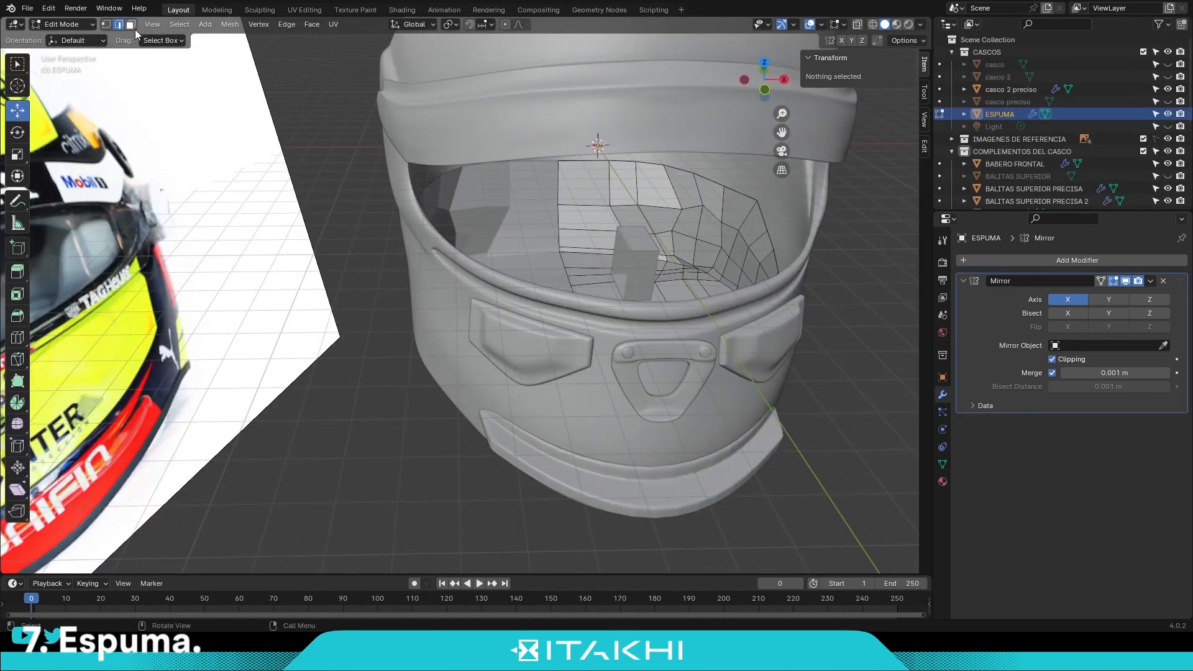
scroll(559, 198, "up", 6)
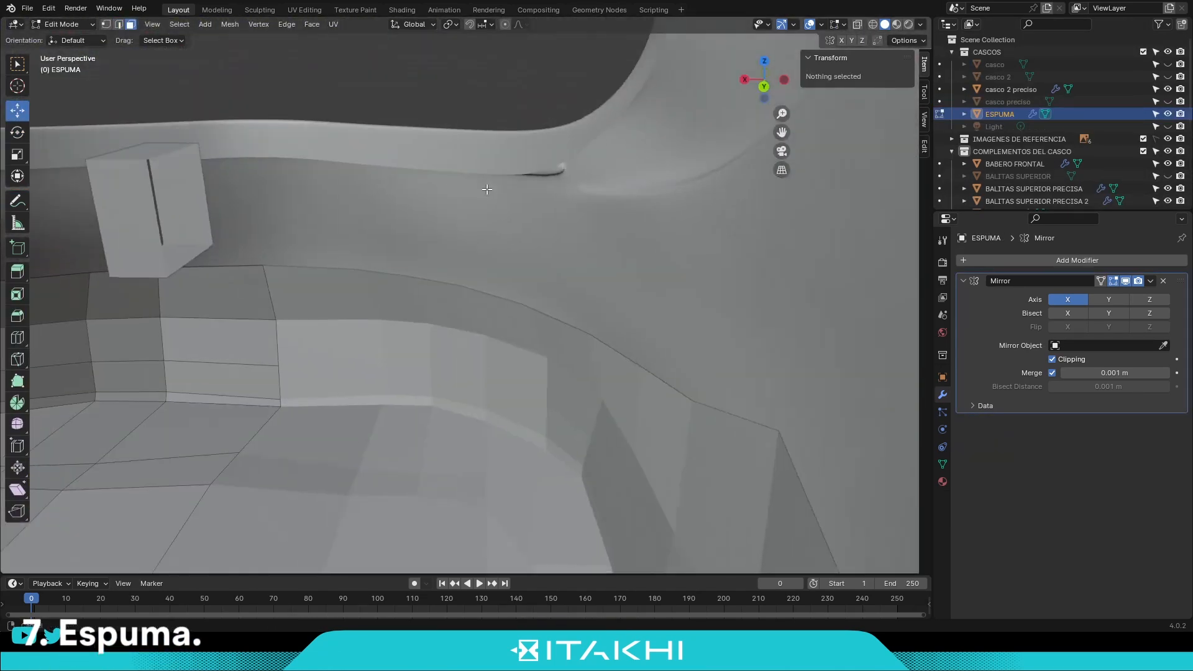
middle_click_drag(487, 189, 547, 249)
left_click(134, 339)
left_click_drag(512, 235, 604, 139, "shift")
left_click(195, 265, "shift")
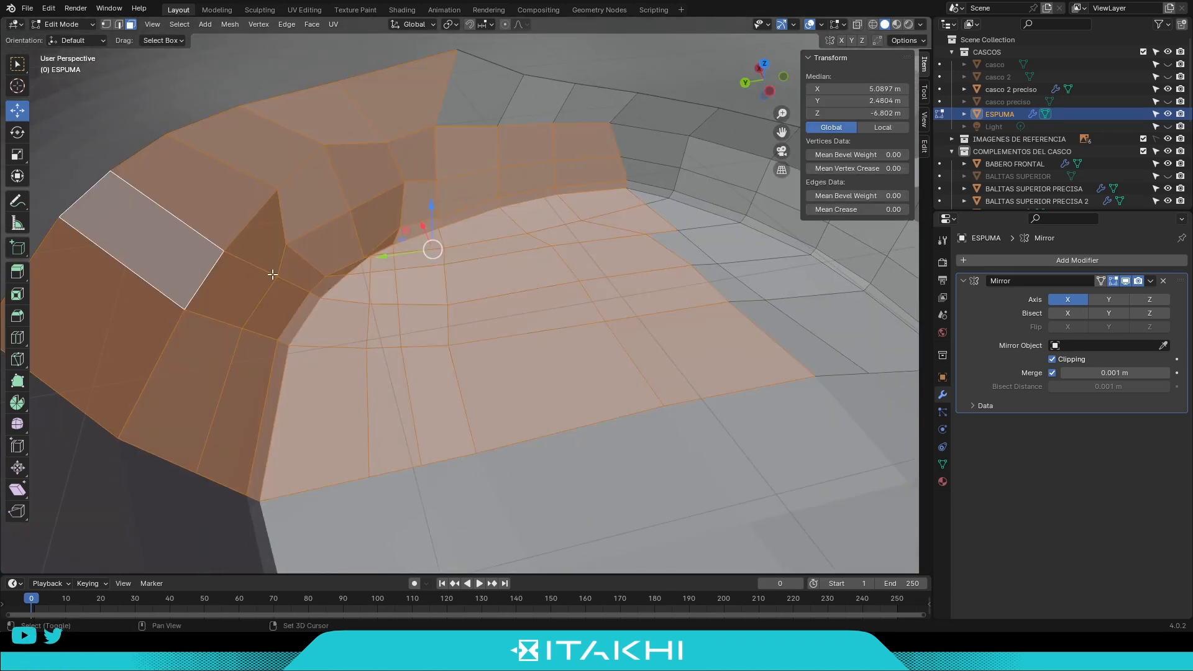
middle_click_drag(517, 138, 441, 182, "shift")
left_click_drag(794, 341, 870, 273, "shift")
middle_click_drag(788, 324, 846, 281)
left_click(646, 271, "shift")
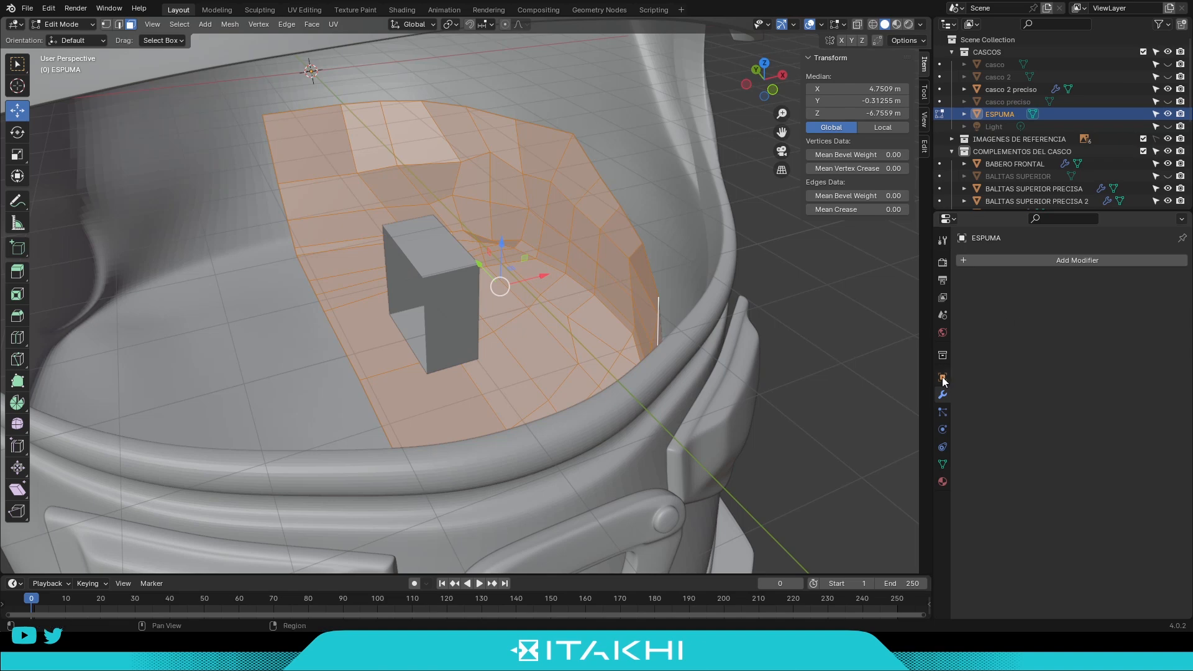
Add a Solidify modifier to ESPUMA to give the foam faces thickness.
mouse_move(1015, 316)
left_click(1122, 462)
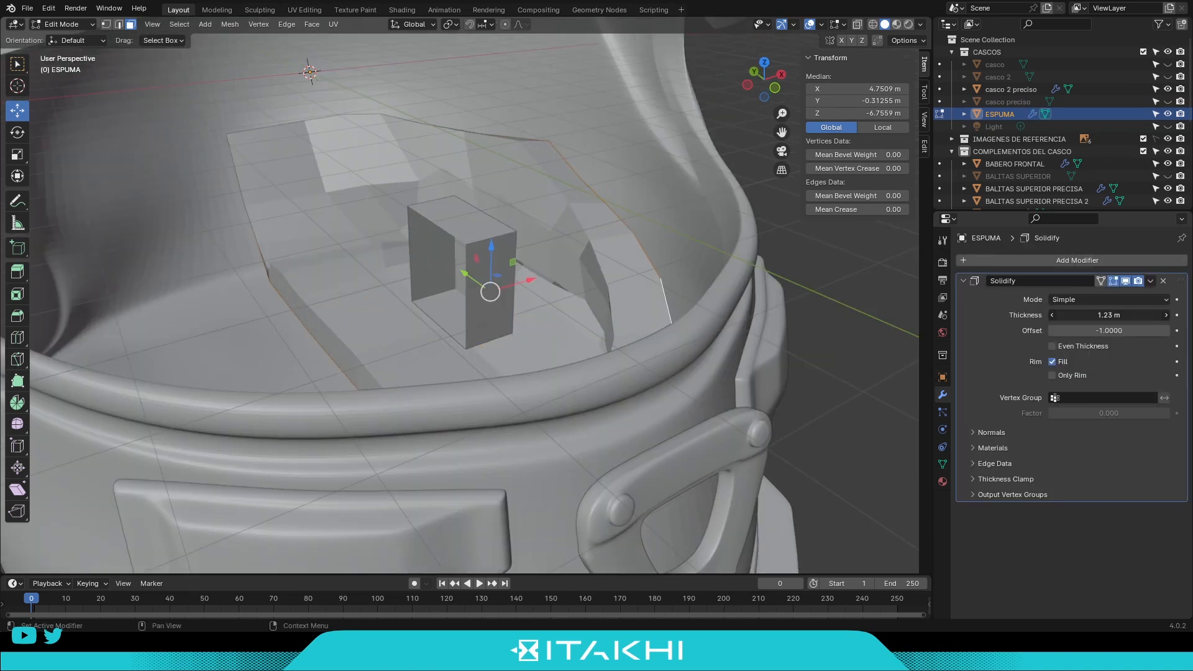
Hide the casco 2 preciso helmet and examine the solidified ESPUMA foam from the side and below.
middle_click_drag(515, 270, 485, 268)
left_click(1167, 89)
scroll(684, 295, "down", 3)
middle_click_drag(705, 289, 646, 348)
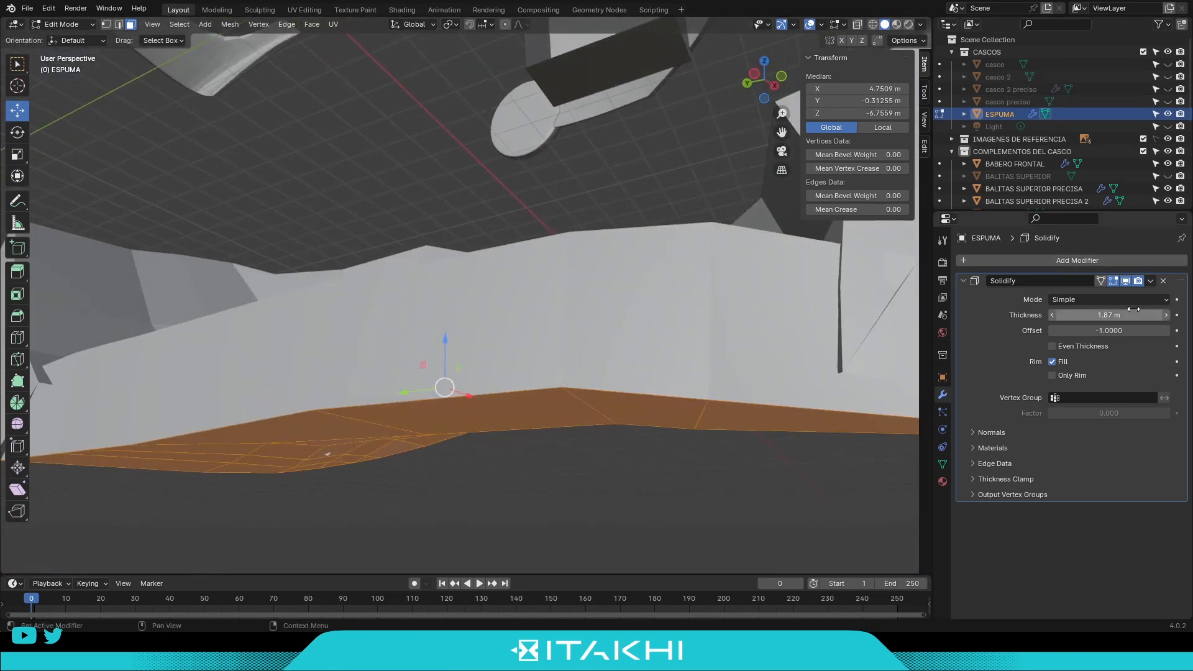
middle_click_drag(793, 316, 671, 316, "shift")
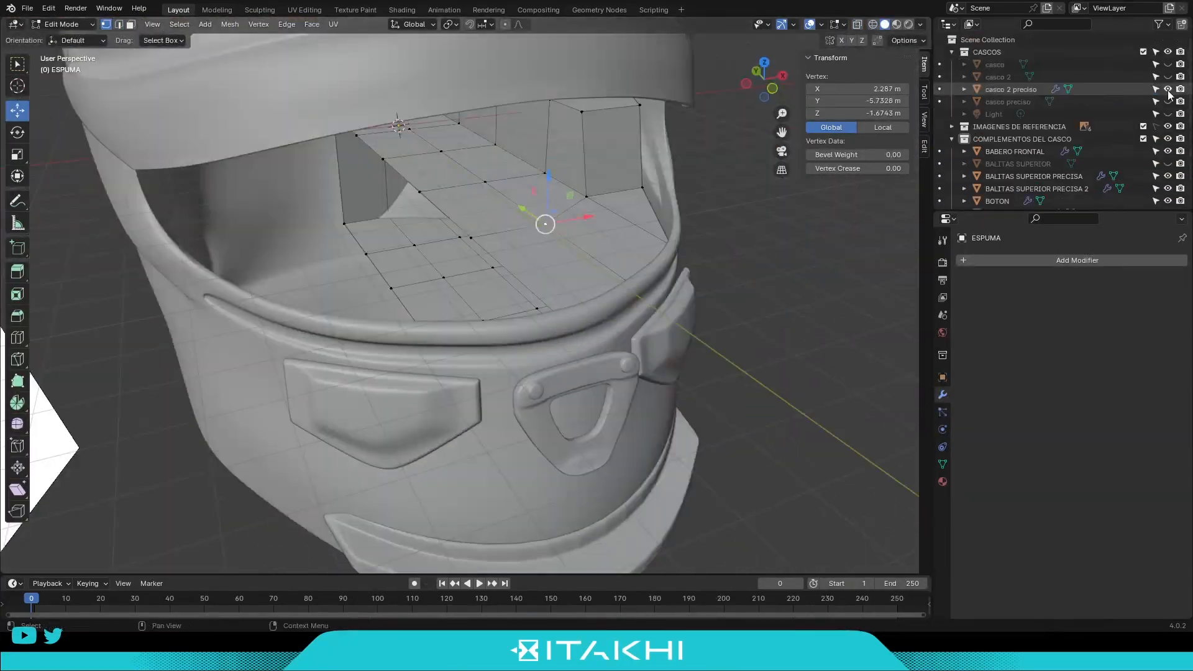
Hide the casco 2 preciso helmet and dissolve the vertices of ESPUMA's selected central faces in top view.
left_click(1168, 90)
key("KP_7")
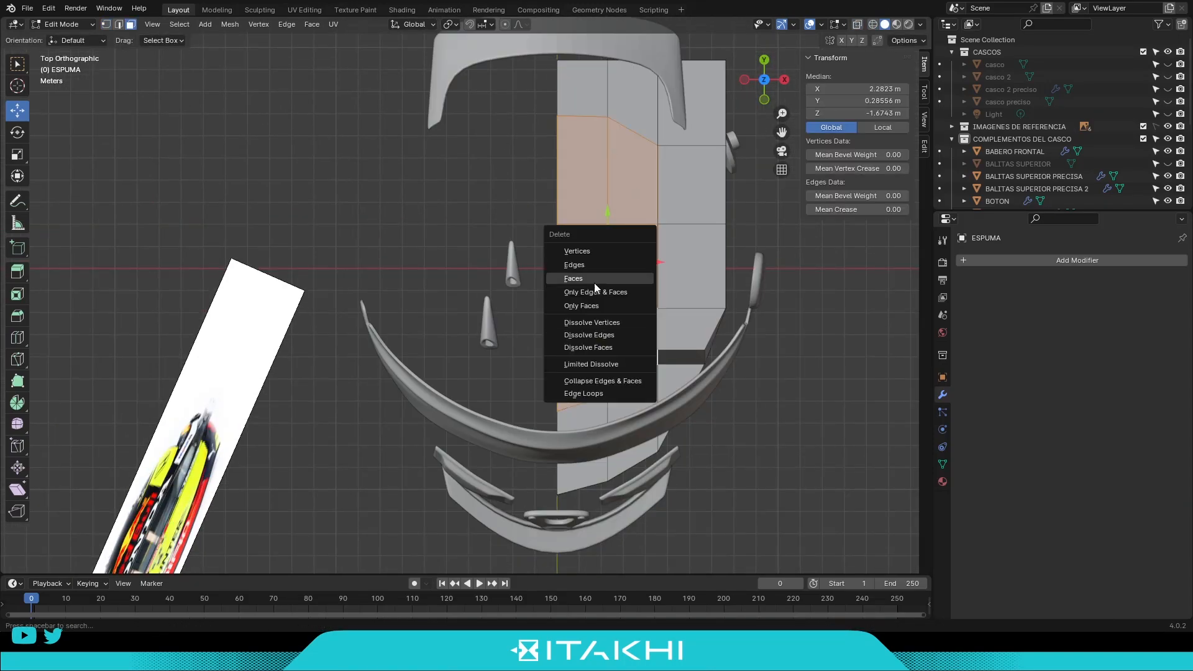
left_click(592, 321)
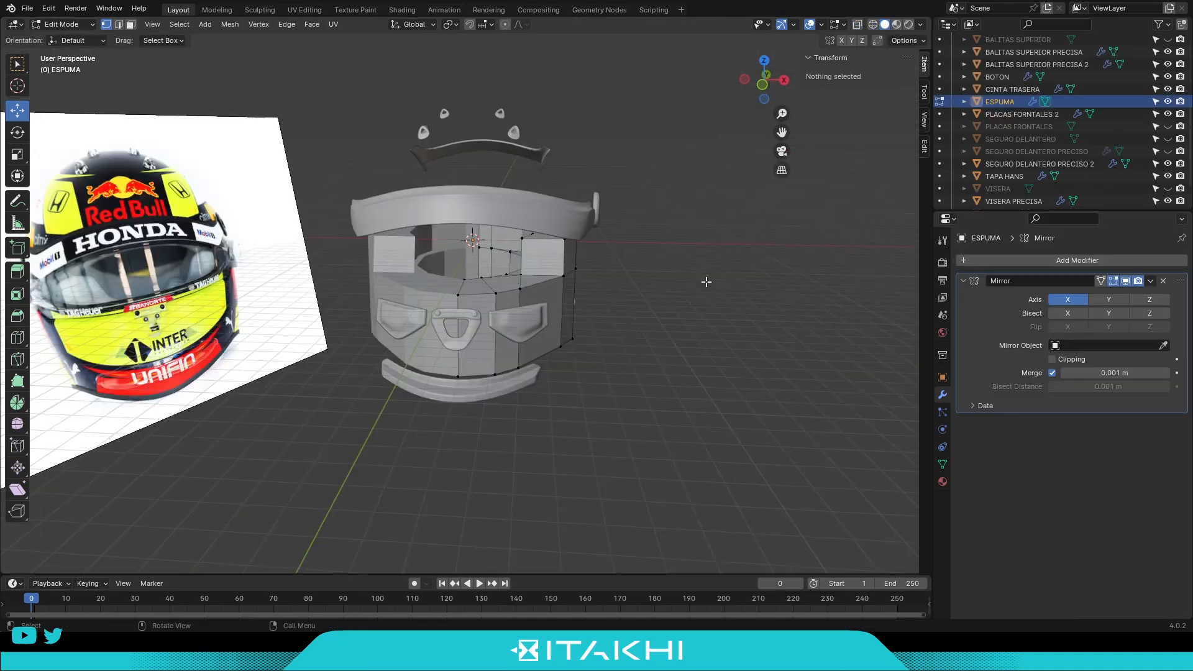
Leave mesh editing and smooth the mirrored ESPUMA foam with level 3 subdivision.
key("Tab")
key("ctrl+3")
middle_click_drag(706, 281, 589, 233)
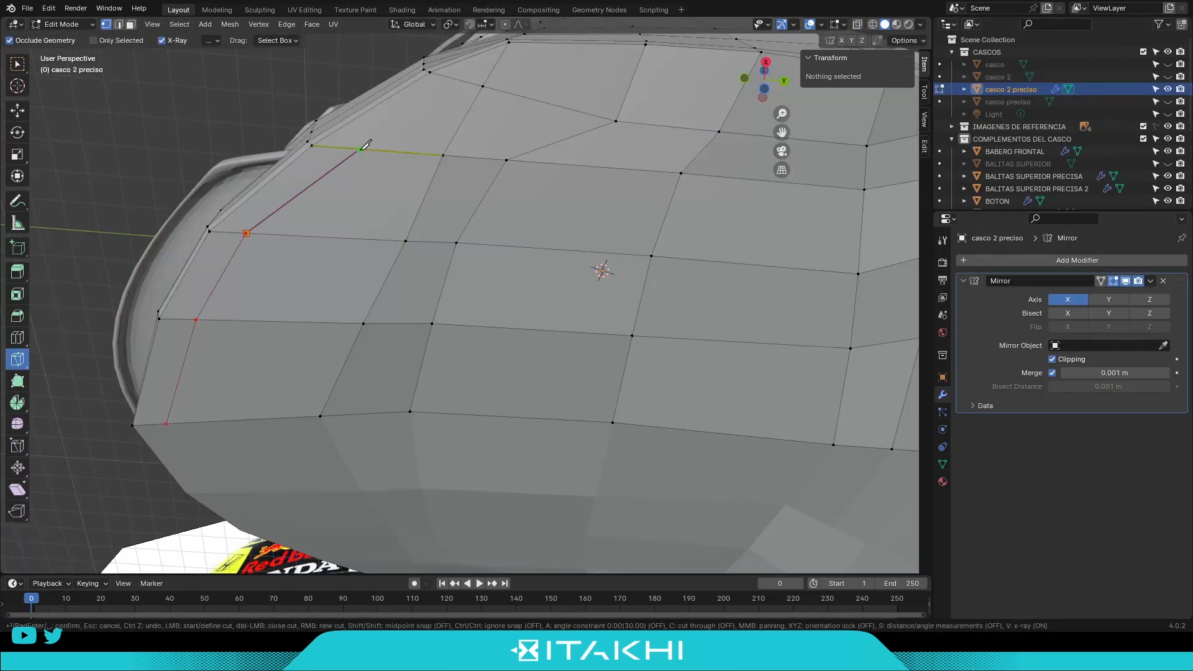
Adjust vertex positions near the lower rim of the casco 2 preciso mesh.
scroll(551, 349, "down", 4)
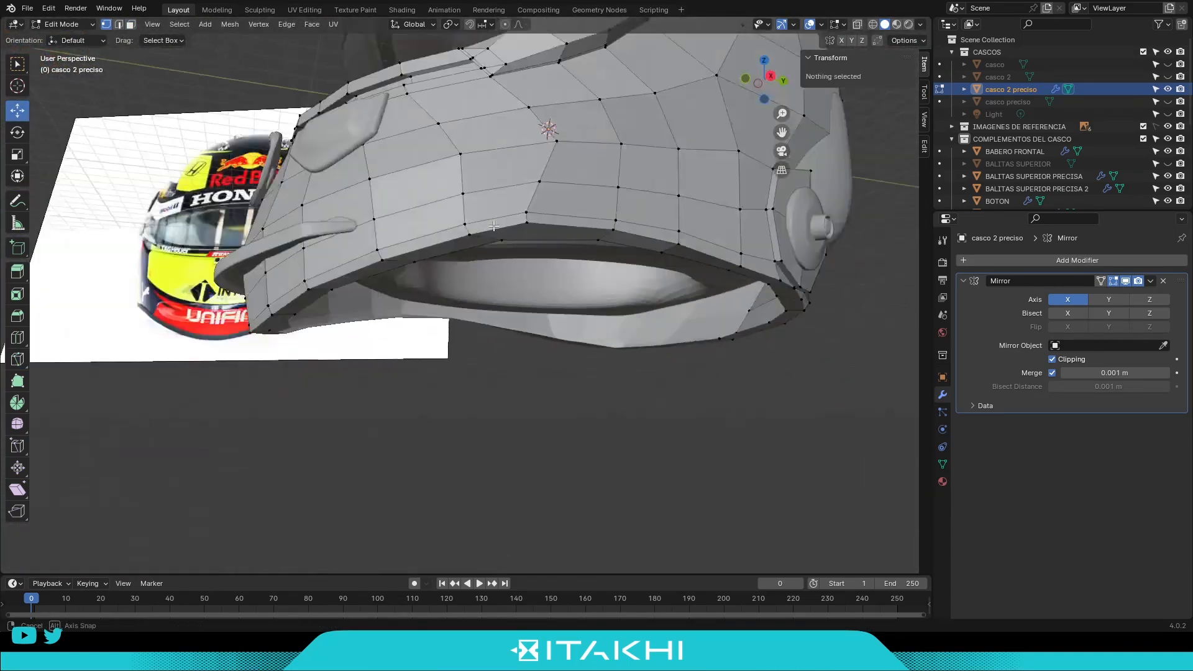
key("g")
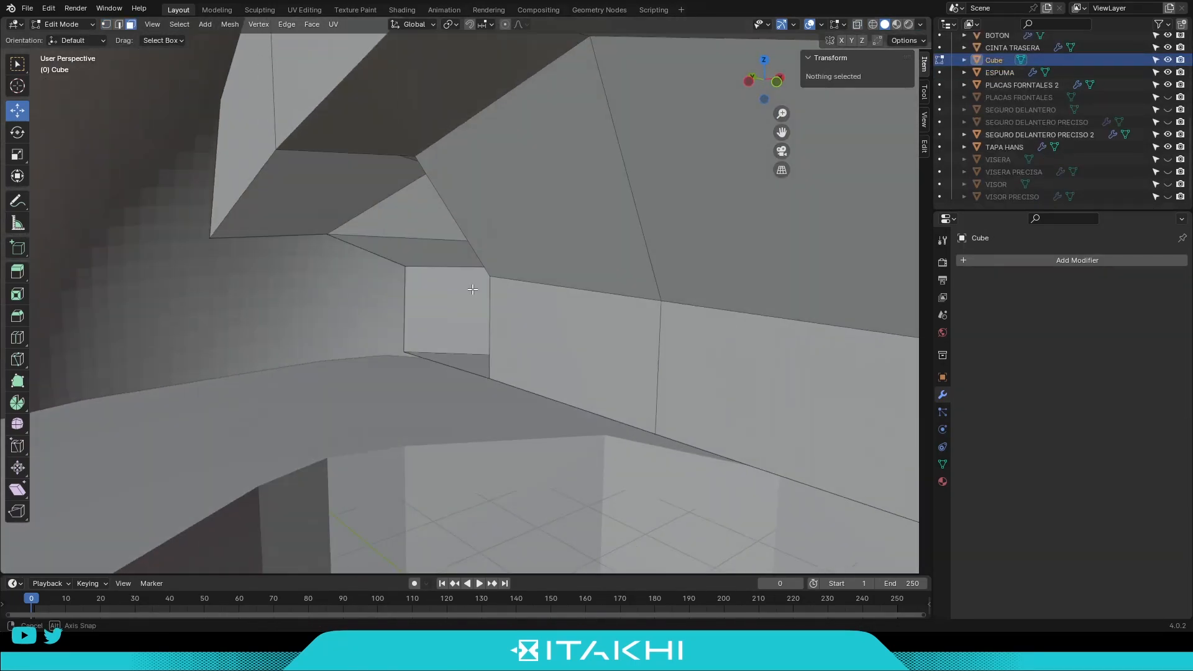
middle_click_drag(472, 290, 463, 285)
scroll(463, 284, "up", 1)
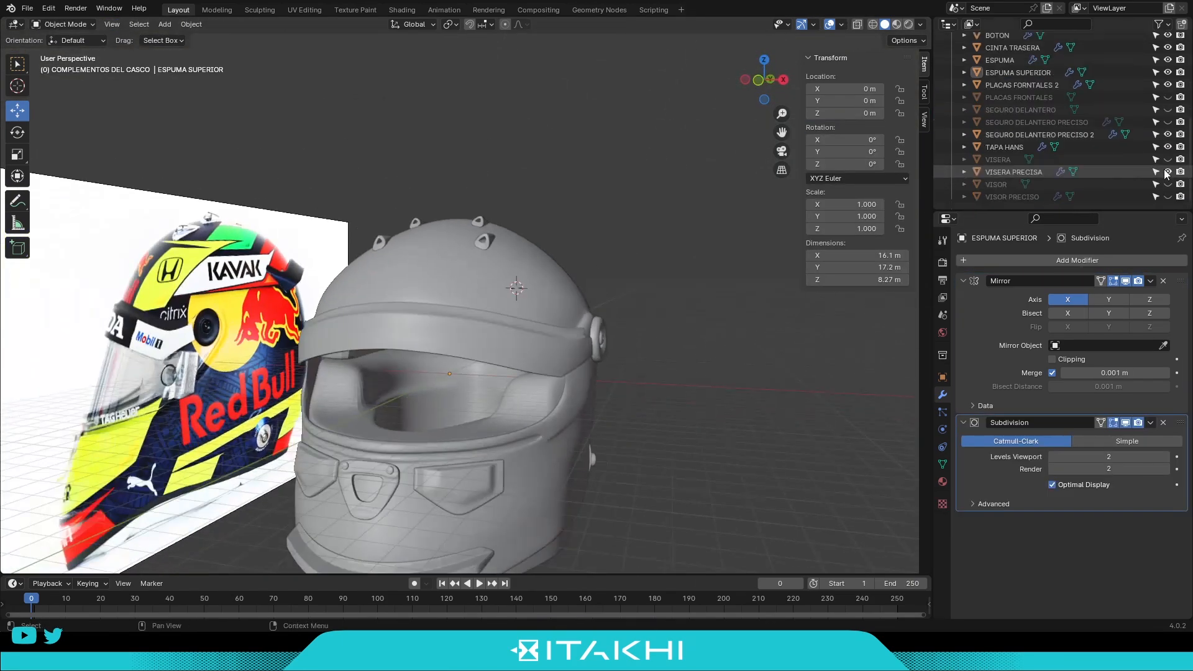
Show VISOR and VISOR PRECISO in turn and examine how each fits the helmet around the face opening.
middle_click_drag(676, 226, 571, 318)
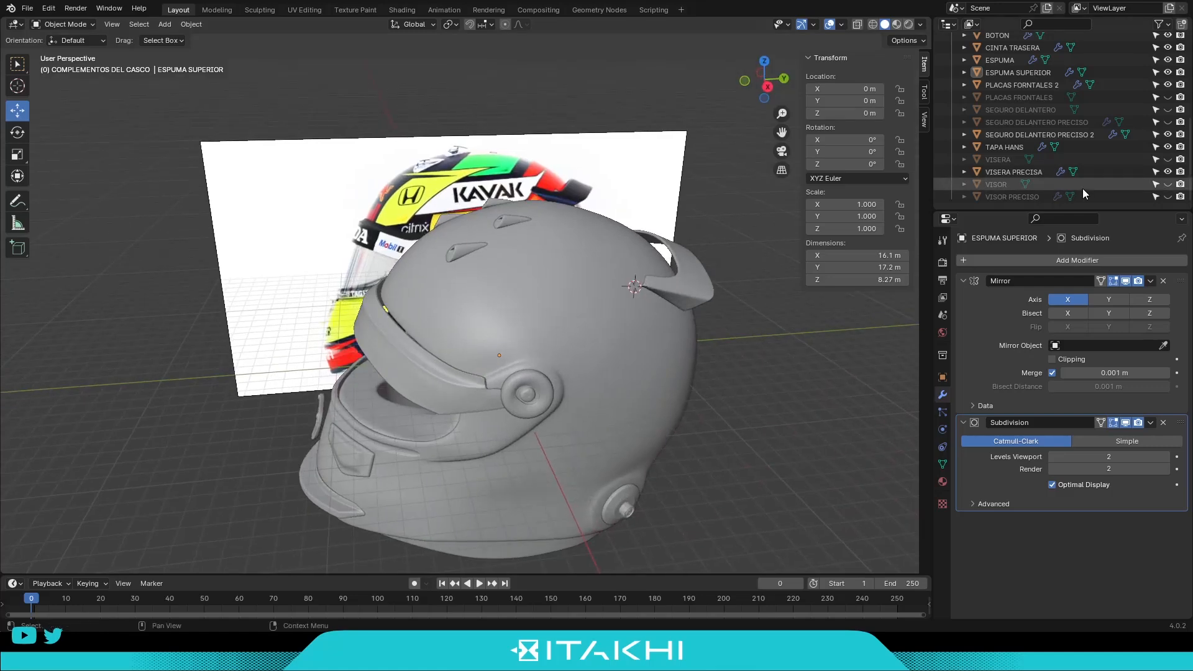
left_click(1168, 184)
left_click(991, 184)
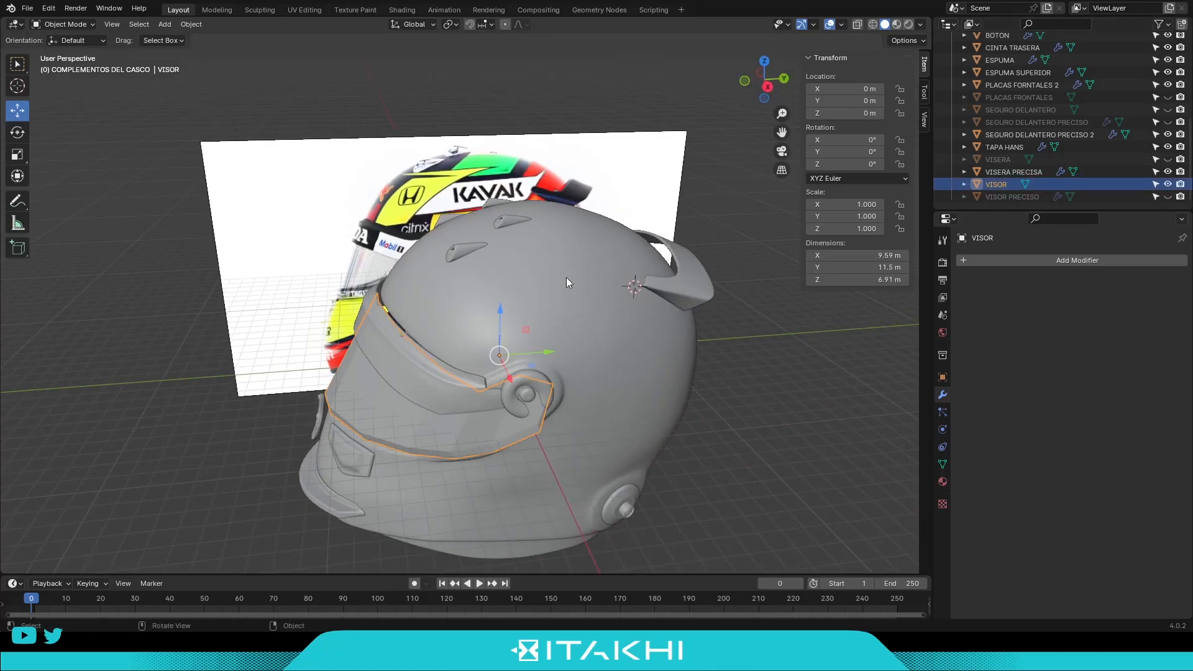
middle_click_drag(638, 264, 638, 245)
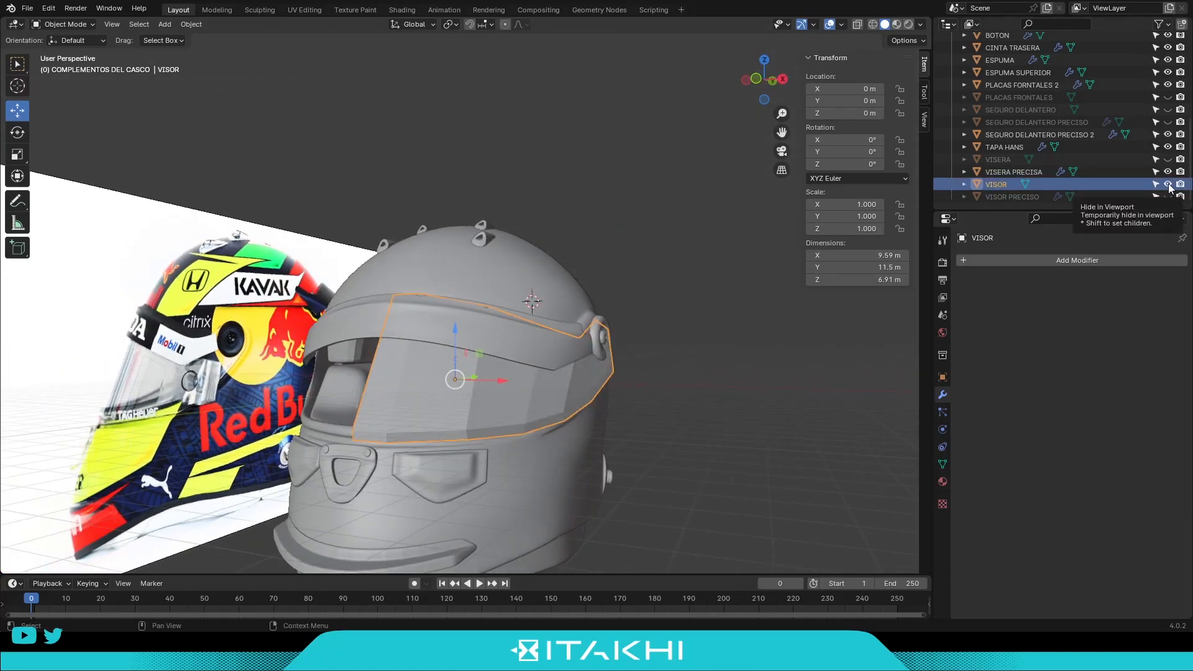
middle_click_drag(594, 270, 499, 221)
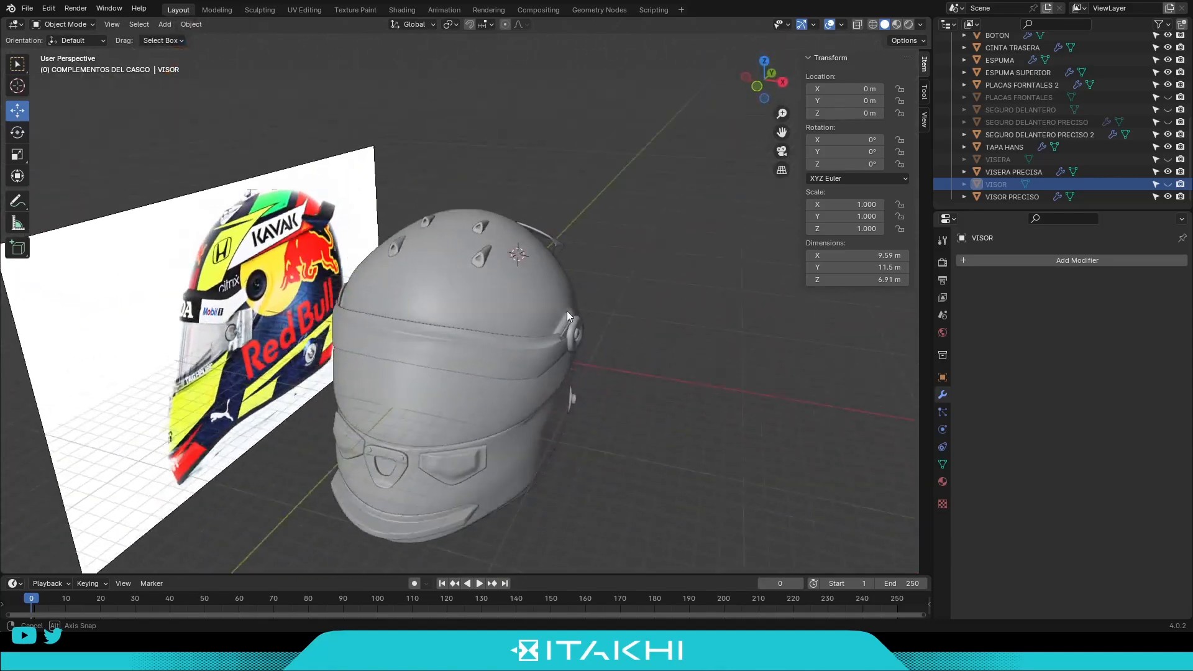
middle_click_drag(509, 362, 535, 300)
scroll(444, 351, "up", 1)
middle_click_drag(439, 366, 466, 351)
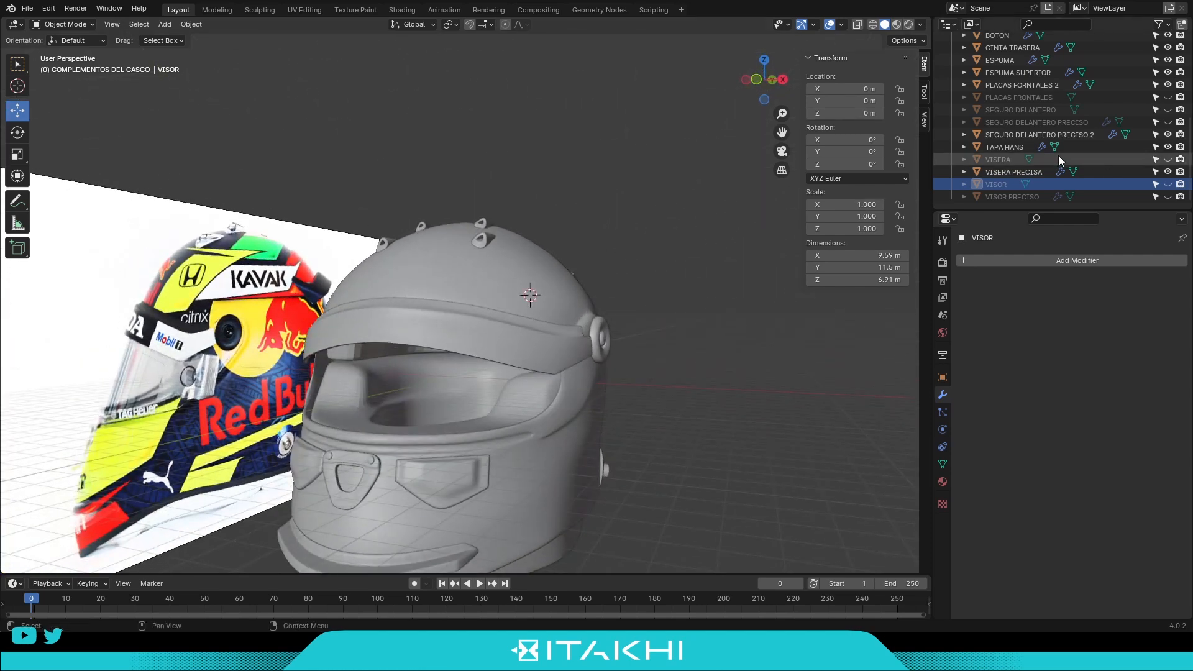
Set ESPUMA SUPERIOR's viewport subdivision to level 3 and save the file.
left_click(1019, 72)
middle_click_drag(711, 415, 706, 273)
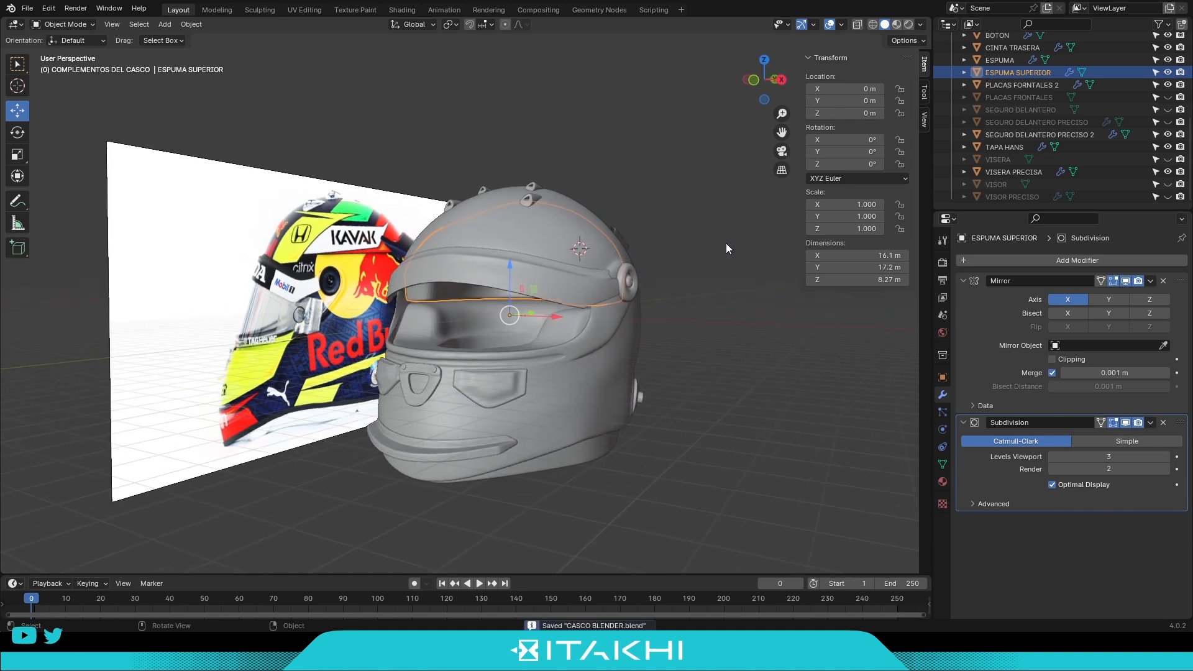
Hide the reference images, collapse the CASCOS and IMAGENES DE REFERENCIA collections, save the file, and clear the selection.
scroll(1064, 147, "up", 6)
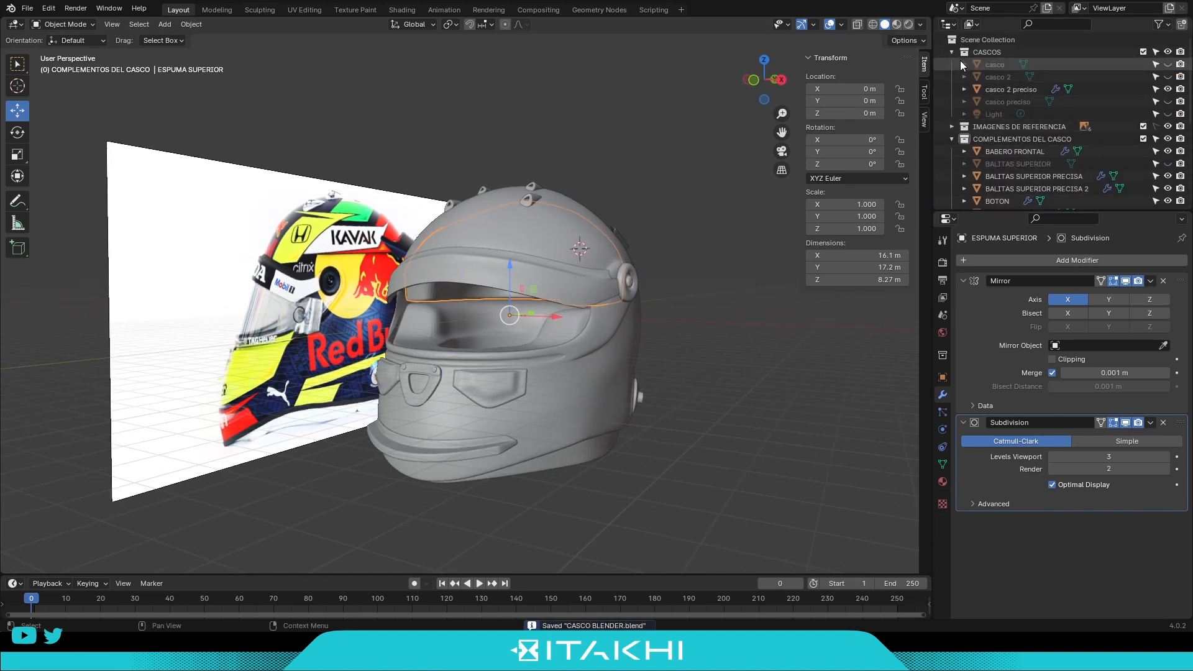
left_click(951, 64)
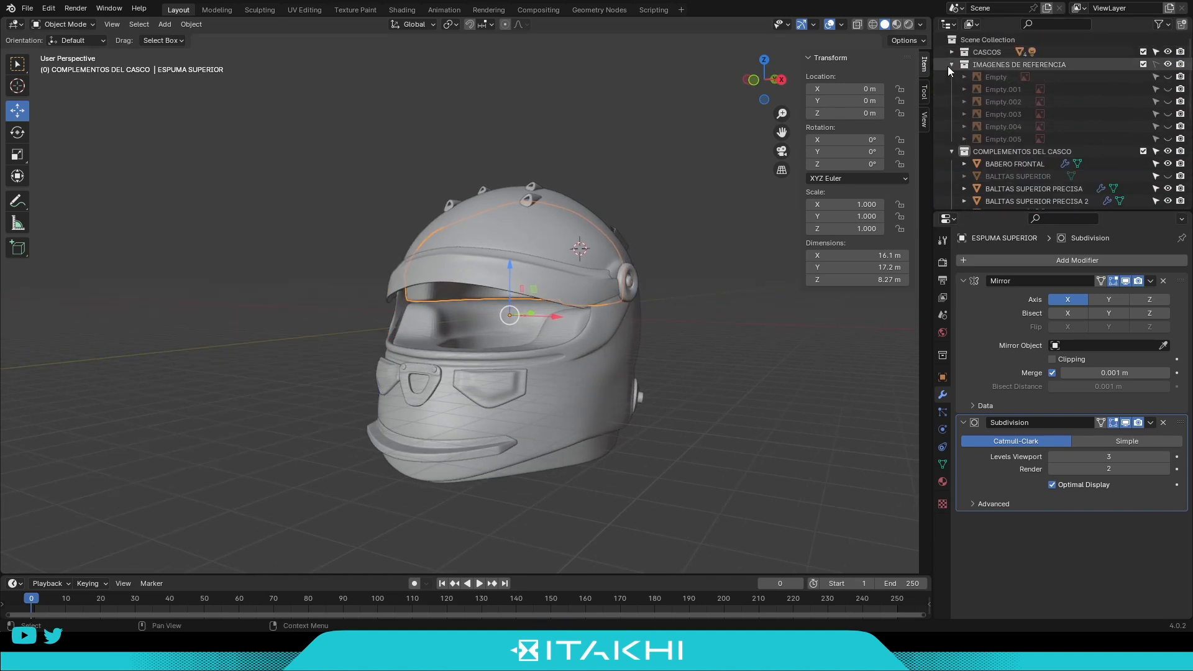
middle_click_drag(668, 223, 668, 219)
key("ctrl+s")
left_click(668, 220)
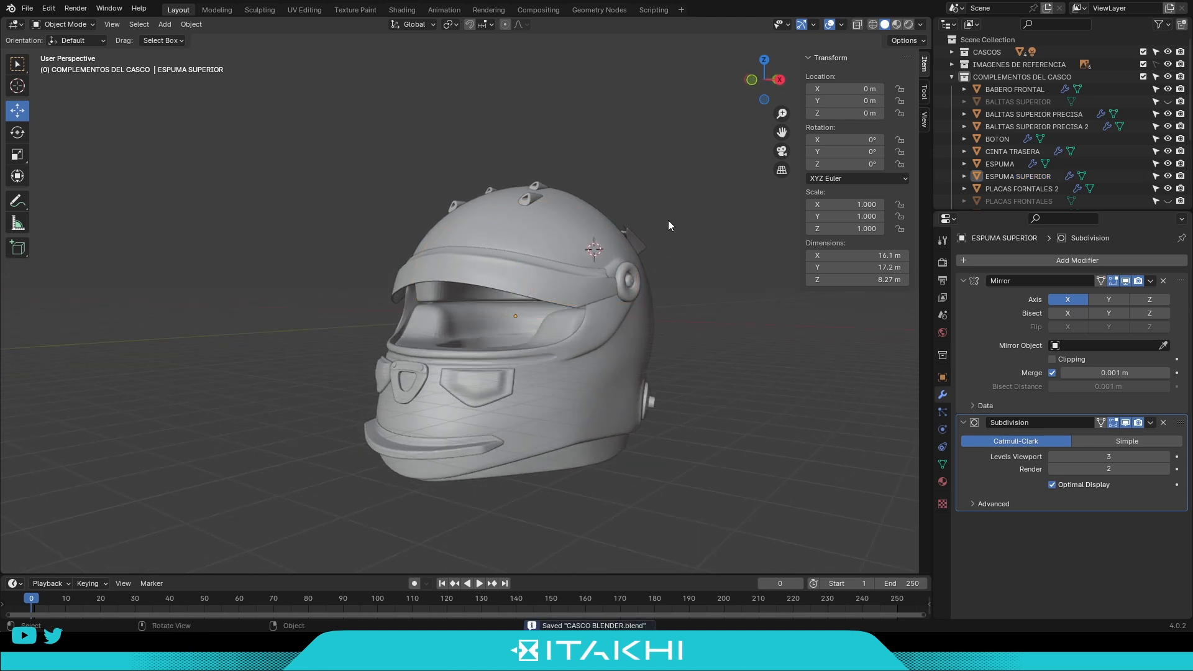